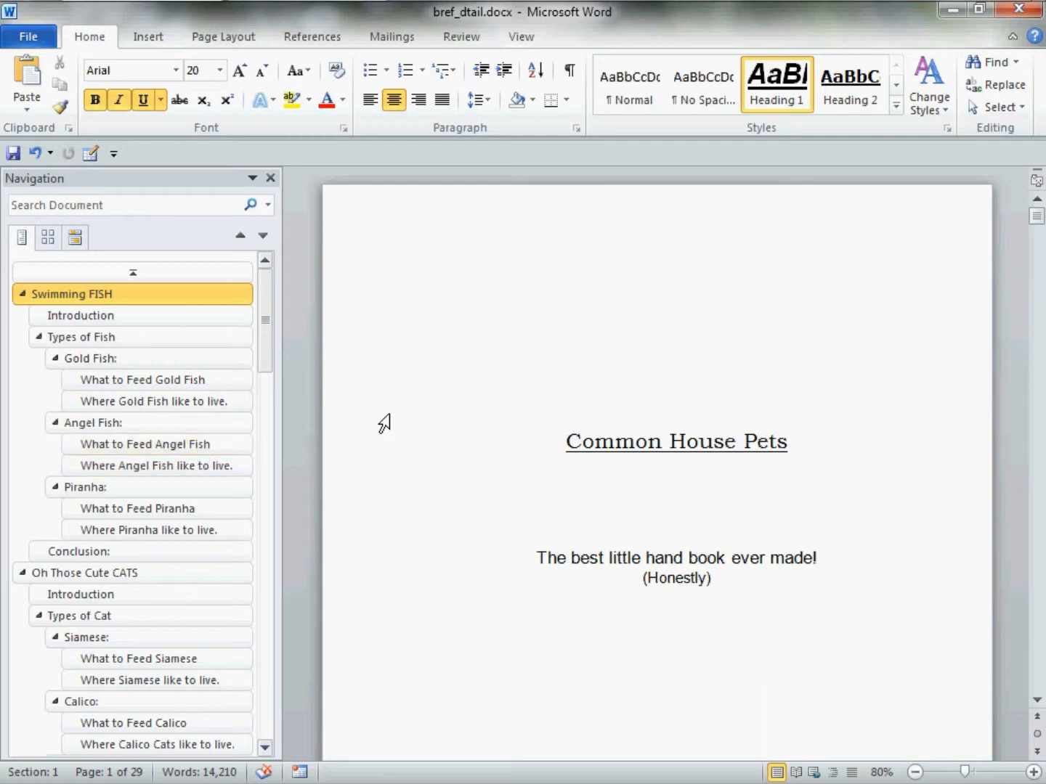
# Close the Navigation pane and show the paragraph marks and other hidden formatting symbols
pyautogui.click(271, 178)
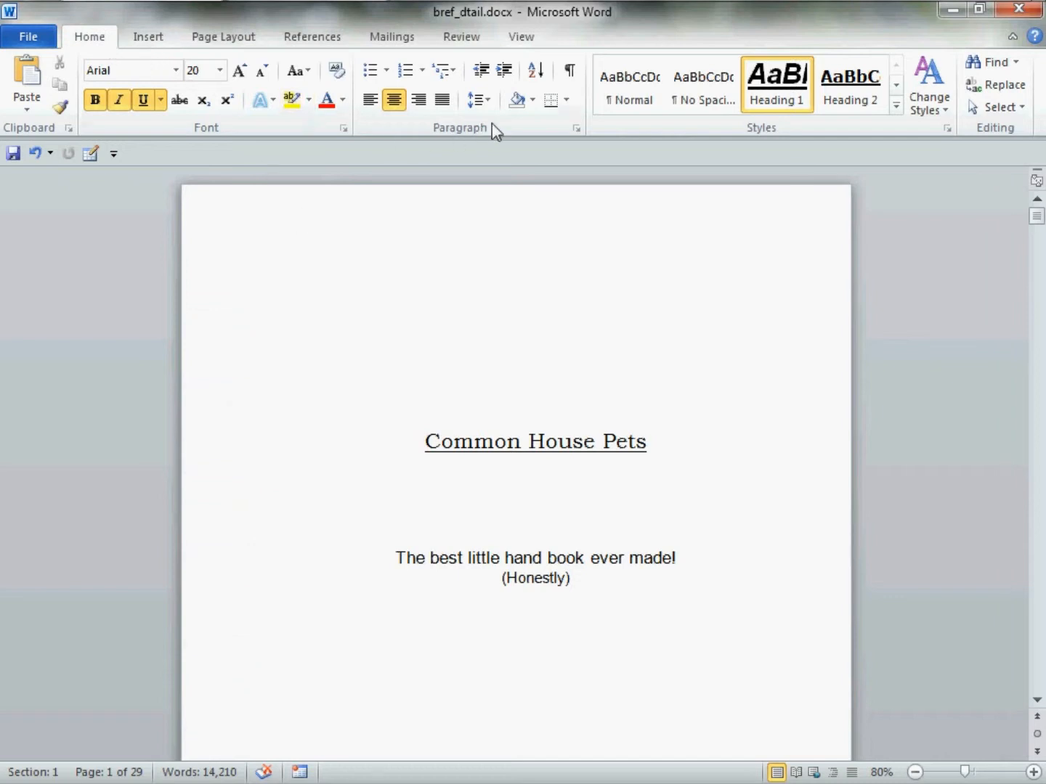
pyautogui.click(570, 70)
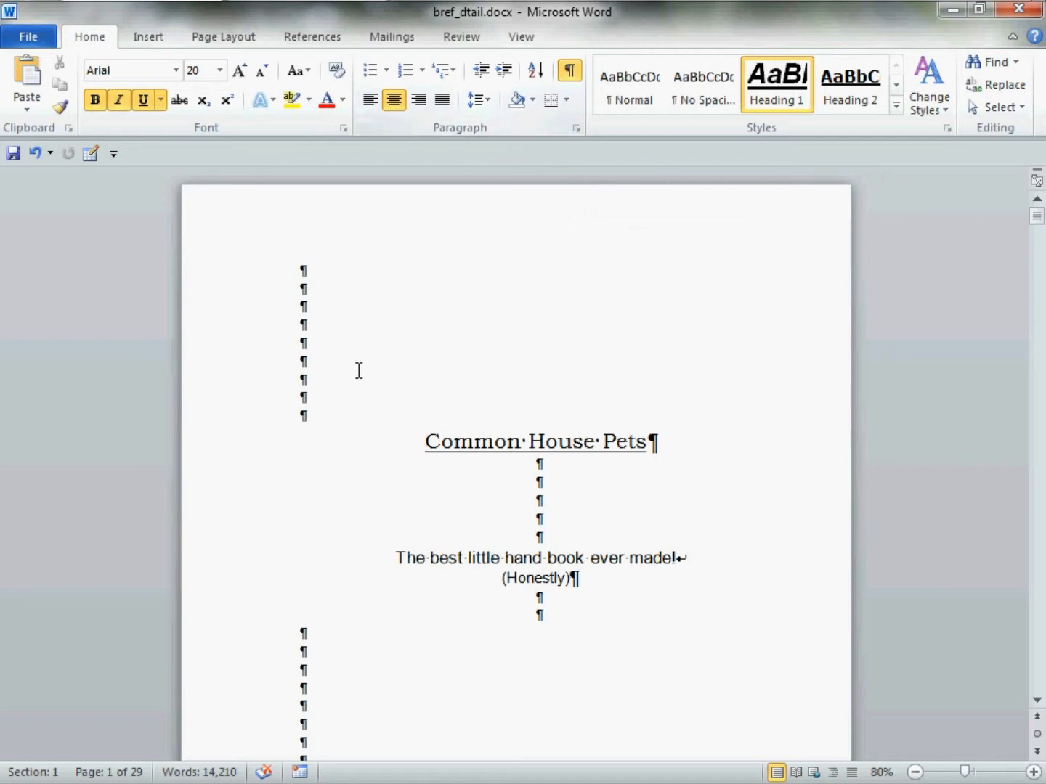
# Insert a Next Page section break in the blank lines below the authors' names on the title page
pyautogui.scroll(-10, 359, 370)
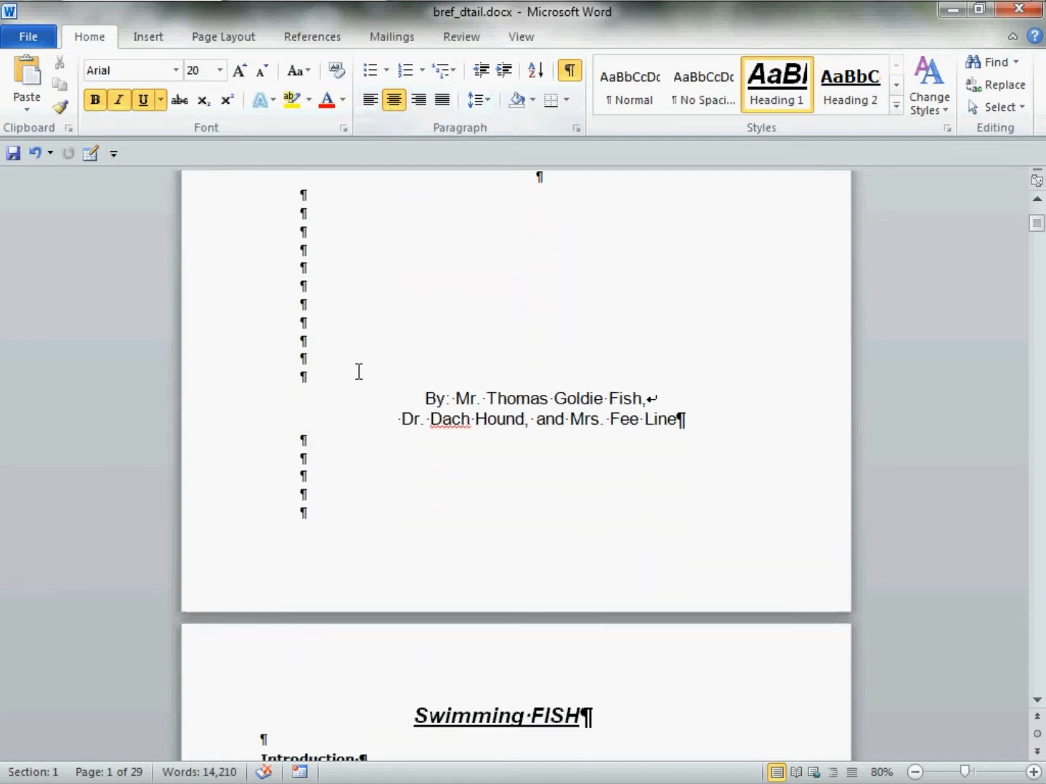
pyautogui.scroll(-5, 358, 371)
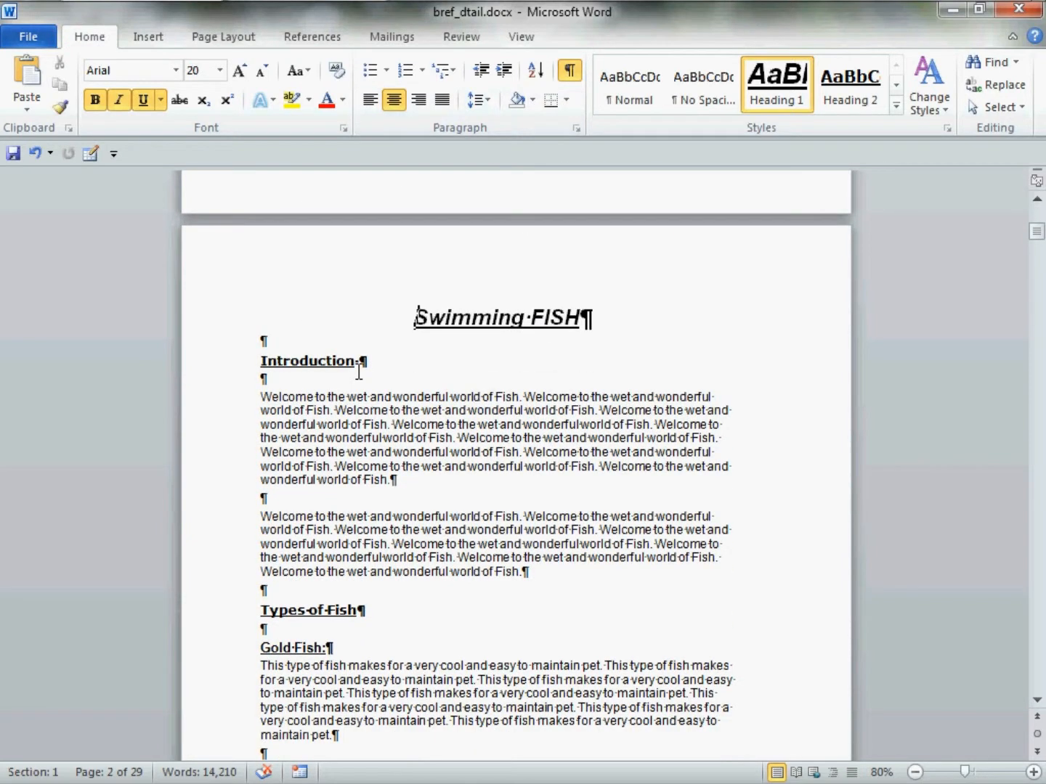
pyautogui.scroll(10, 378, 369)
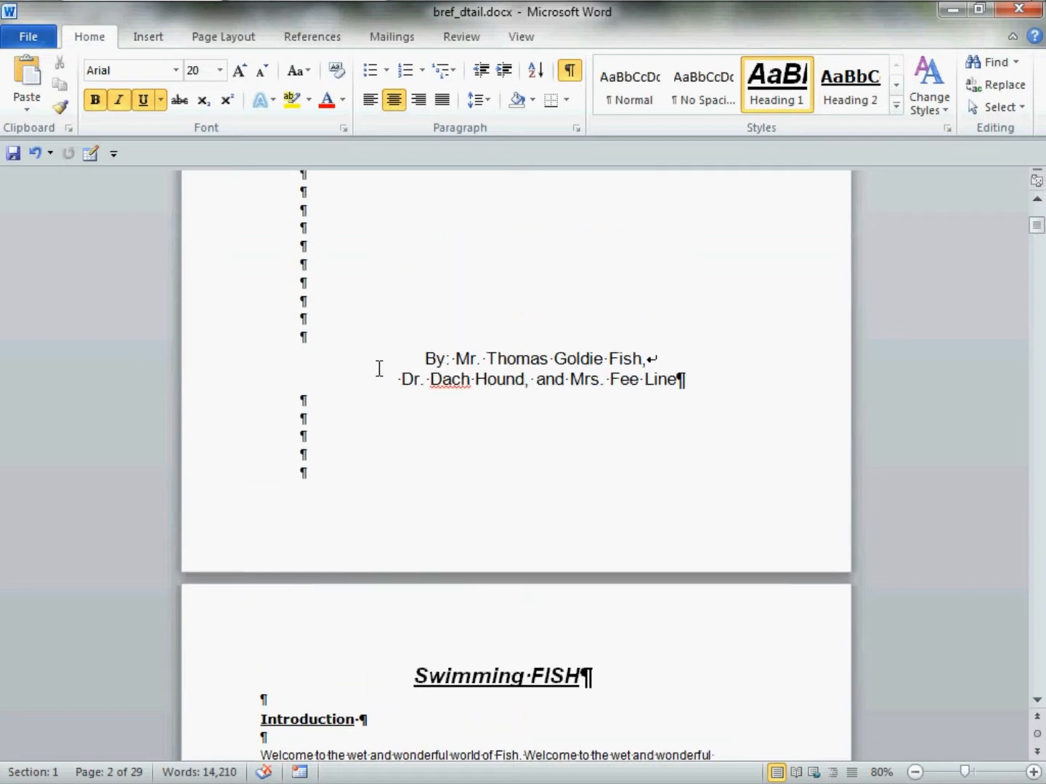
pyautogui.scroll(4, 379, 370)
pyautogui.scroll(-6, 379, 369)
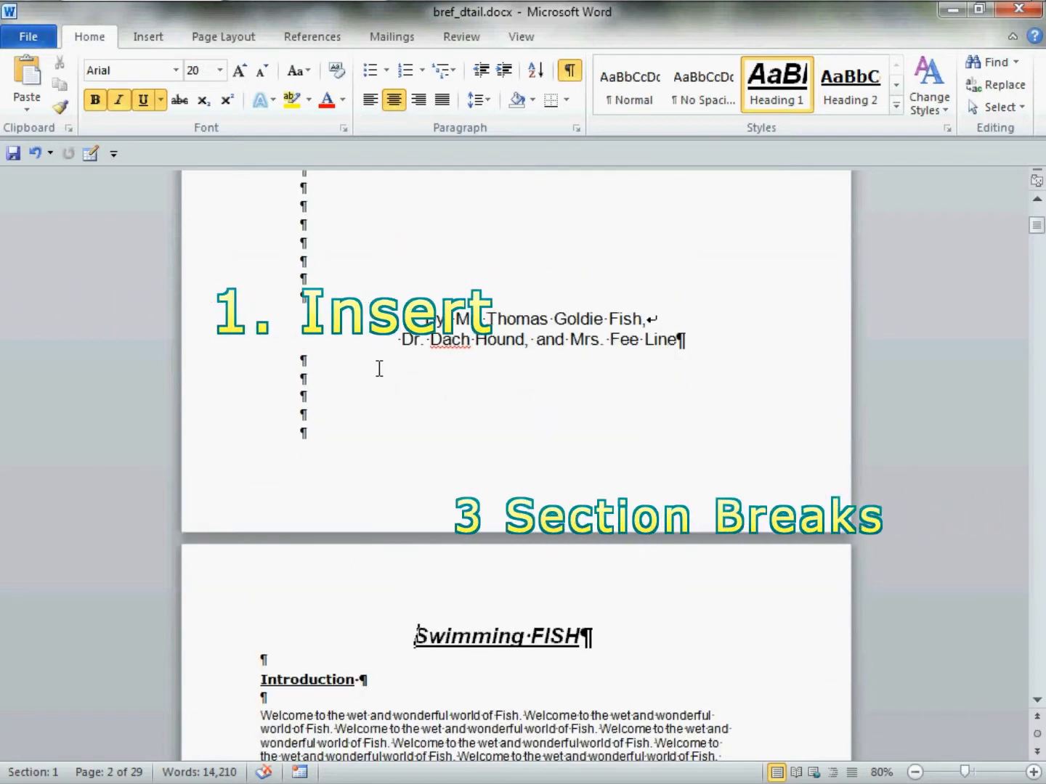
pyautogui.scroll(-1, 378, 369)
pyautogui.click(320, 404)
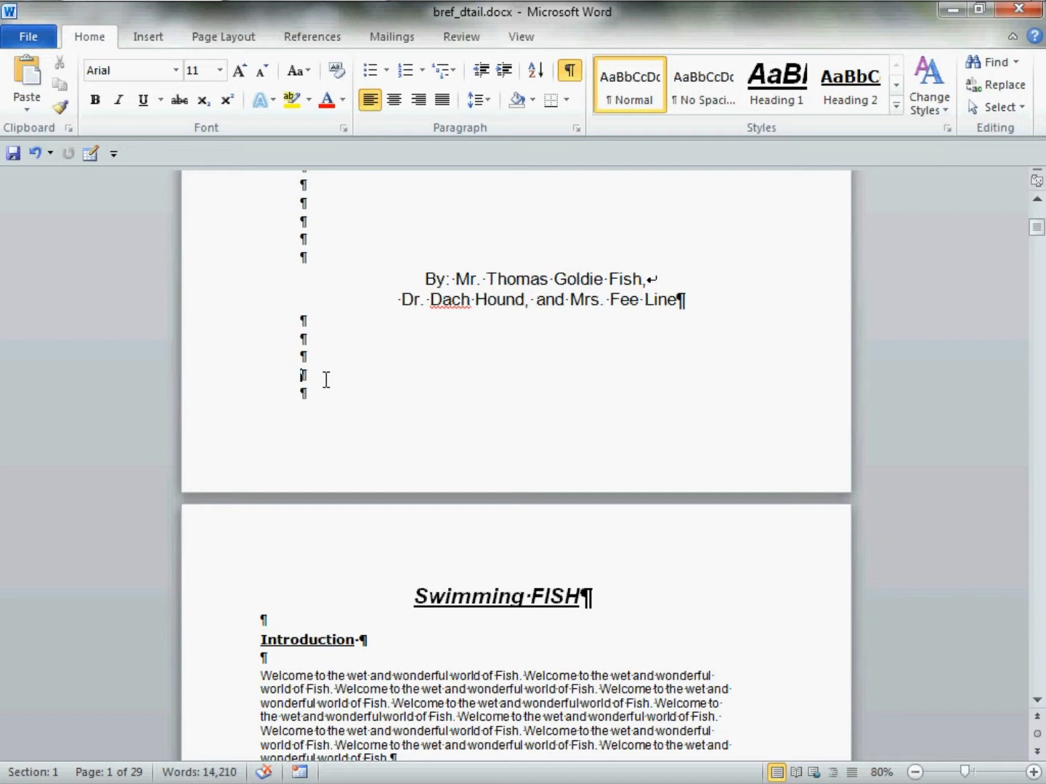
pyautogui.click(256, 49)
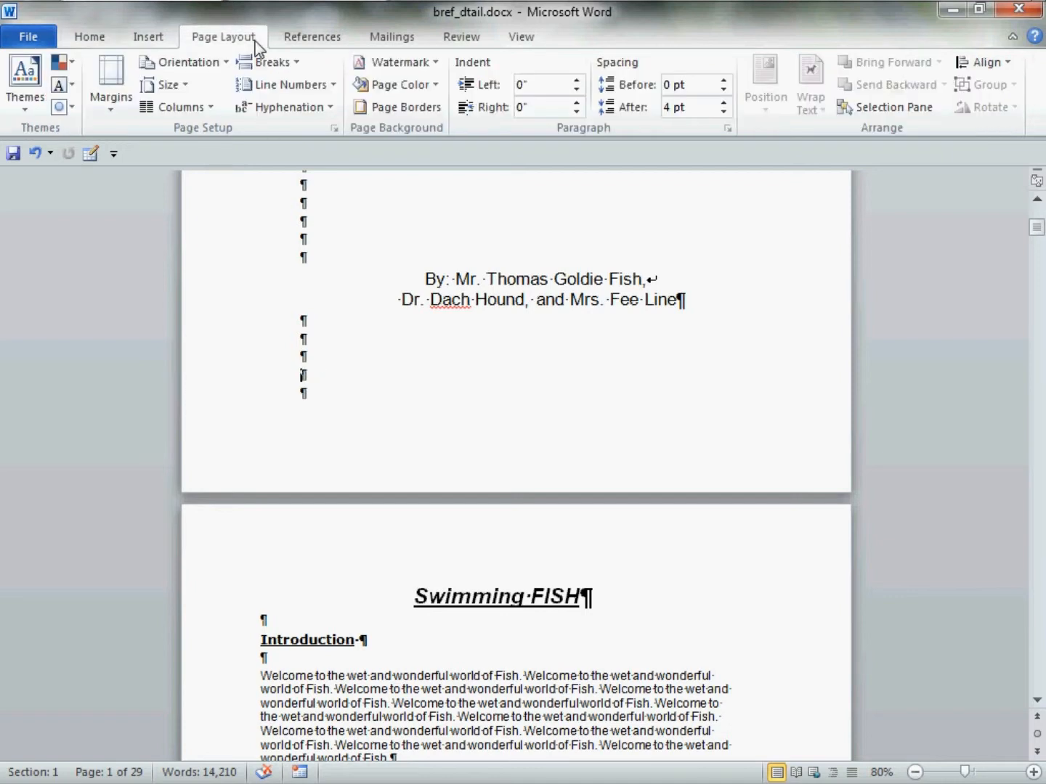
pyautogui.click(302, 66)
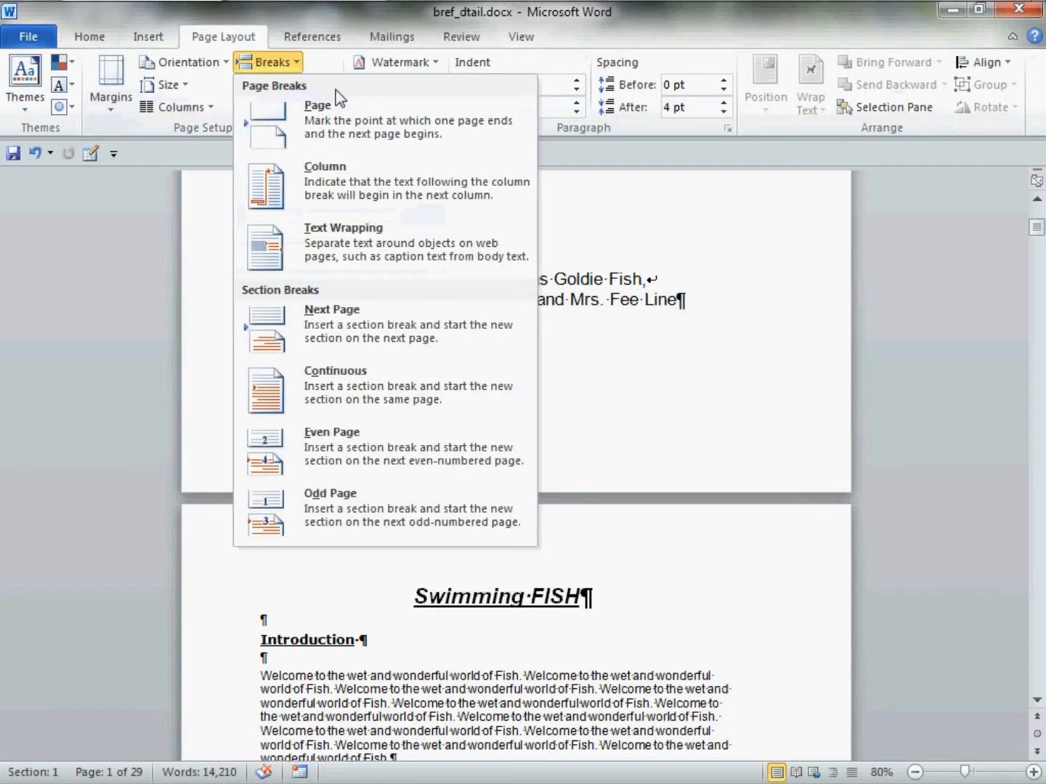
pyautogui.click(504, 349)
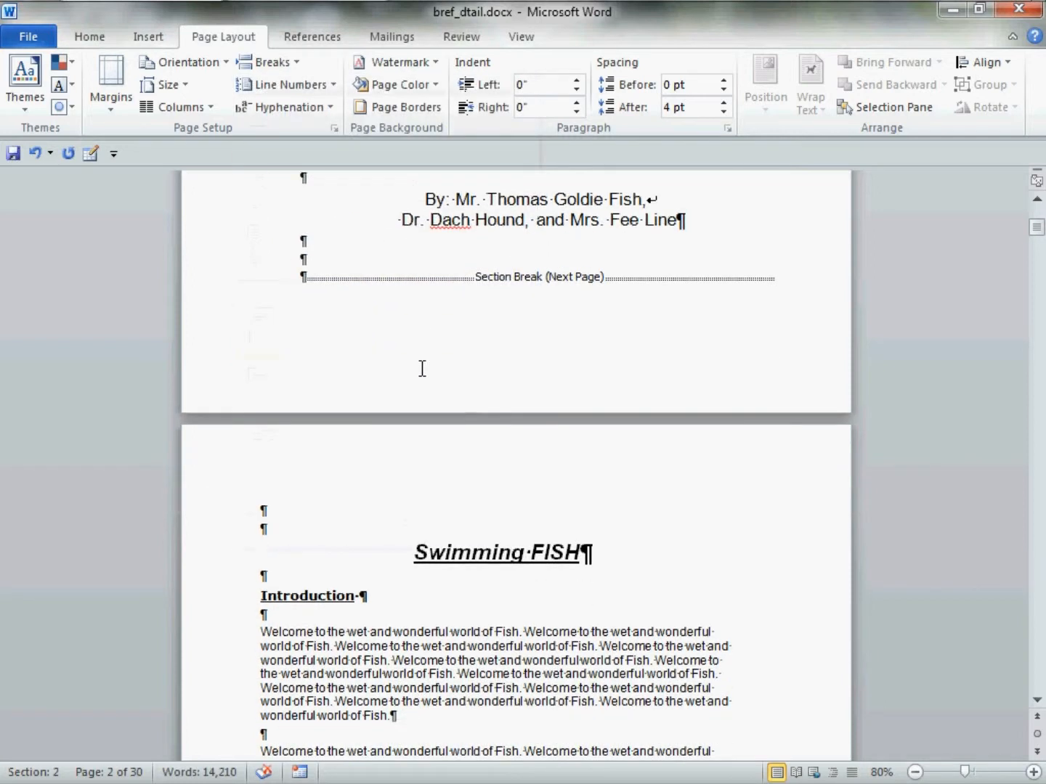
# Add two blank lines above the Swimming FISH heading and insert a Next Page section break there
pyautogui.scroll(-2, 421, 369)
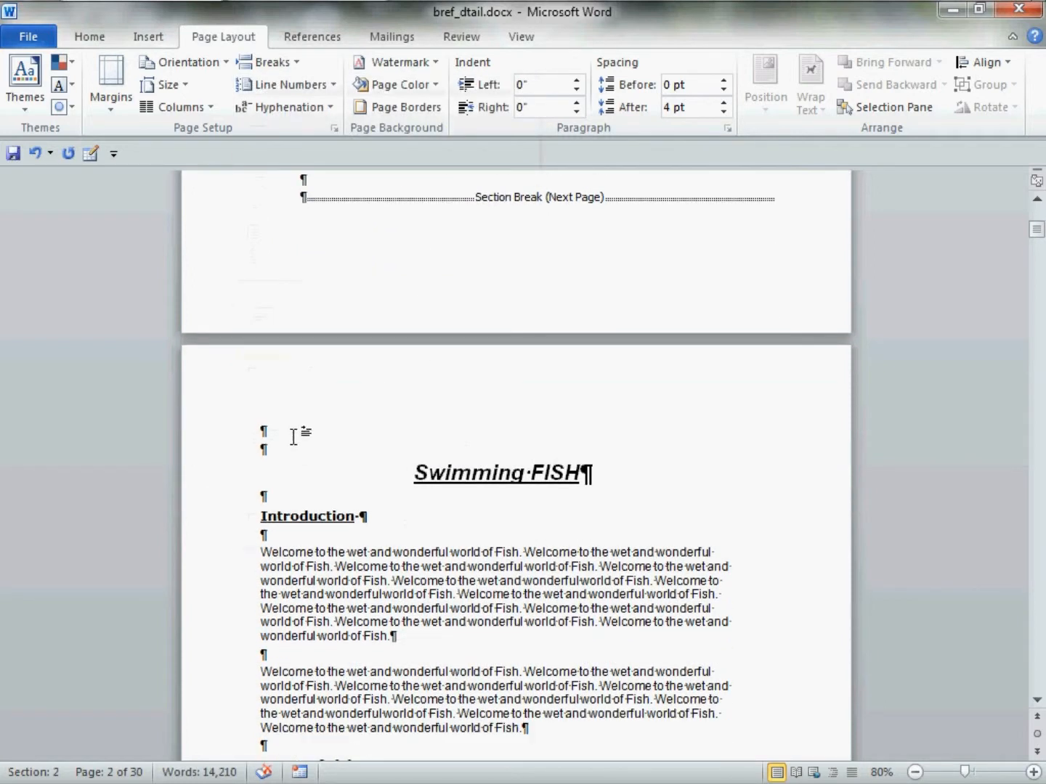
pyautogui.press('Return')
pyautogui.press('Return')
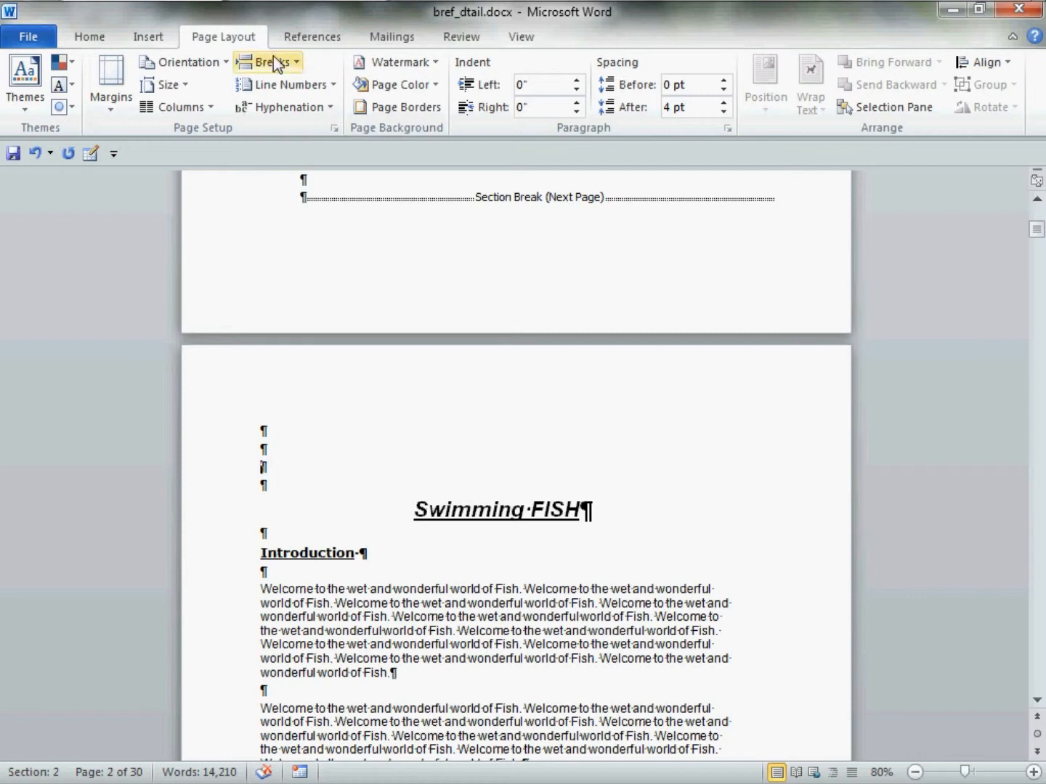
pyautogui.click(295, 63)
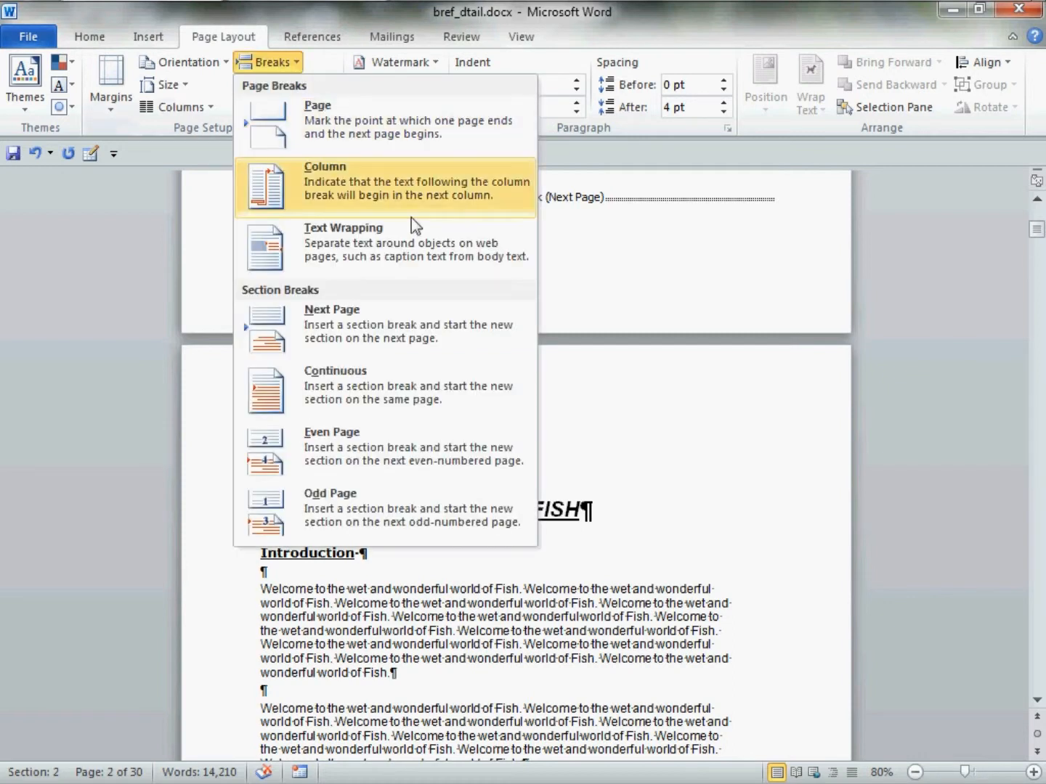
pyautogui.click(510, 328)
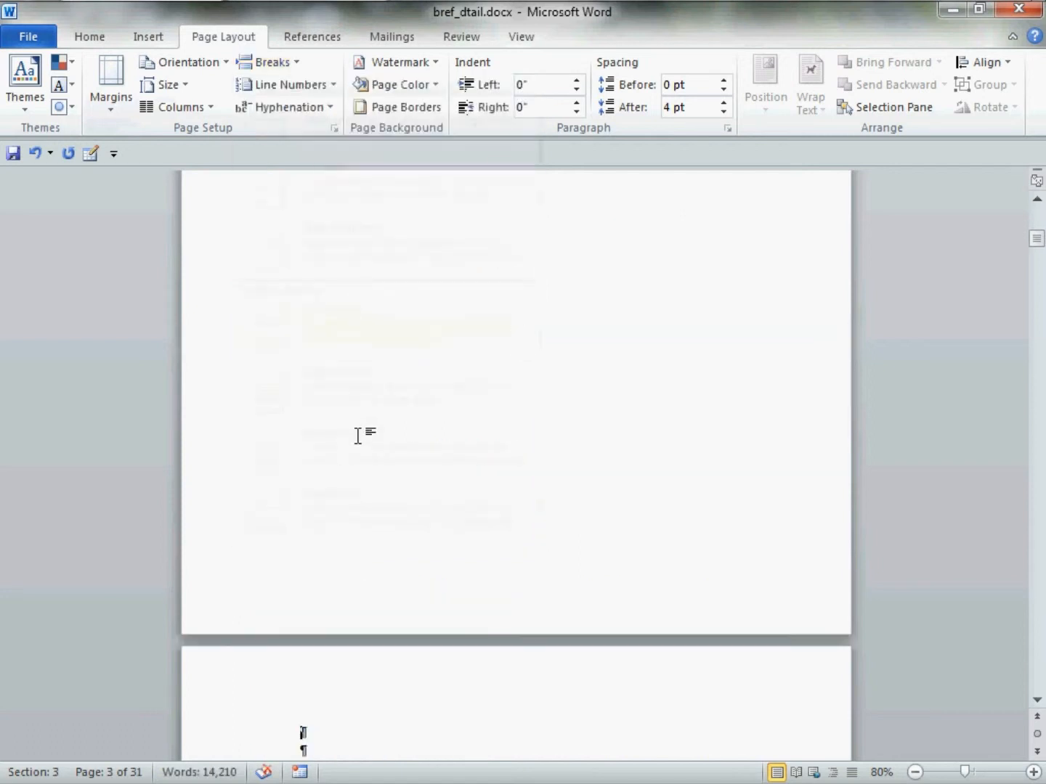
# Fill page 2 with blank lines above its section break
pyautogui.scroll(10, 358, 436)
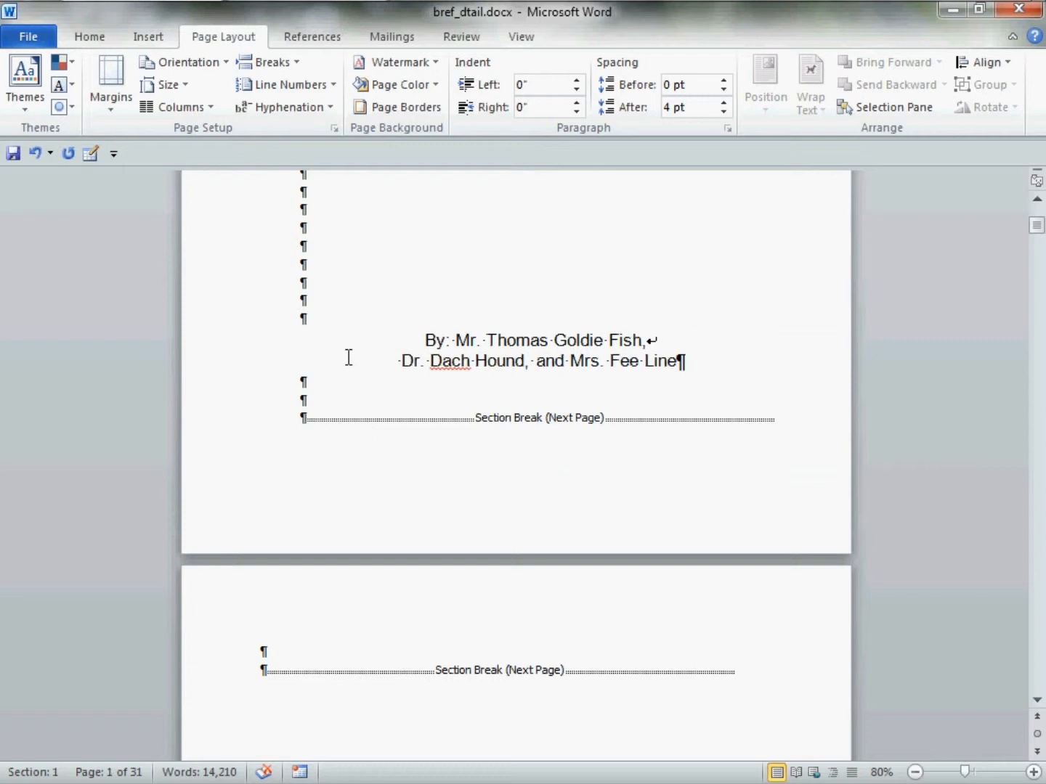
pyautogui.click(284, 660)
pyautogui.press('Return')
pyautogui.press('Return')
pyautogui.press('Return')
pyautogui.press('Return')
pyautogui.press('Return')
pyautogui.press('Return')
pyautogui.press('Return')
pyautogui.press('Return')
pyautogui.press('Return')
pyautogui.press('Return')
pyautogui.press('Return')
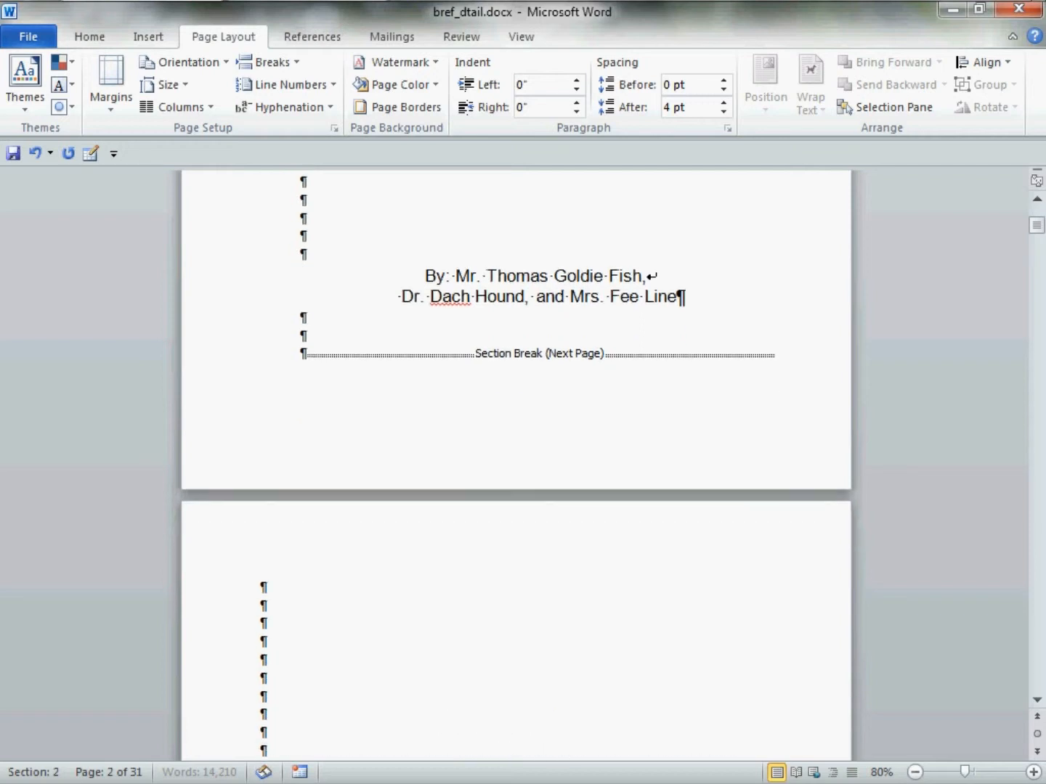
pyautogui.press('Return')
pyautogui.press('Return')
pyautogui.press('Return')
pyautogui.press('Return')
pyautogui.press('Return')
pyautogui.press('Return')
pyautogui.press('Return')
pyautogui.press('Return')
pyautogui.press('Return')
pyautogui.press('Return')
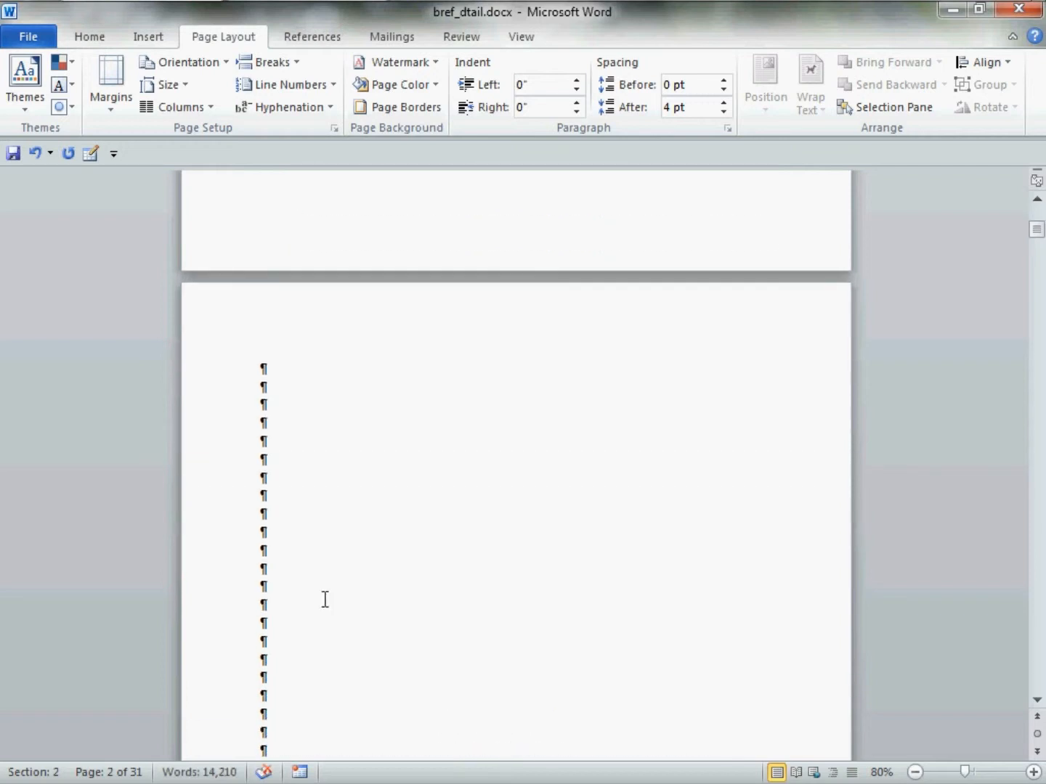
# Insert another Next Page section break partway down the blank lines on page 2
pyautogui.scroll(2, 334, 599)
pyautogui.scroll(-4, 334, 599)
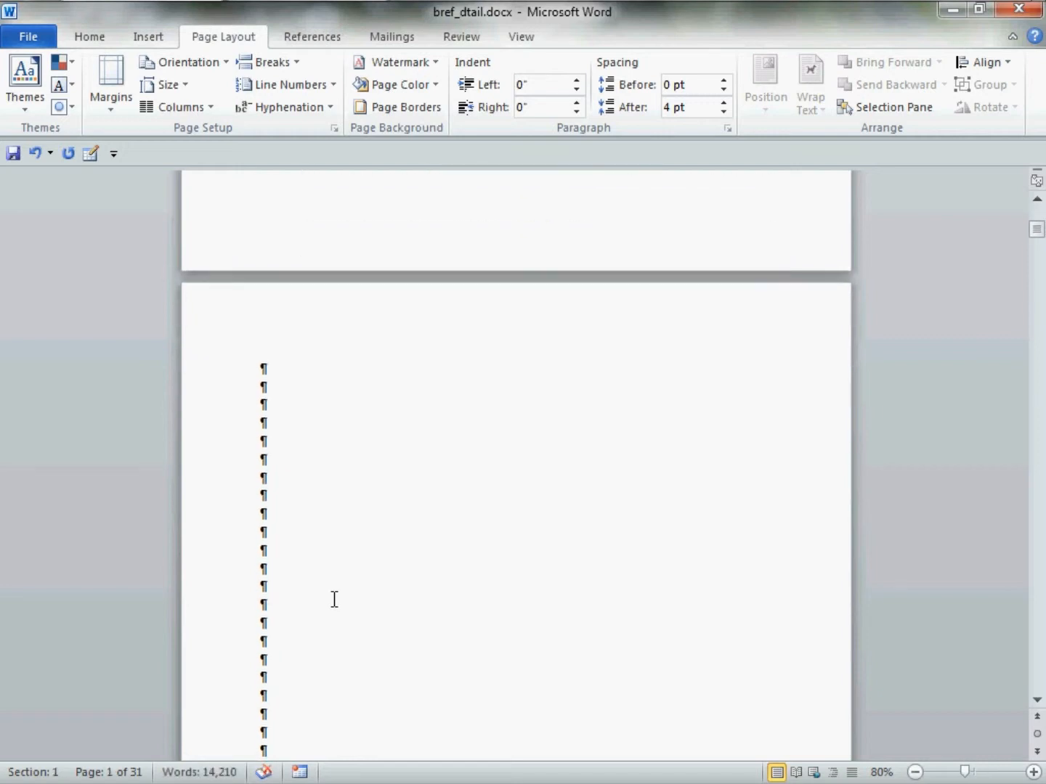
pyautogui.click(300, 467)
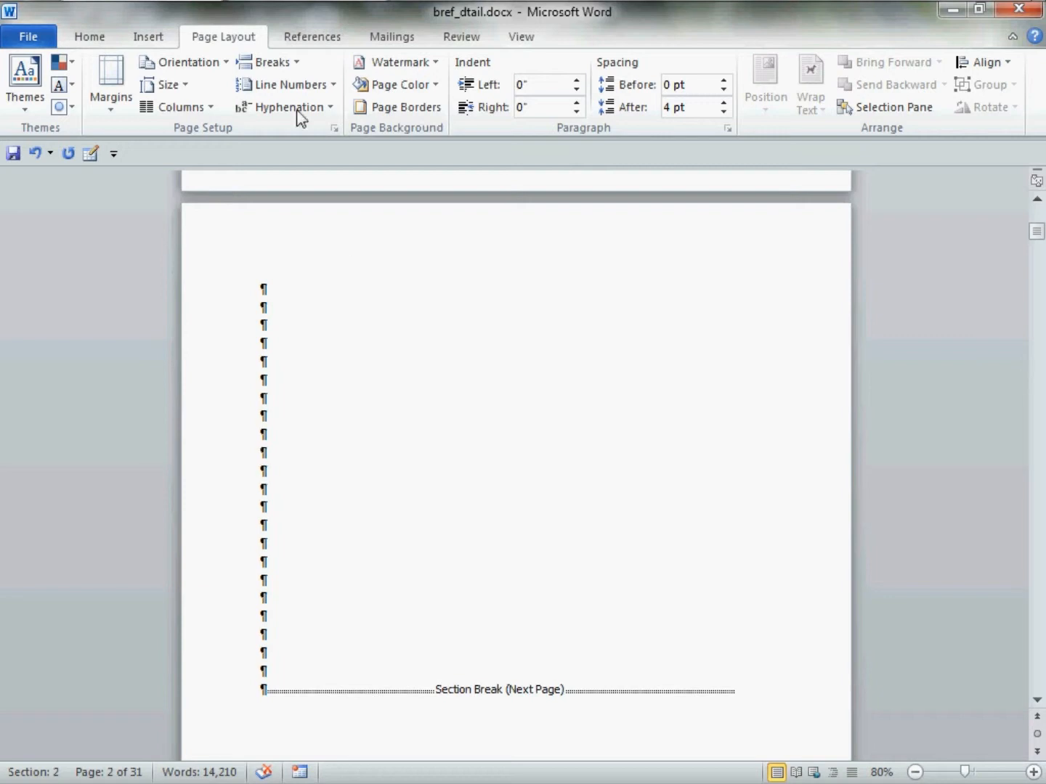
pyautogui.click(299, 61)
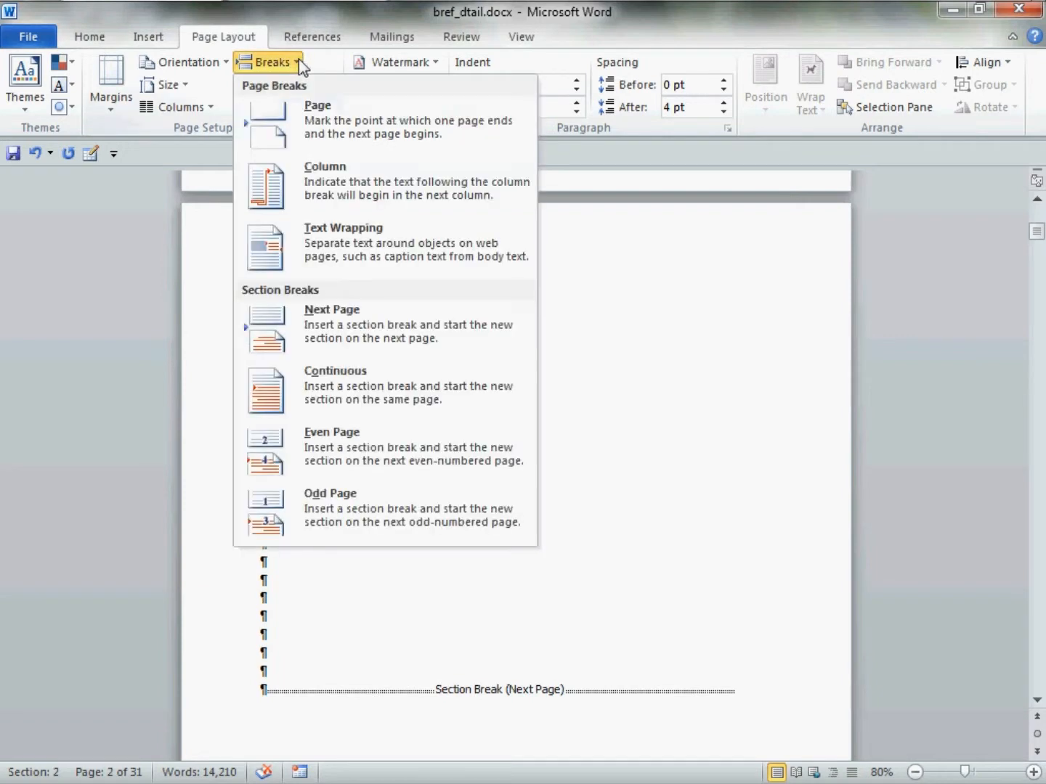
pyautogui.click(495, 339)
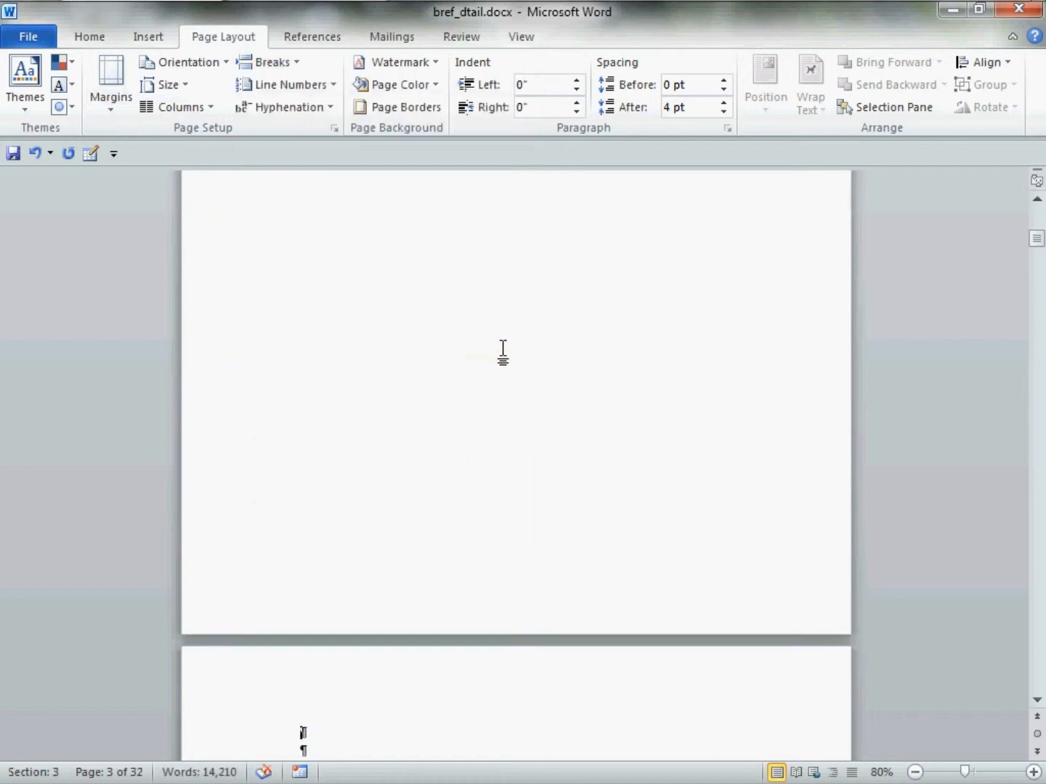
# Enter the placeholder text "brief" on the first line of page 2
pyautogui.scroll(-5, 502, 351)
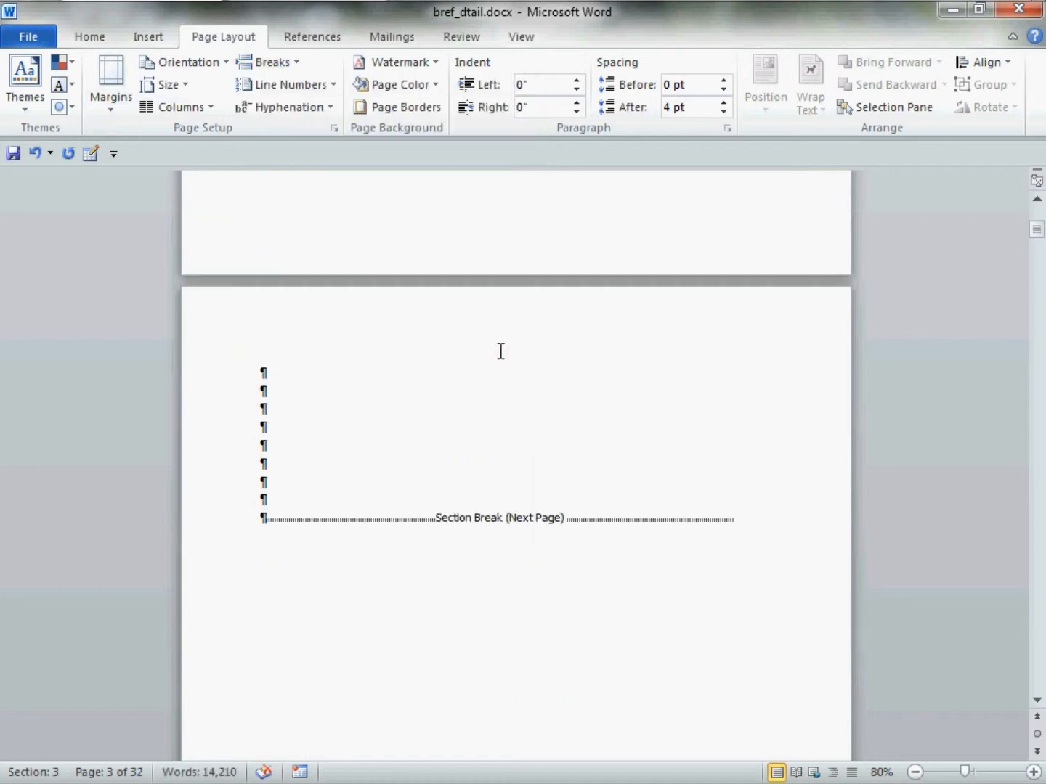
pyautogui.scroll(3, 501, 351)
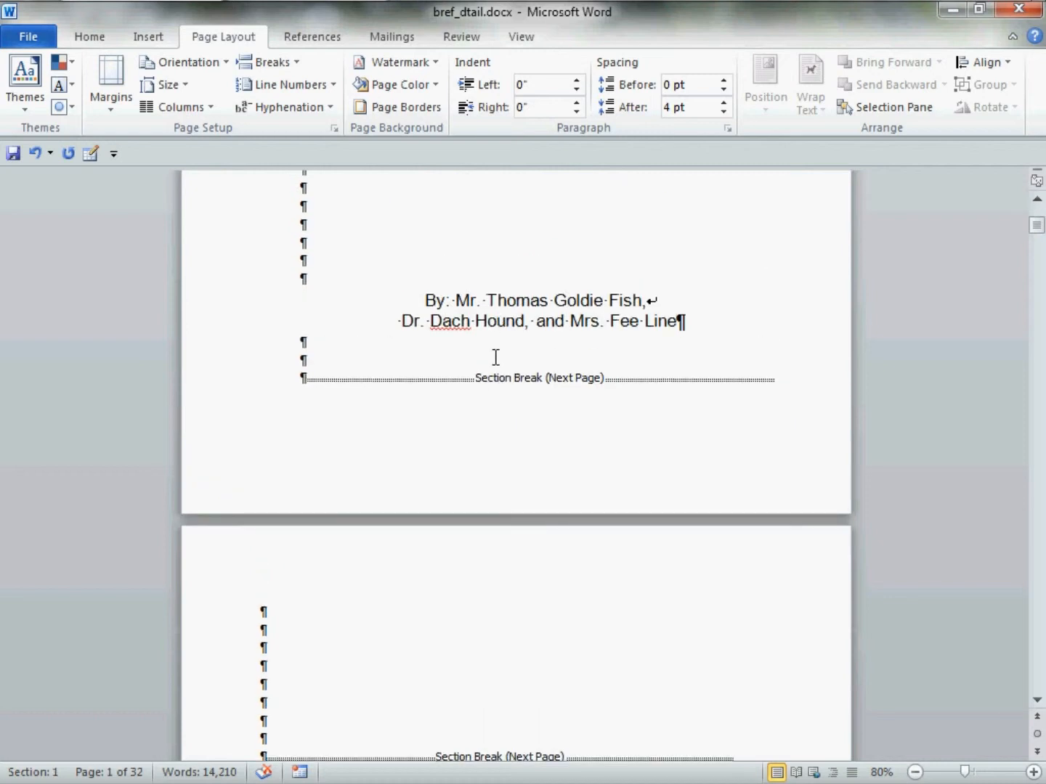
pyautogui.scroll(-3, 495, 356)
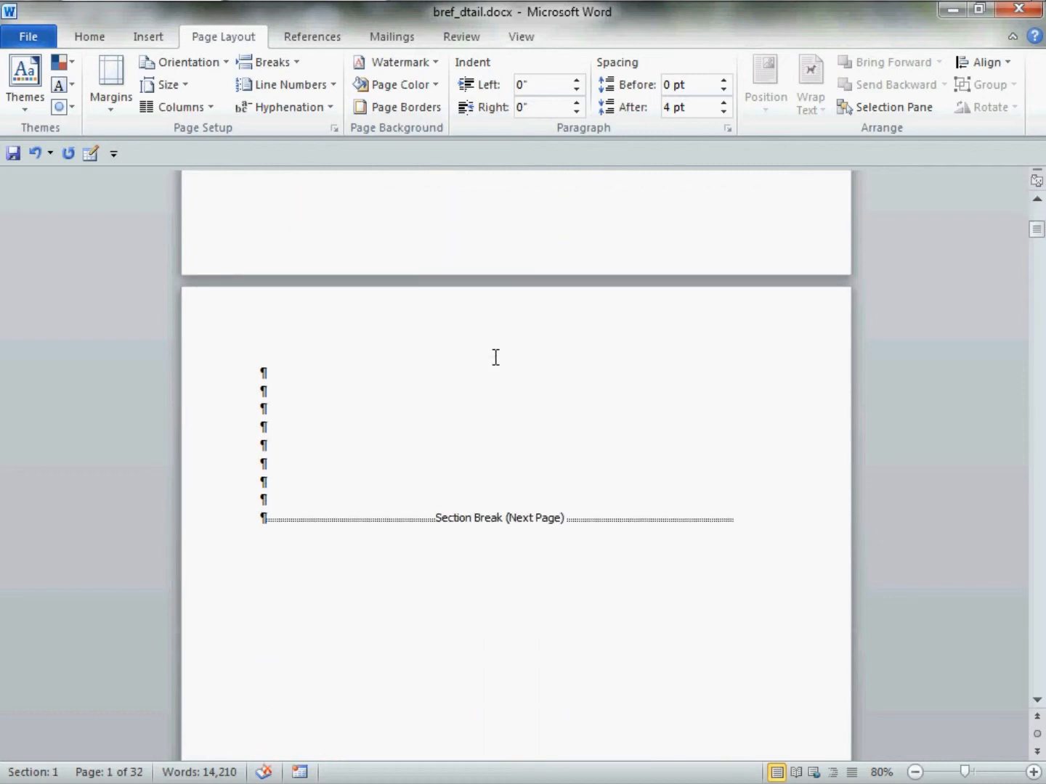
pyautogui.click(287, 383)
pyautogui.write('brief')
# Enter the placeholder text "details" on the first line of page 3
pyautogui.scroll(-3, 327, 386)
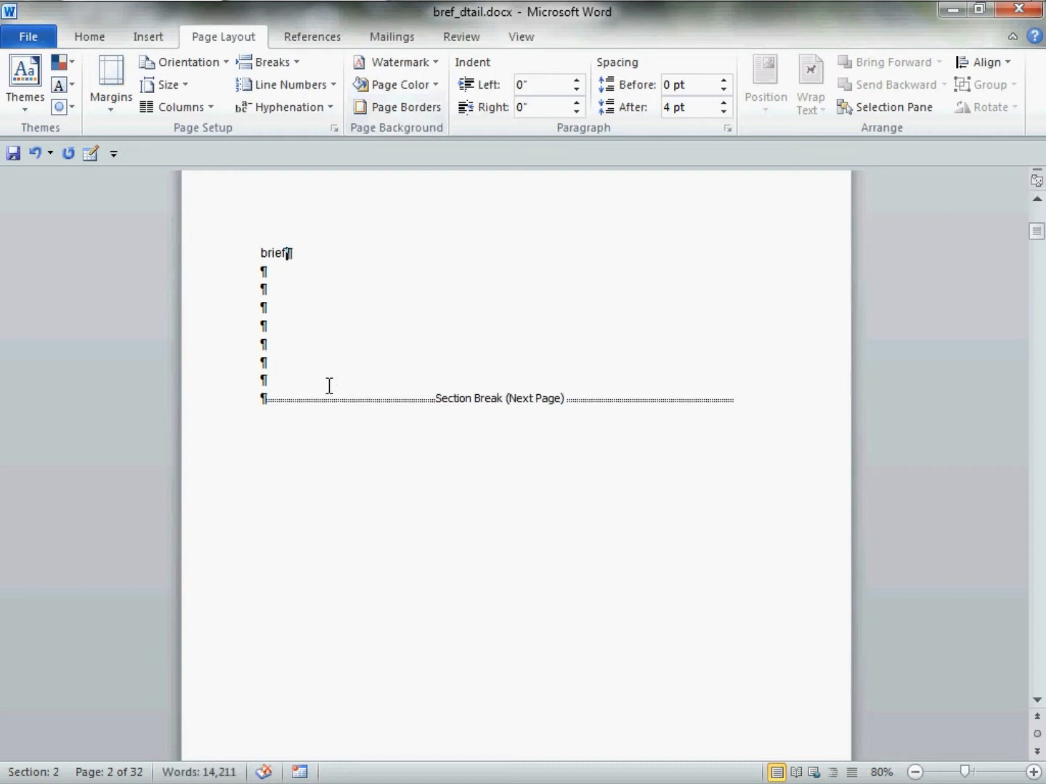
pyautogui.scroll(-10, 329, 386)
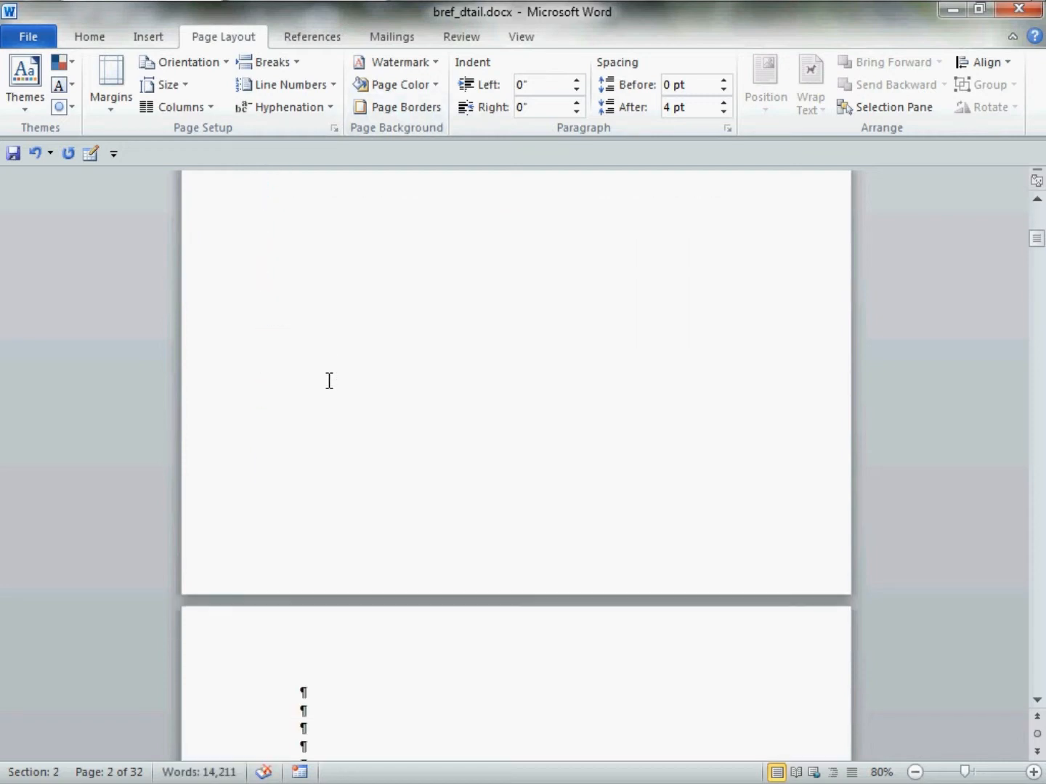
pyautogui.click(329, 455)
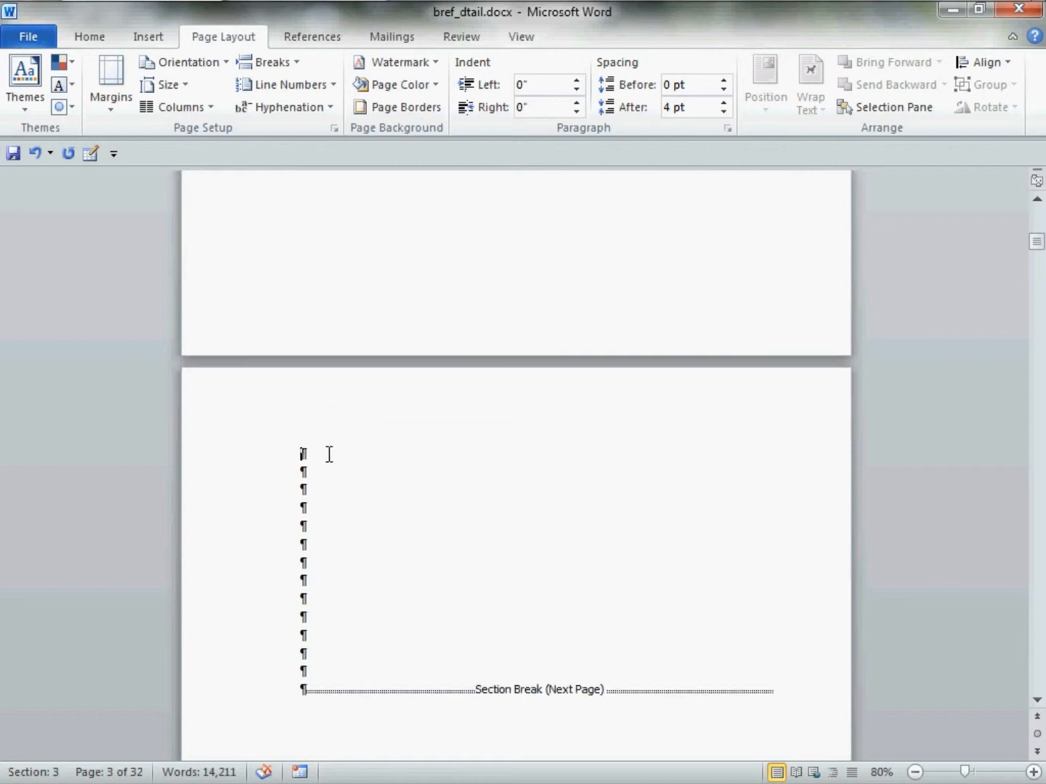
pyautogui.write('details')
# Set the inside and outside margins to 2.0 inches for the "brief" section only, applying the page setup to this section
pyautogui.scroll(-10, 515, 465)
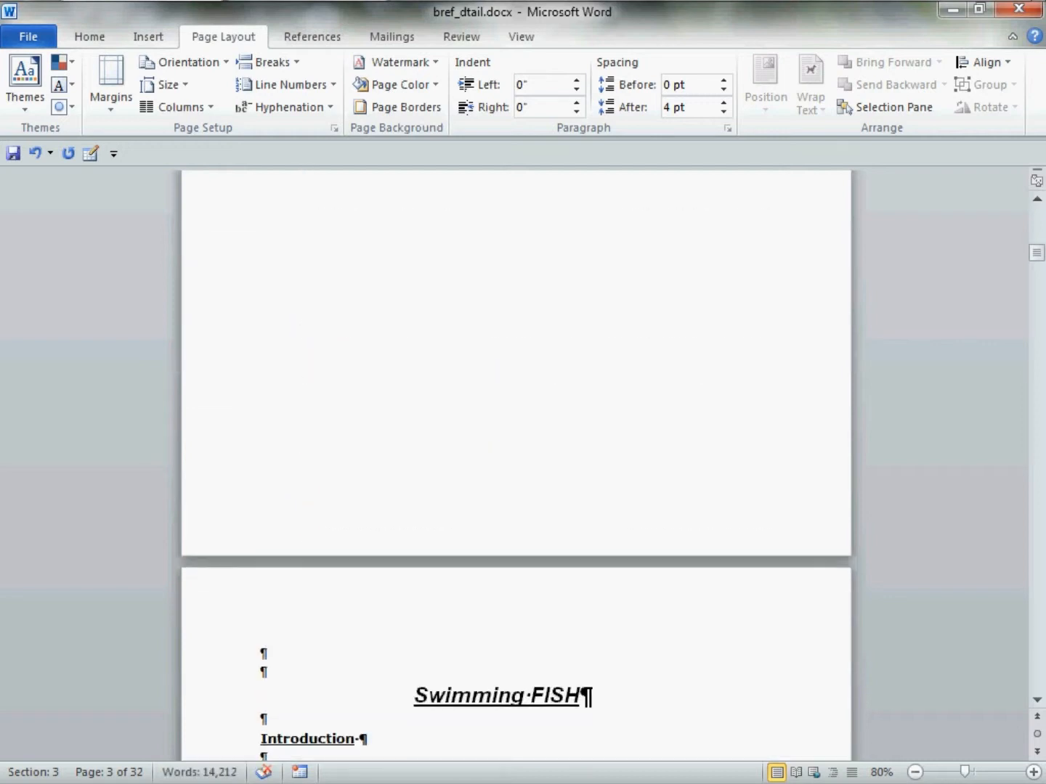
pyautogui.scroll(-3, 378, 655)
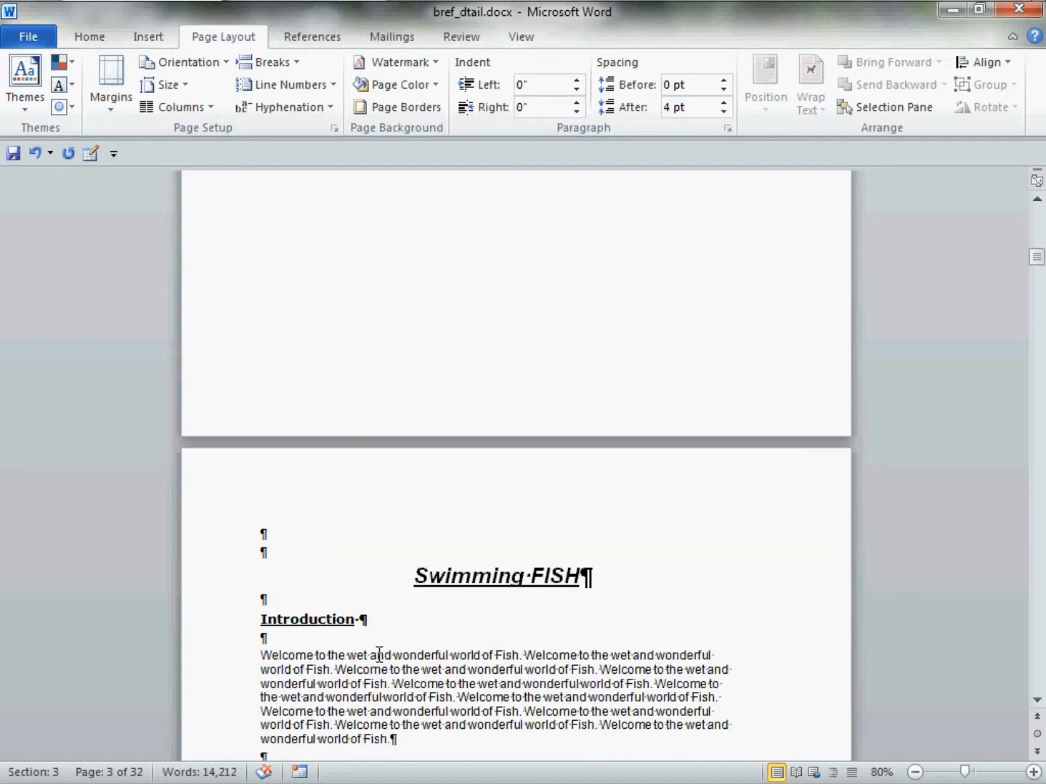
pyautogui.scroll(20, 378, 654)
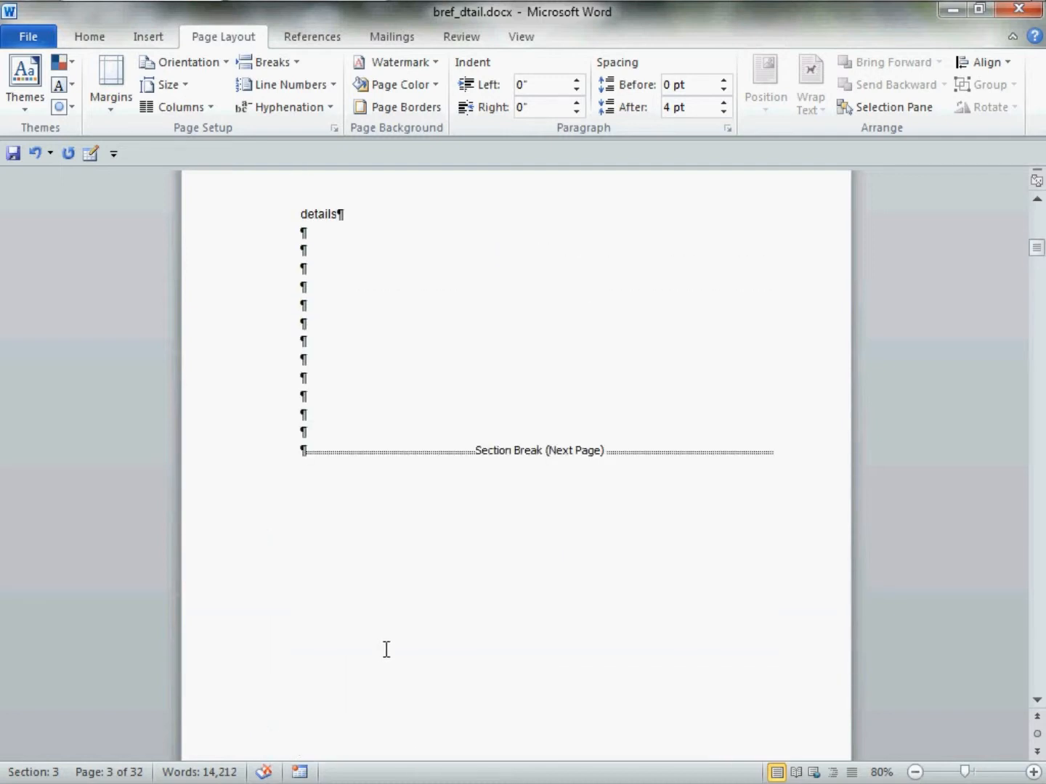
pyautogui.scroll(20, 387, 649)
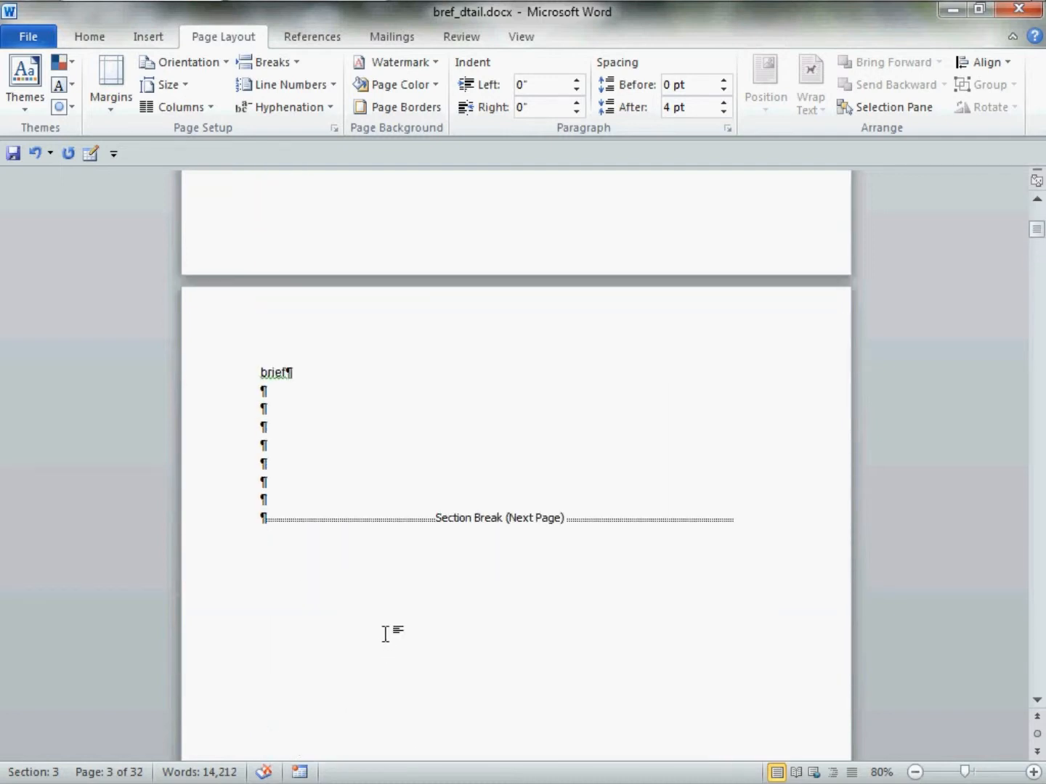
pyautogui.click(289, 416)
pyautogui.click(334, 132)
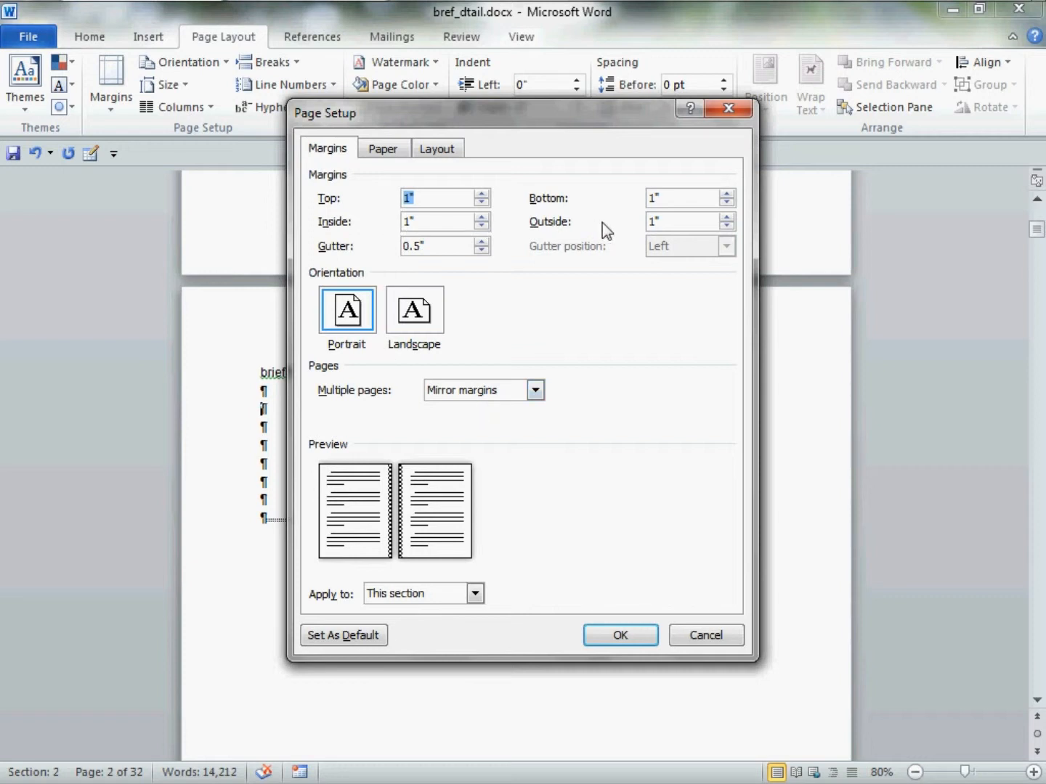
pyautogui.click(432, 229)
pyautogui.doubleClick(432, 230)
pyautogui.write('2.0')
pyautogui.doubleClick(666, 225)
pyautogui.write('2.0')
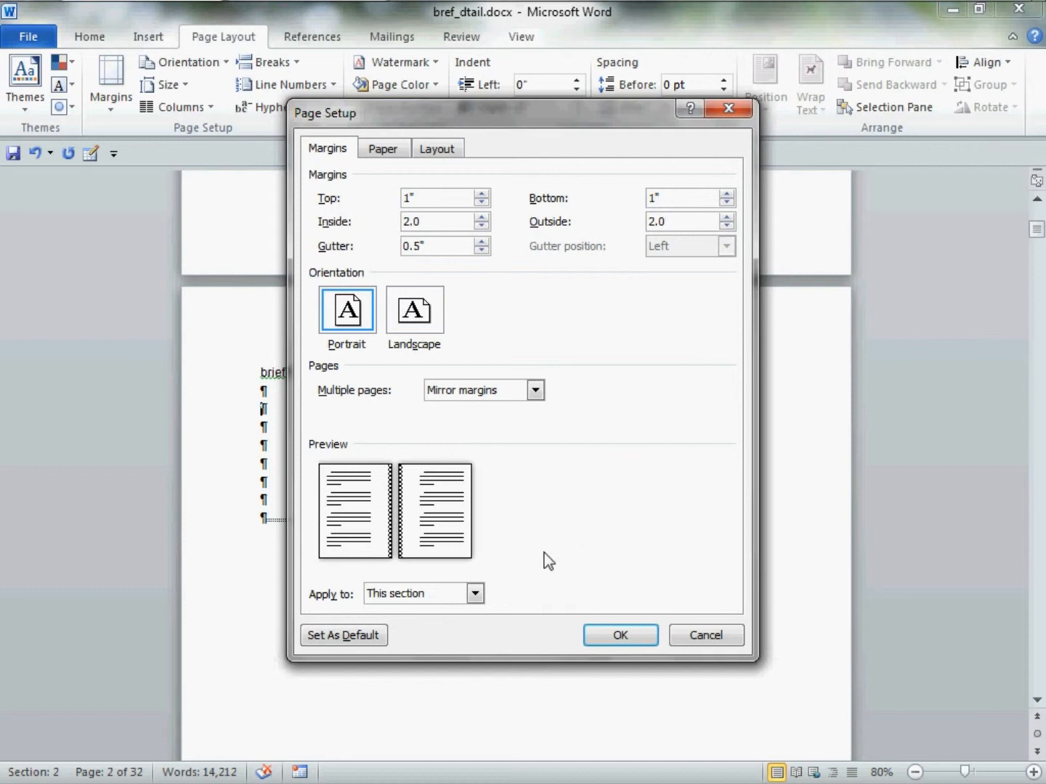
pyautogui.click(438, 597)
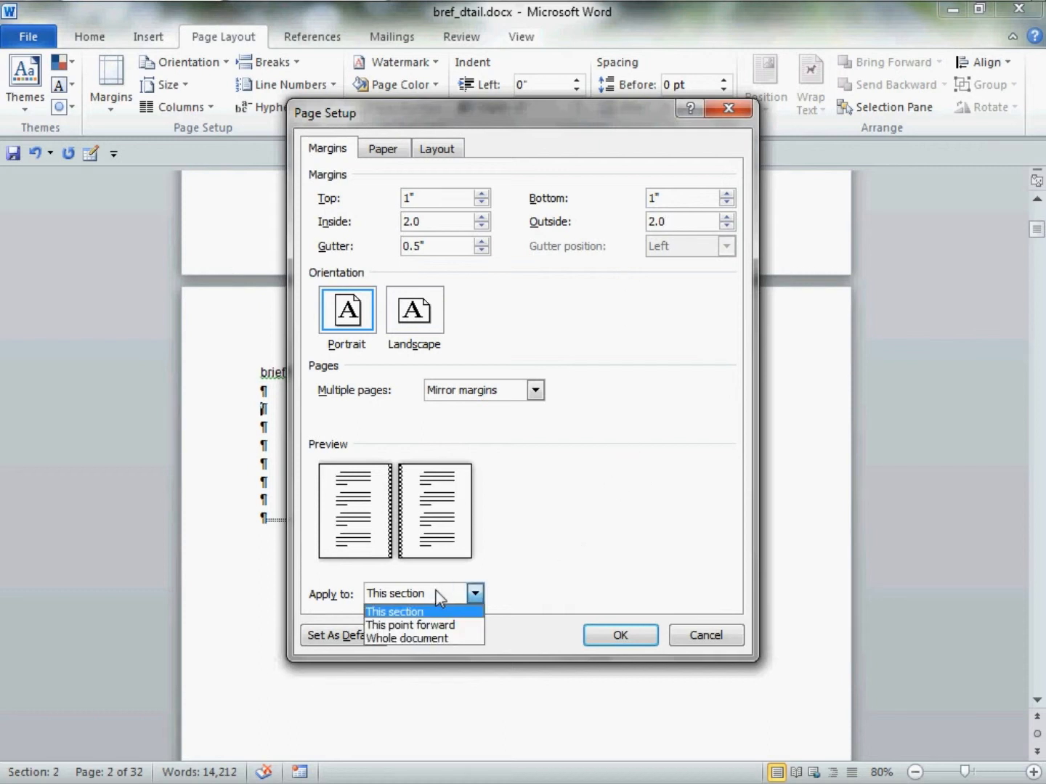
pyautogui.click(438, 597)
pyautogui.click(617, 642)
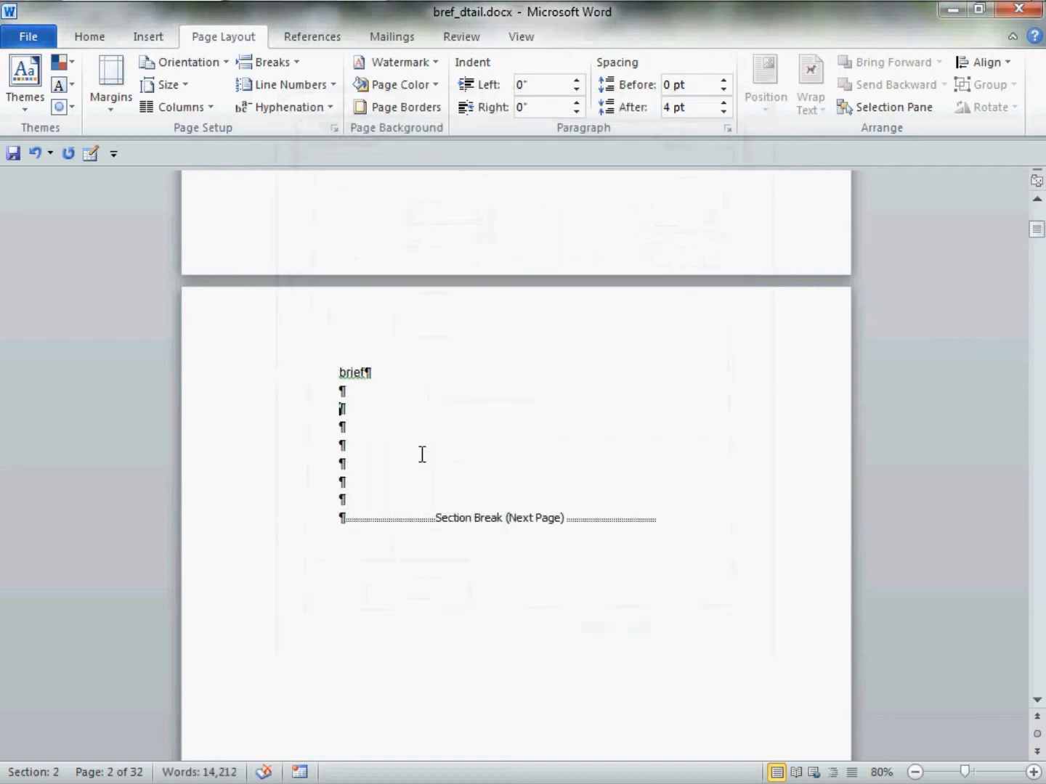
# Set the inside and outside margins to 2.0 inches for the "details" section only, applying the page setup to this section
pyautogui.scroll(-5, 420, 455)
pyautogui.scroll(-5, 417, 454)
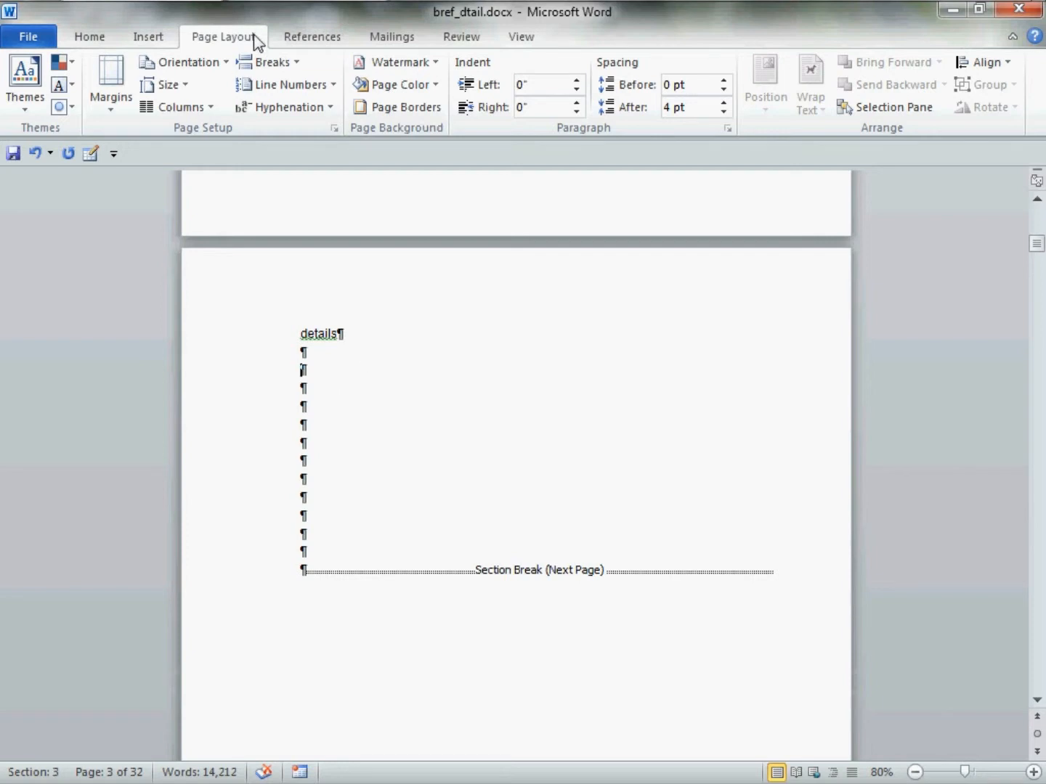
pyautogui.click(336, 131)
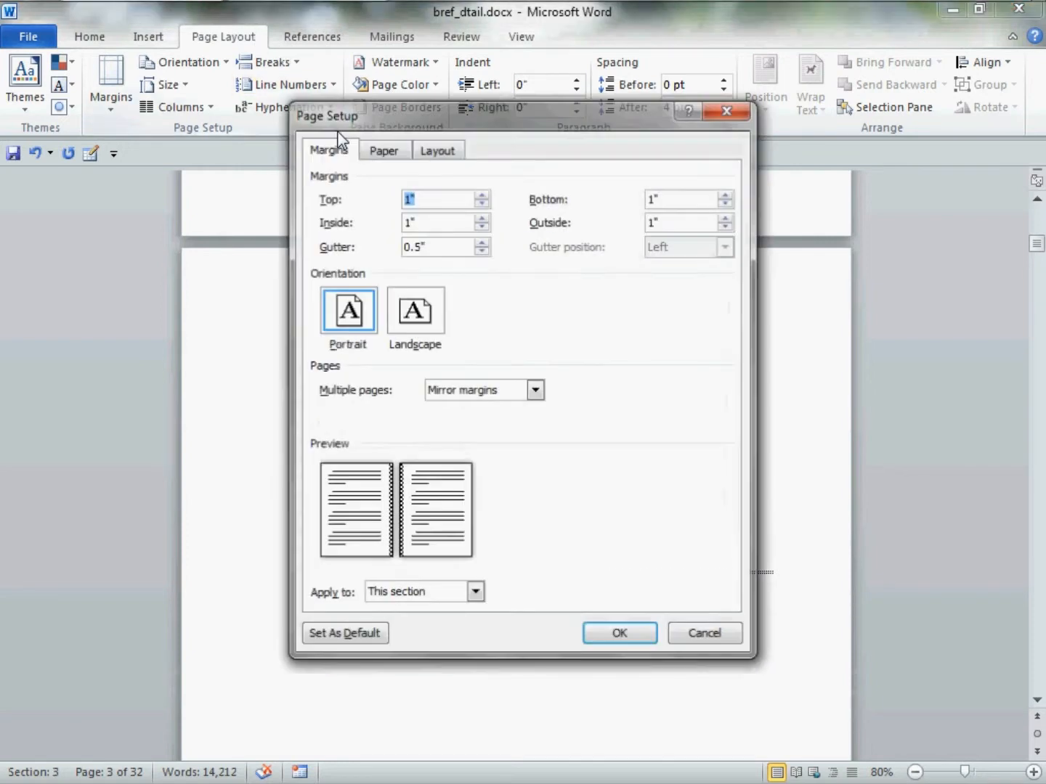
pyautogui.moveTo(440, 226); pyautogui.dragTo(362, 227)
pyautogui.write('2.0')
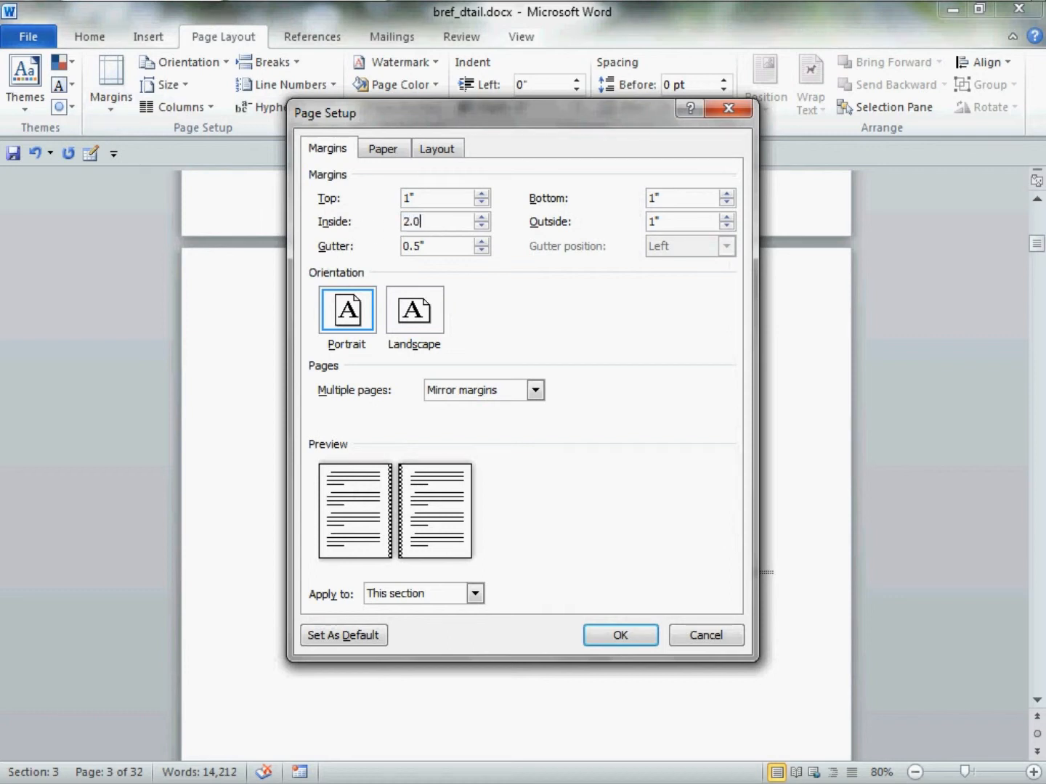
pyautogui.moveTo(675, 225); pyautogui.dragTo(618, 241)
pyautogui.write('2.0')
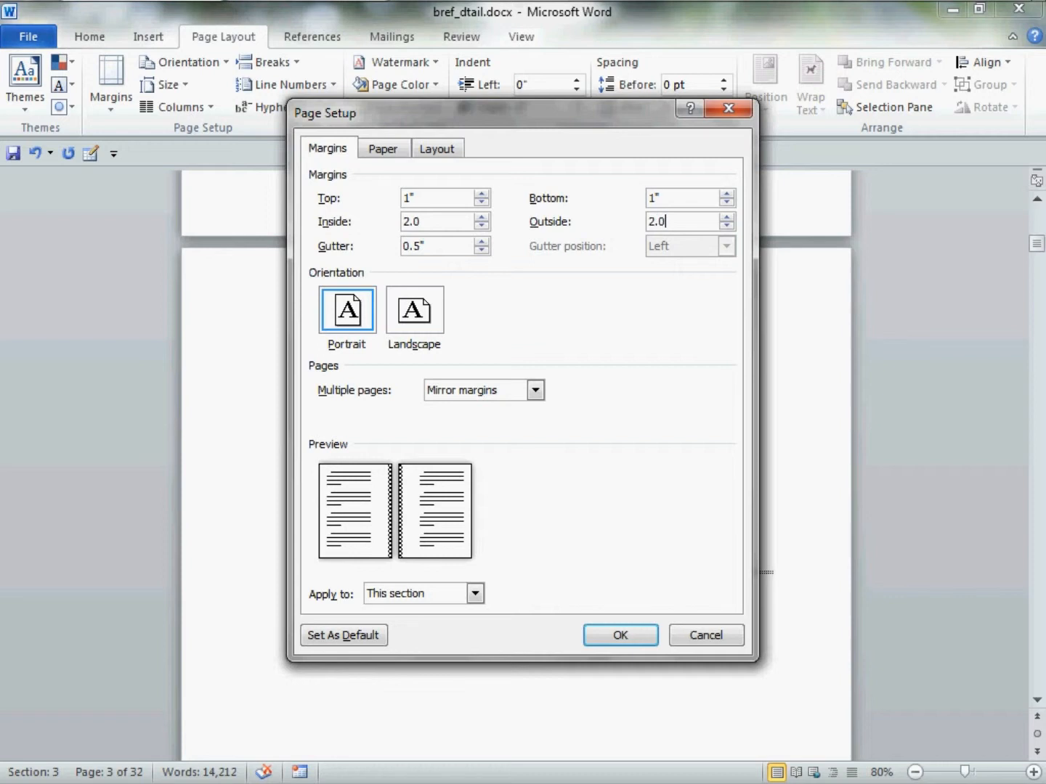
pyautogui.click(458, 598)
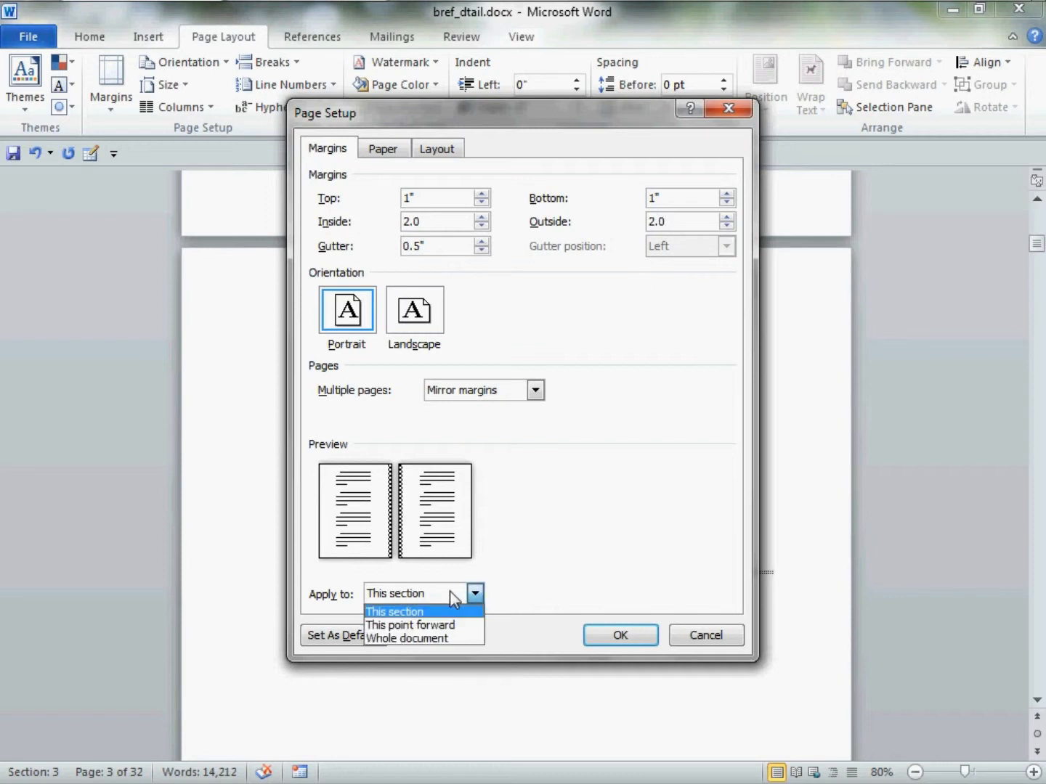
pyautogui.click(455, 598)
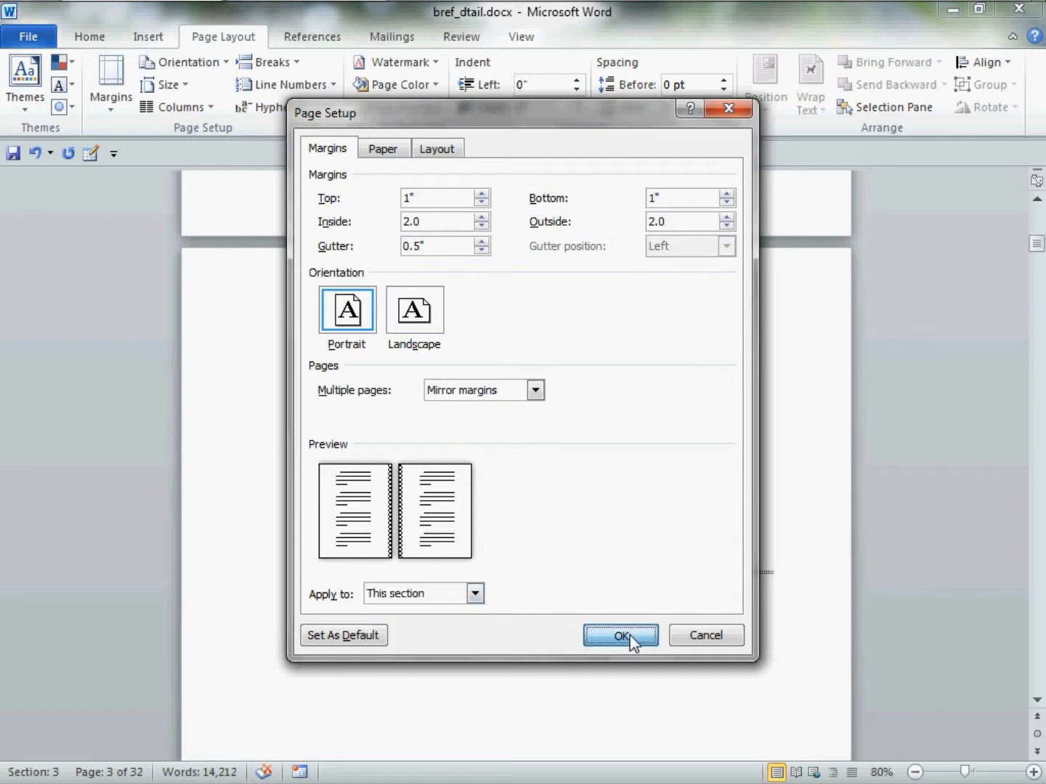
pyautogui.click(629, 635)
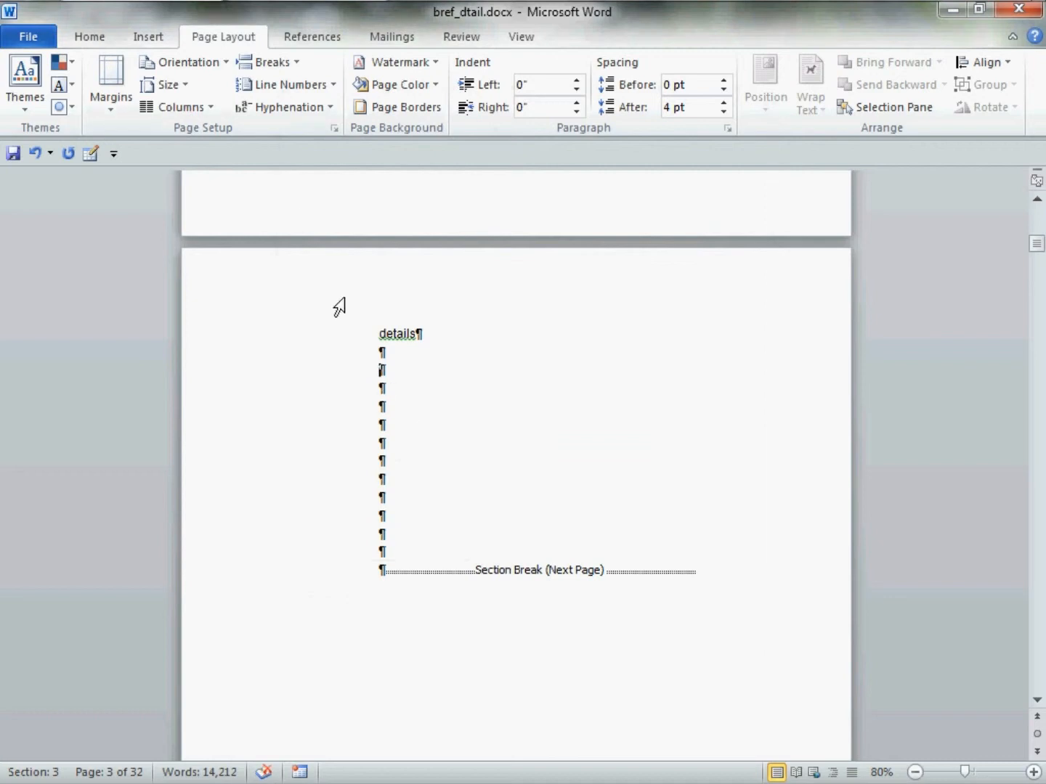
# Start a custom table of contents on the second blank line below "brief", built from outline levels only, with styles excluded
pyautogui.scroll(10, 435, 406)
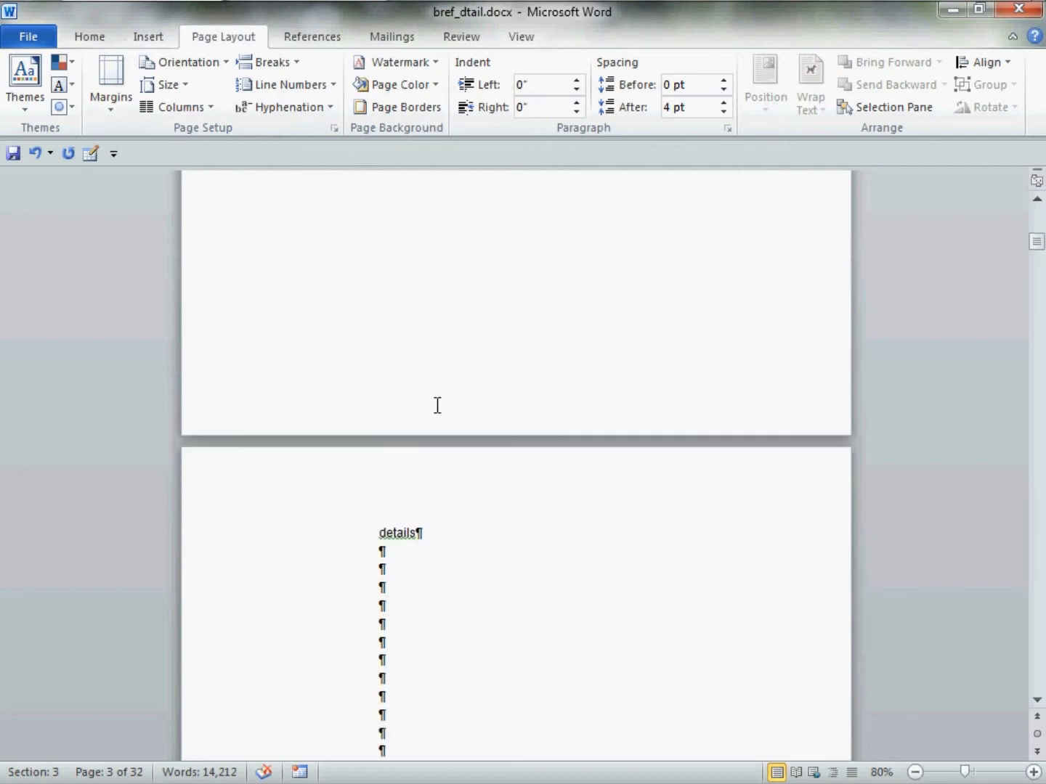
pyautogui.scroll(8, 435, 404)
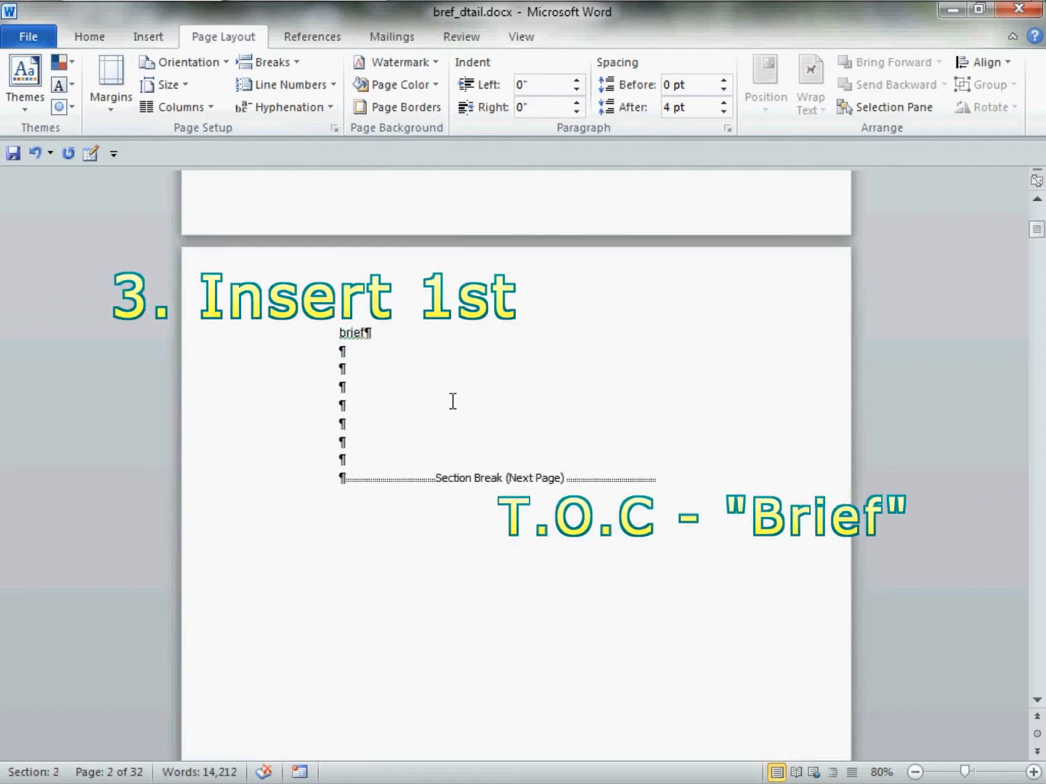
pyautogui.click(367, 381)
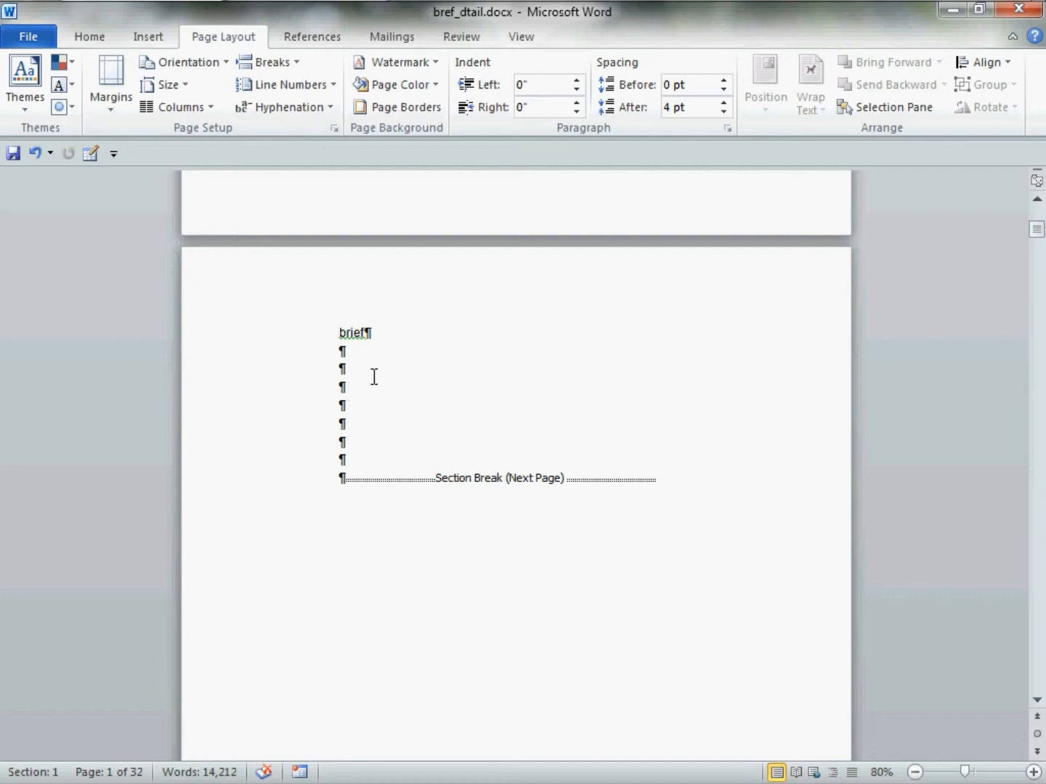
pyautogui.click(357, 356)
pyautogui.click(362, 380)
pyautogui.click(336, 37)
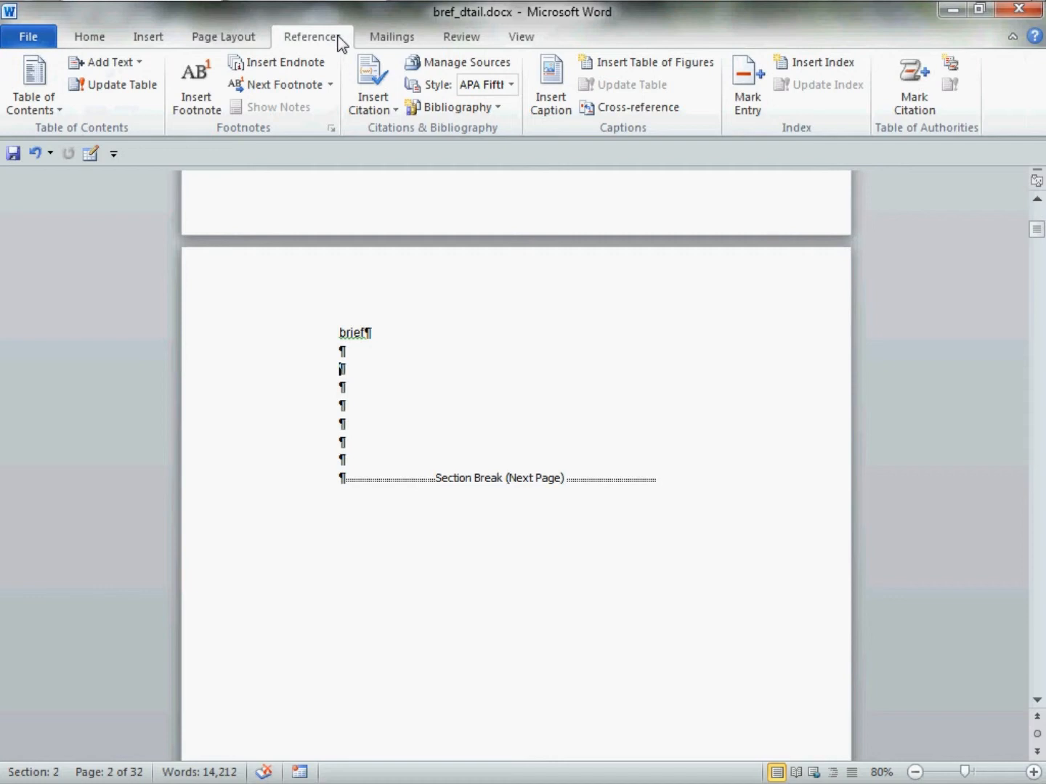
pyautogui.click(45, 71)
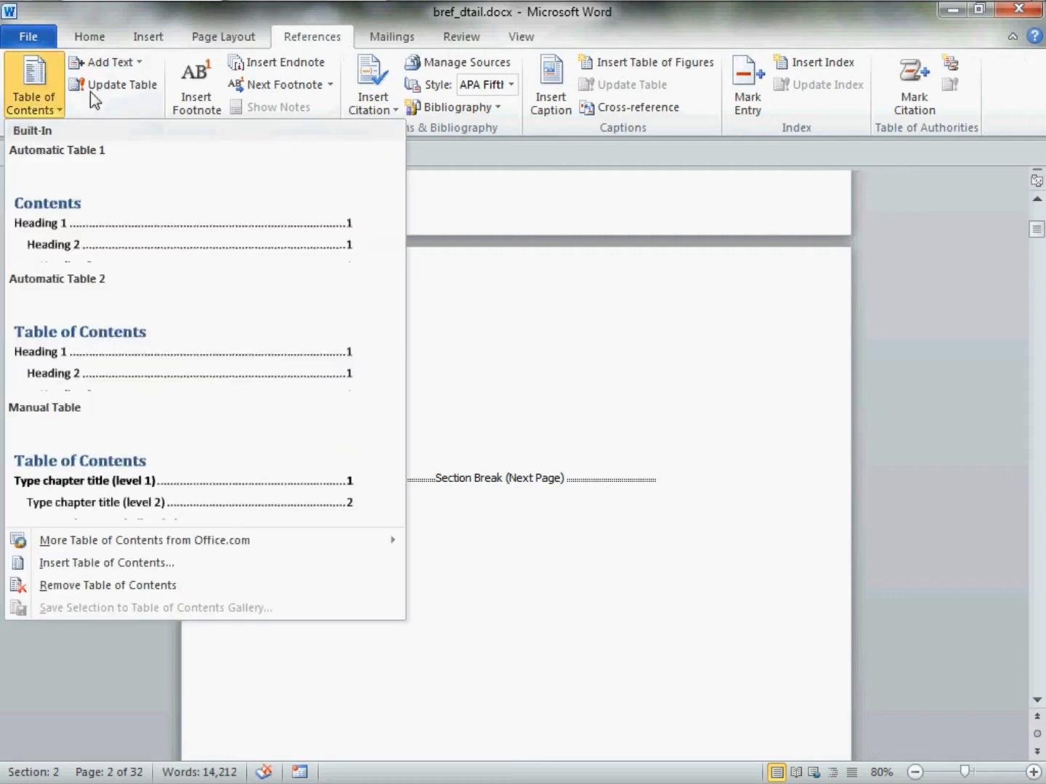
pyautogui.click(270, 566)
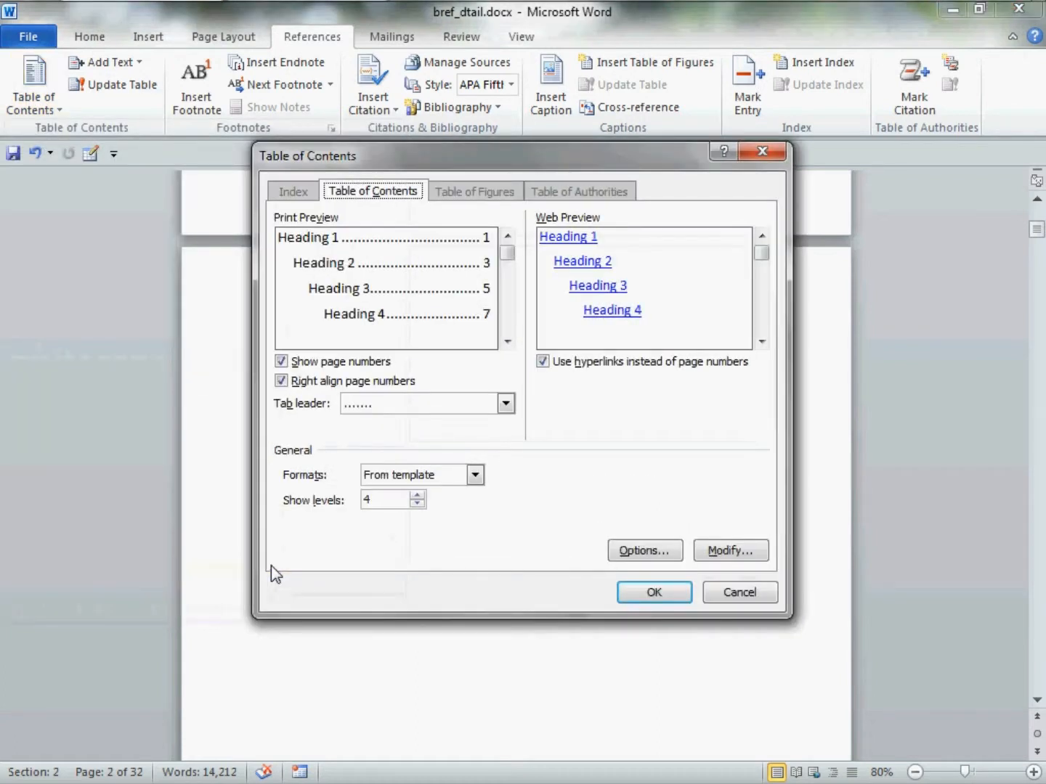
pyautogui.click(653, 550)
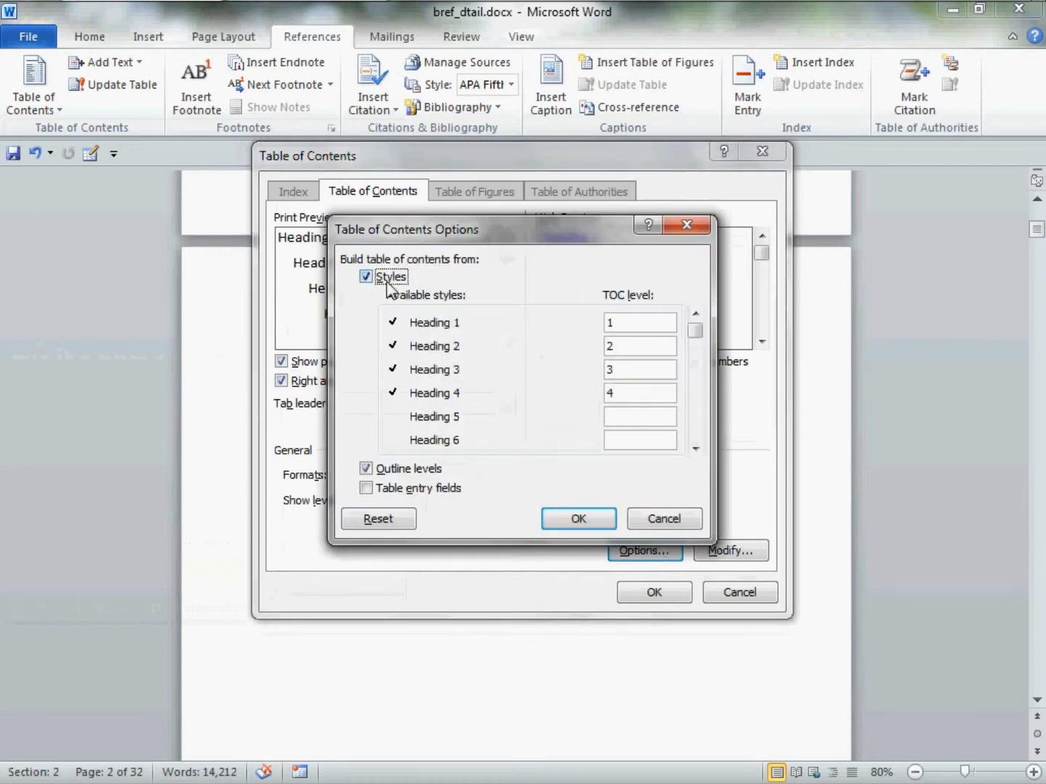
pyautogui.click(388, 285)
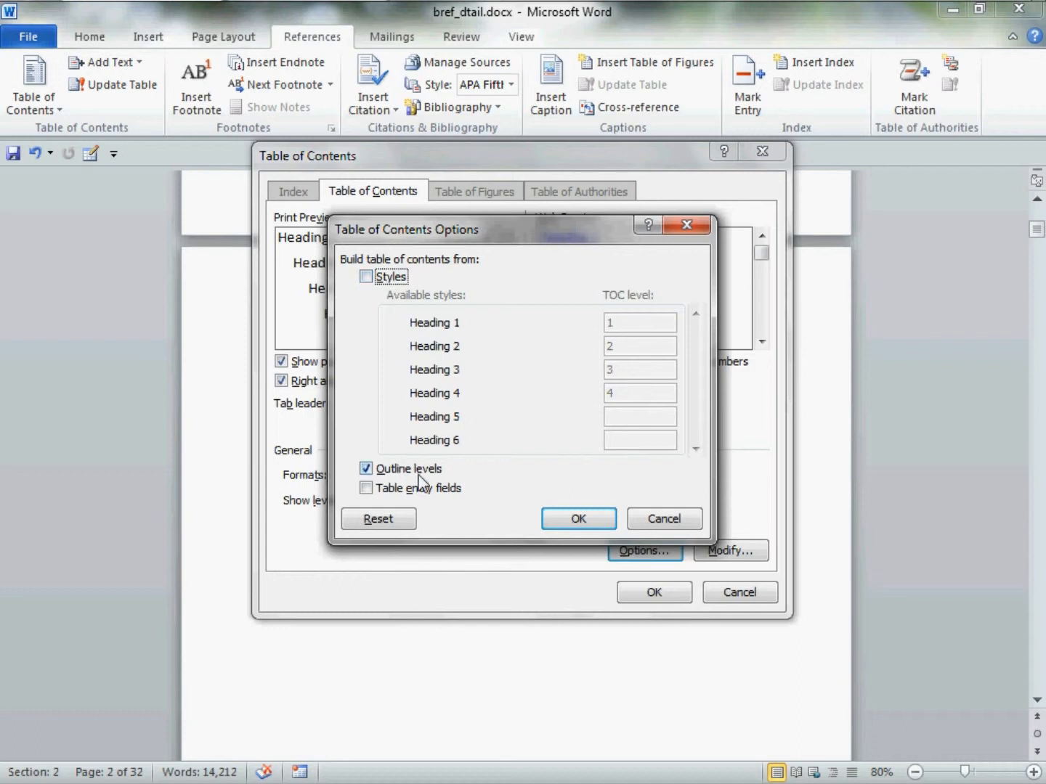
pyautogui.click(607, 520)
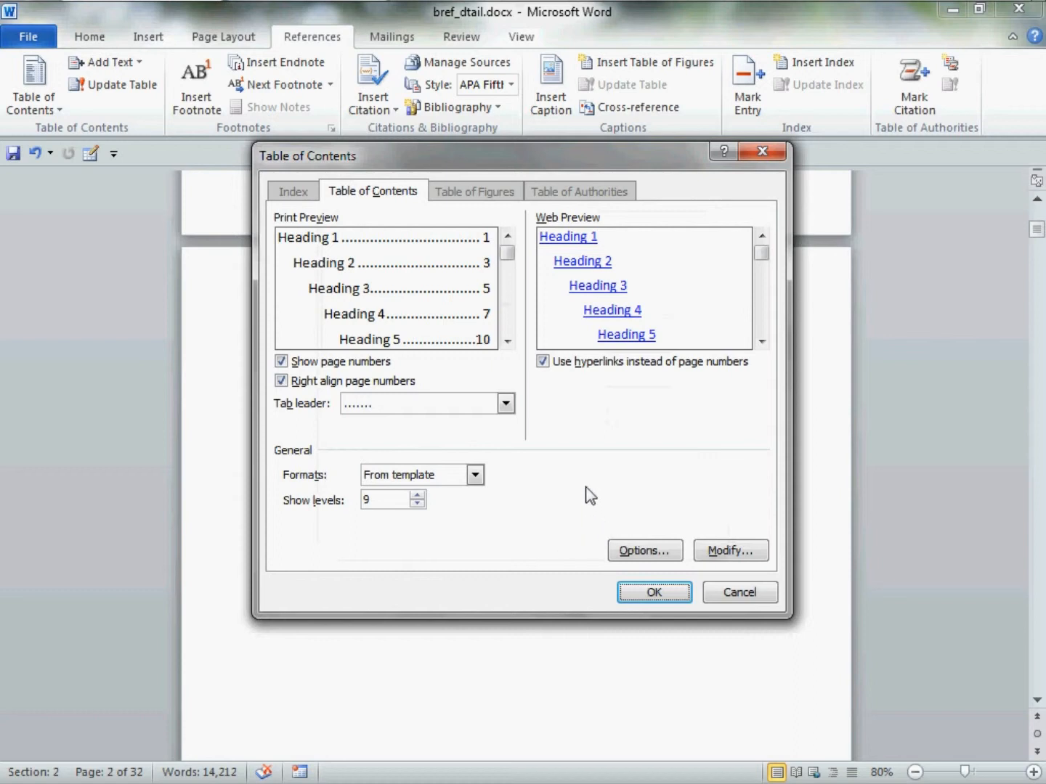
# Turn off hyperlinks instead of page numbers, show 1 level with a dotted tab leader, and insert the brief table of contents
pyautogui.click(549, 365)
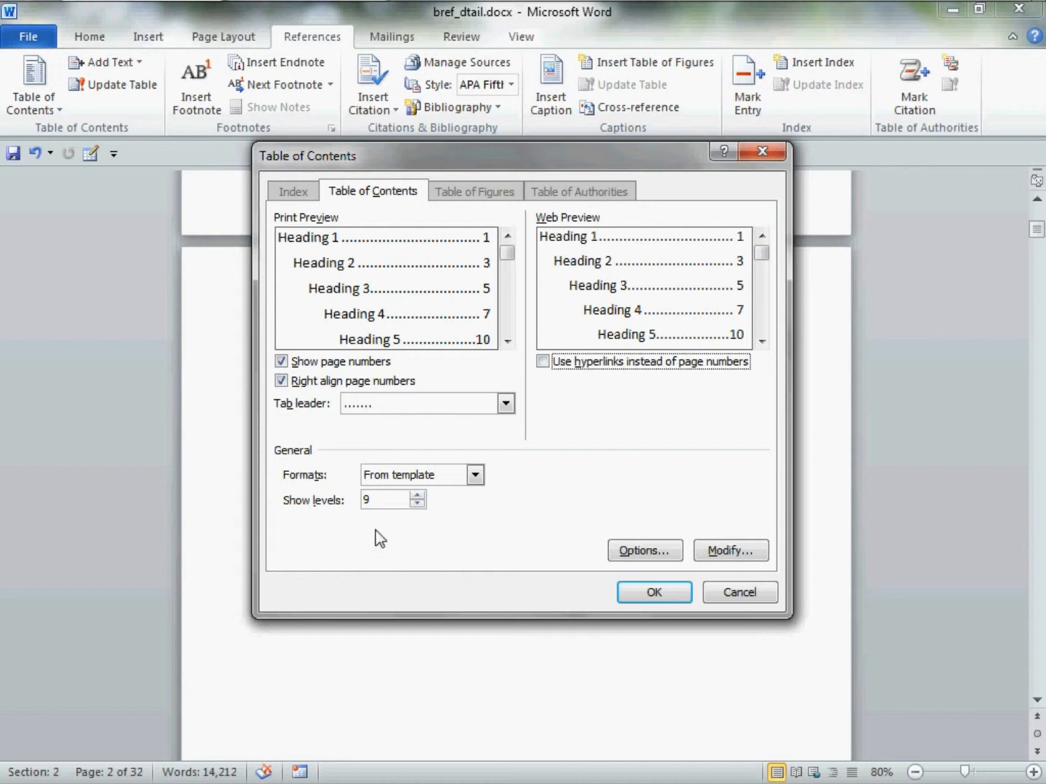
pyautogui.click(385, 511)
pyautogui.doubleClick(367, 501)
pyautogui.write('1')
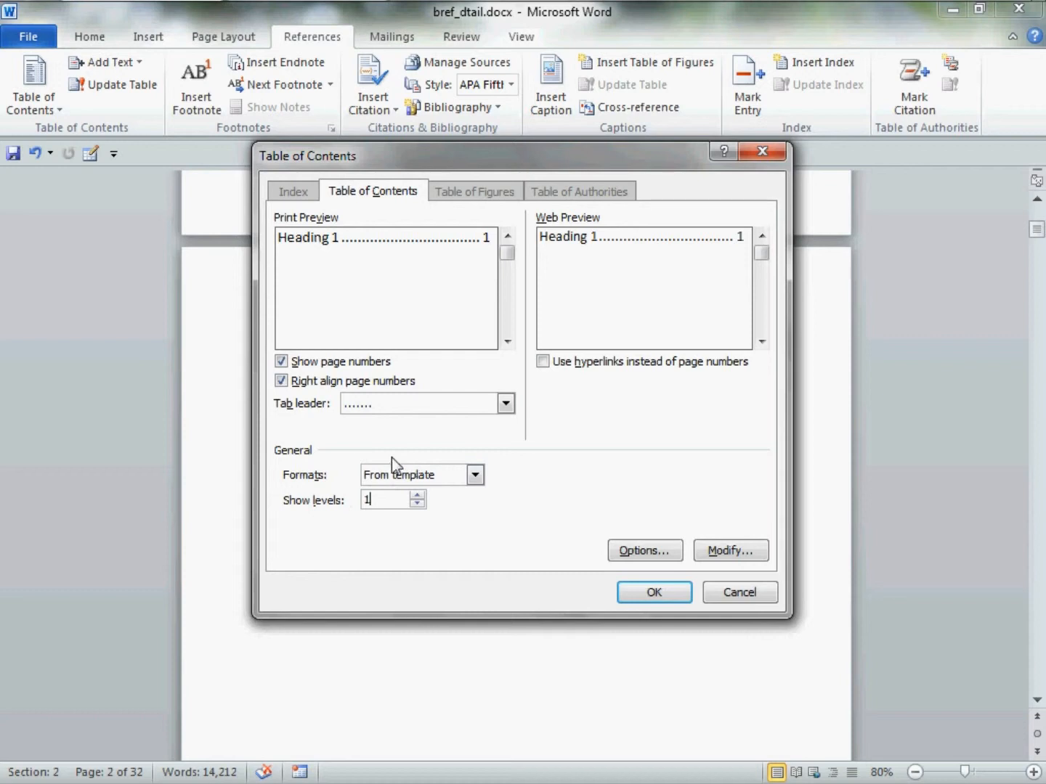
pyautogui.click(363, 403)
pyautogui.click(363, 404)
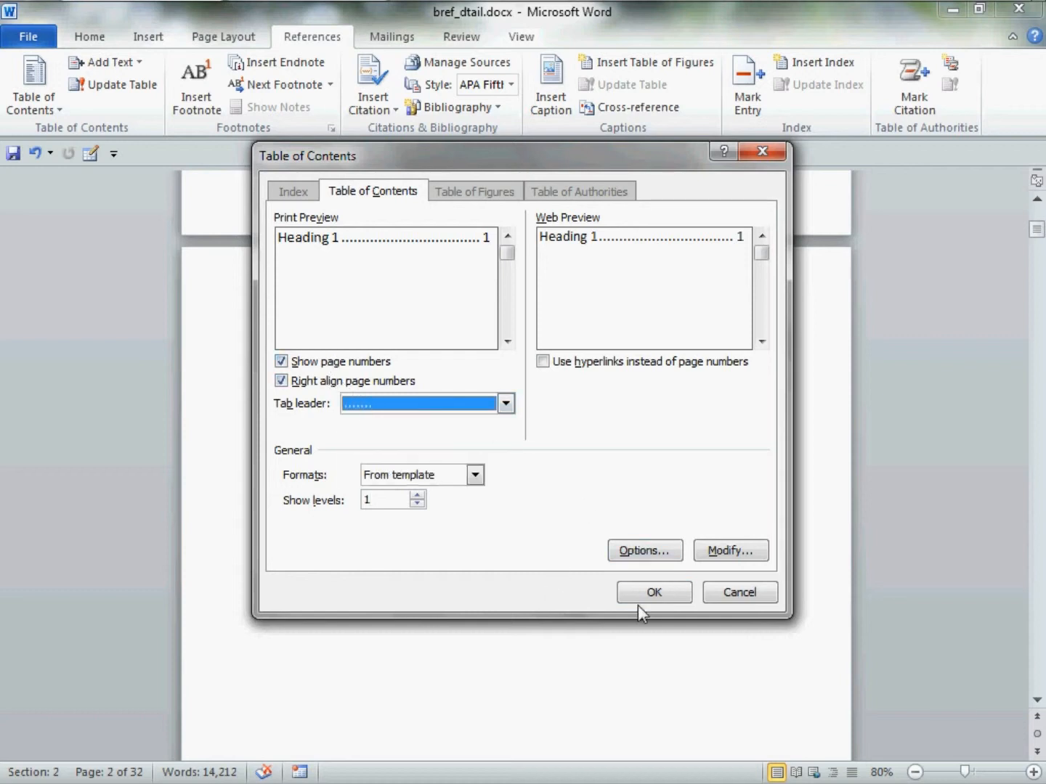
pyautogui.click(676, 599)
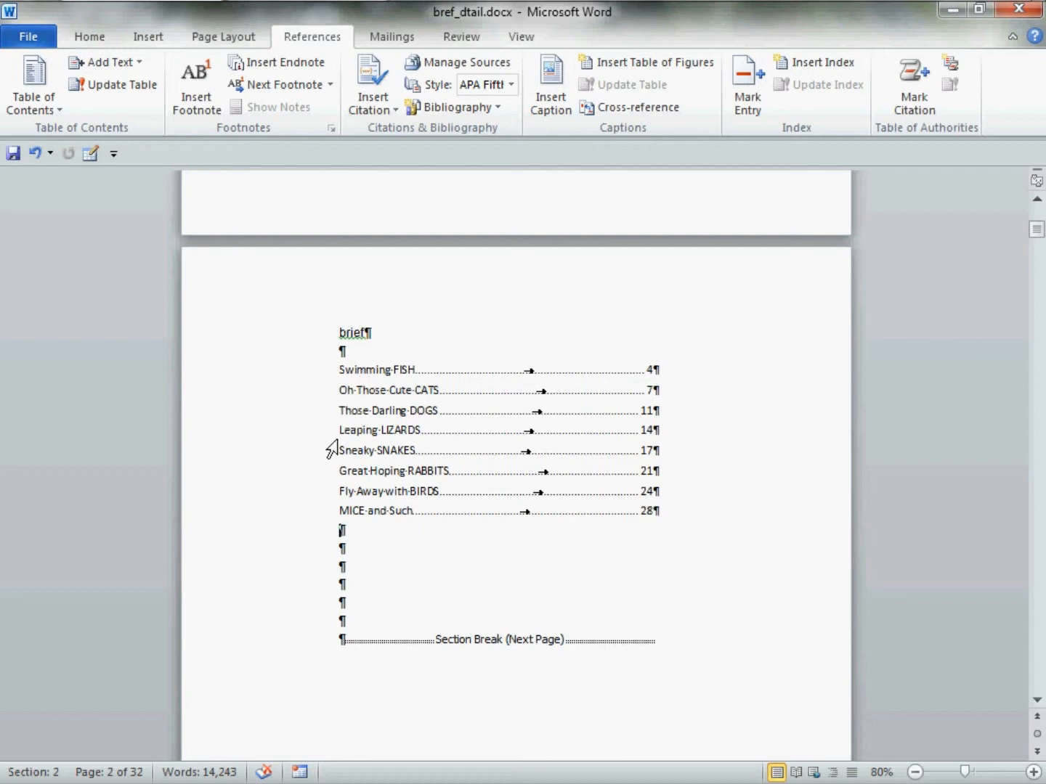
# Start a second custom table of contents on the second blank line below "details", built from outline levels only, with styles excluded
pyautogui.scroll(-15, 330, 450)
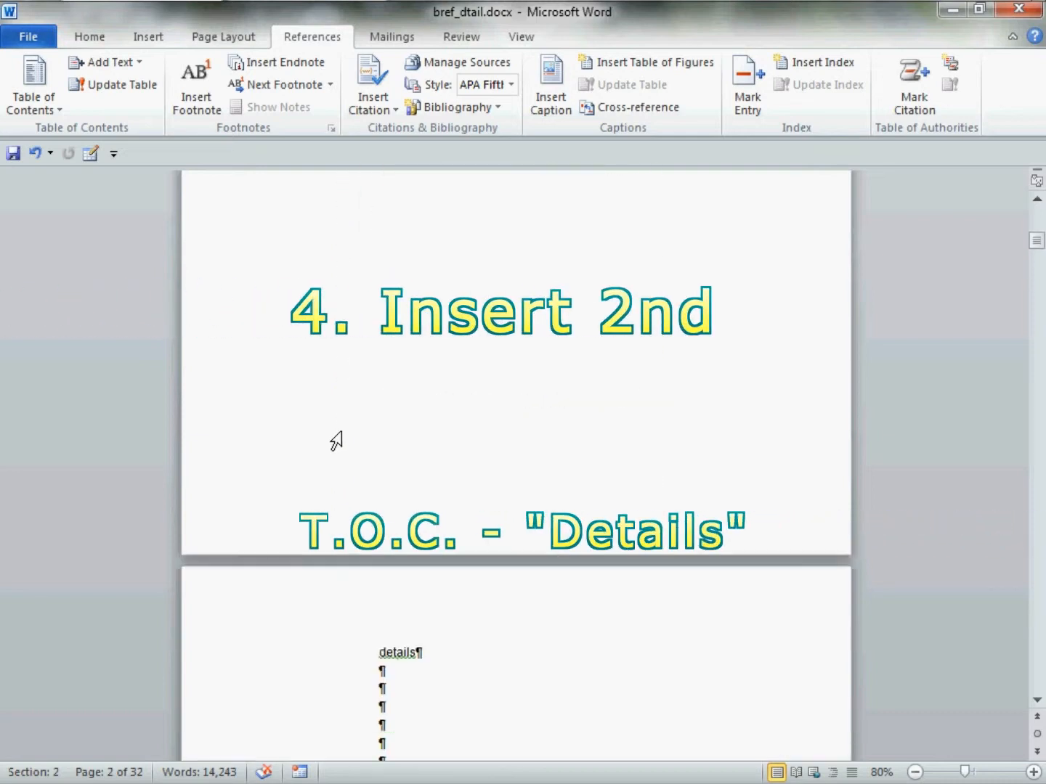
pyautogui.scroll(-1, 336, 441)
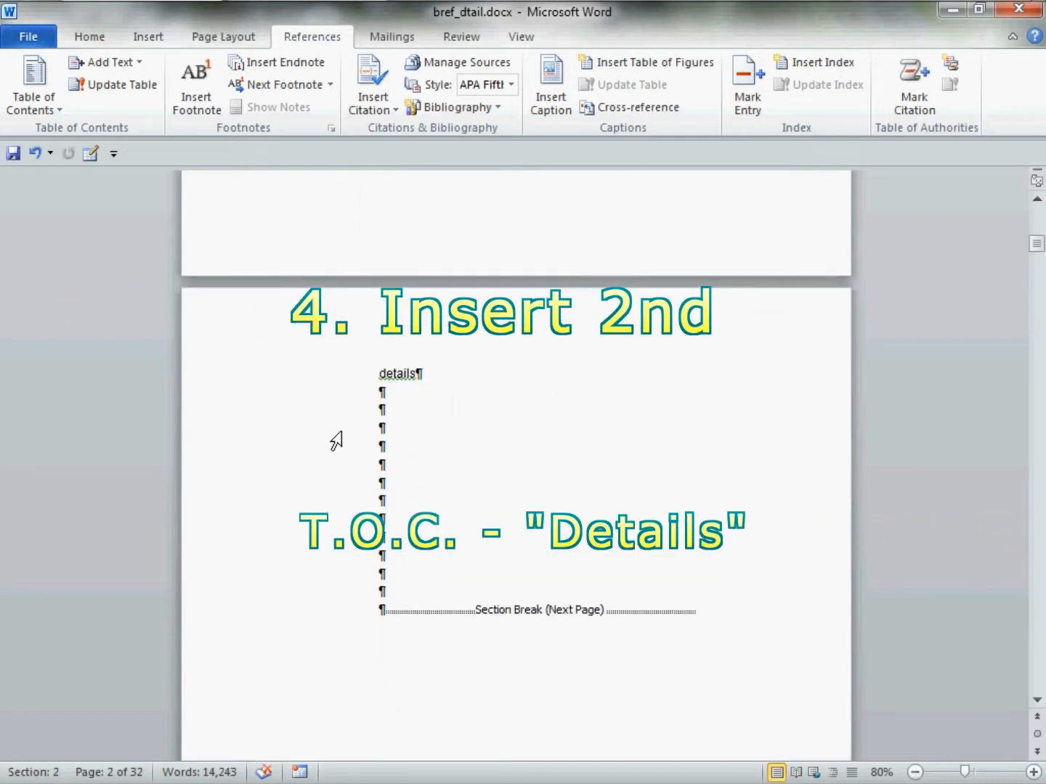
pyautogui.click(402, 419)
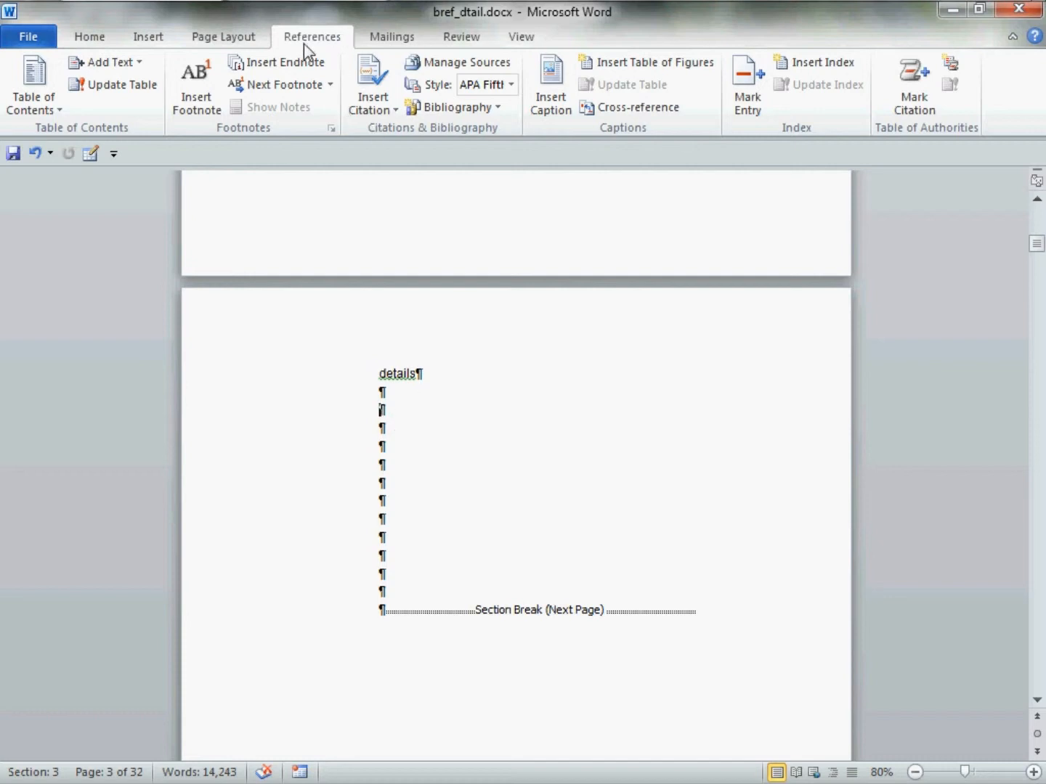
pyautogui.click(43, 77)
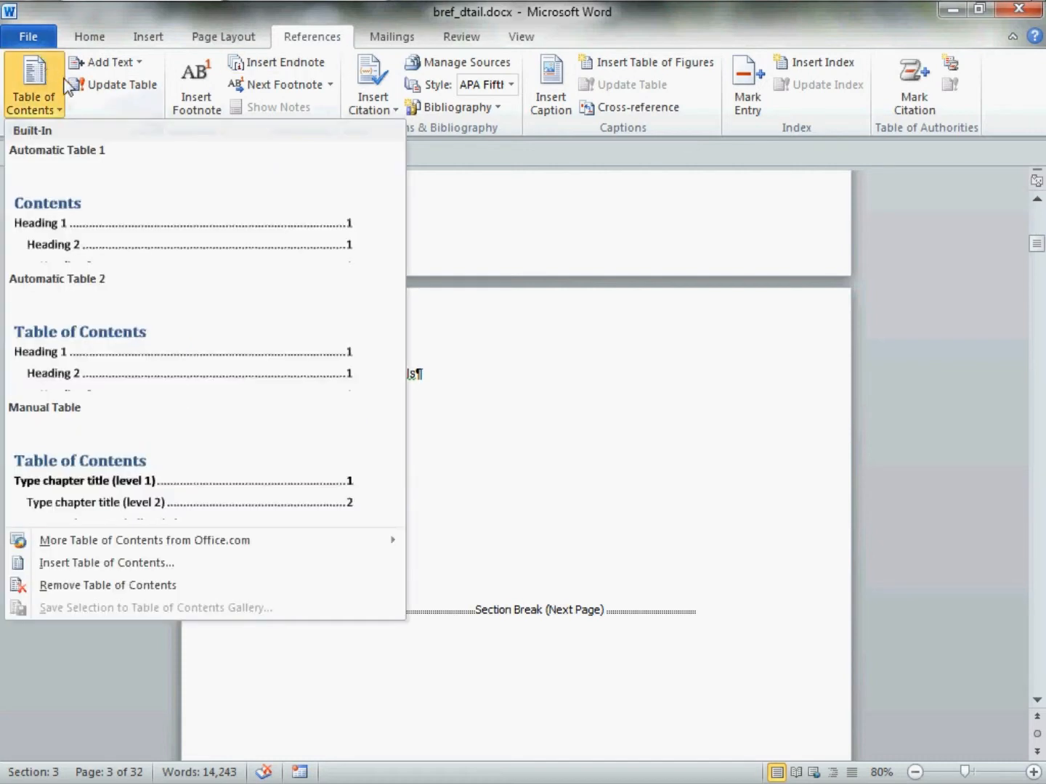
pyautogui.click(296, 560)
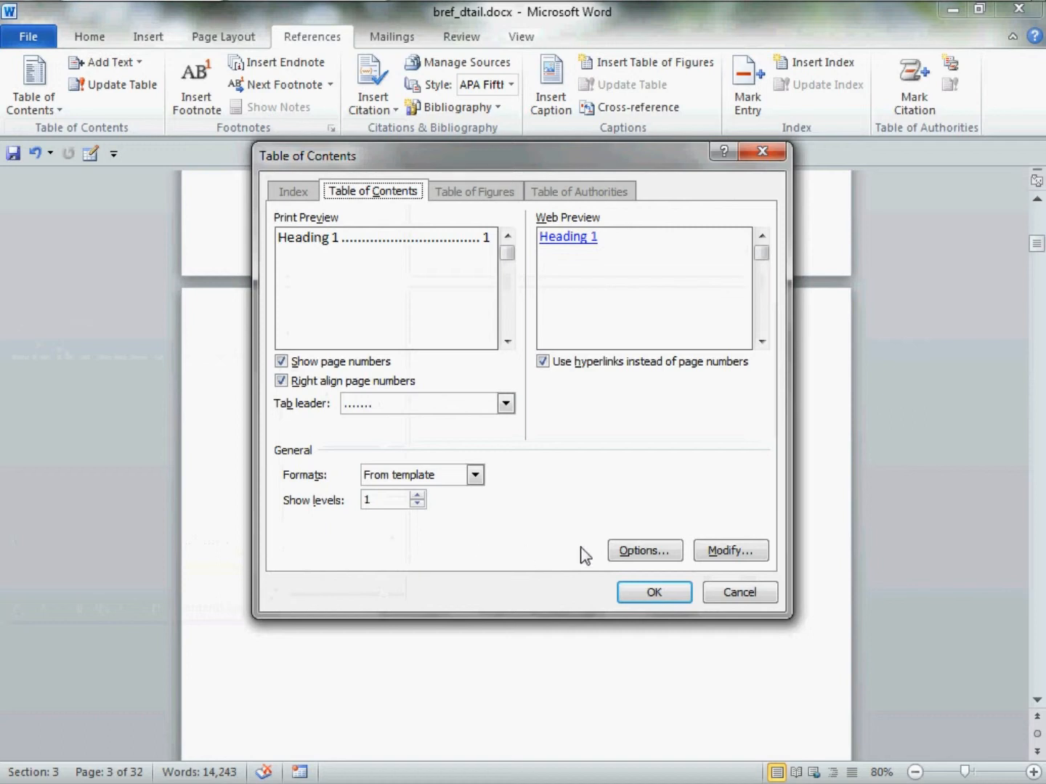
pyautogui.click(673, 552)
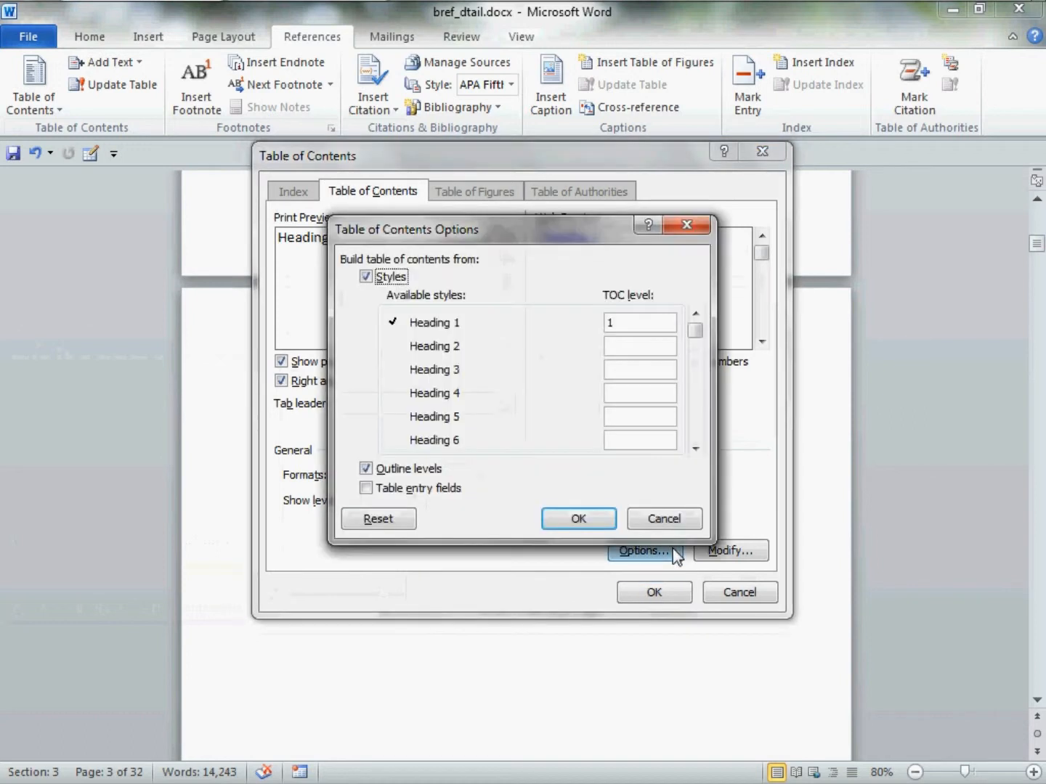
pyautogui.click(366, 277)
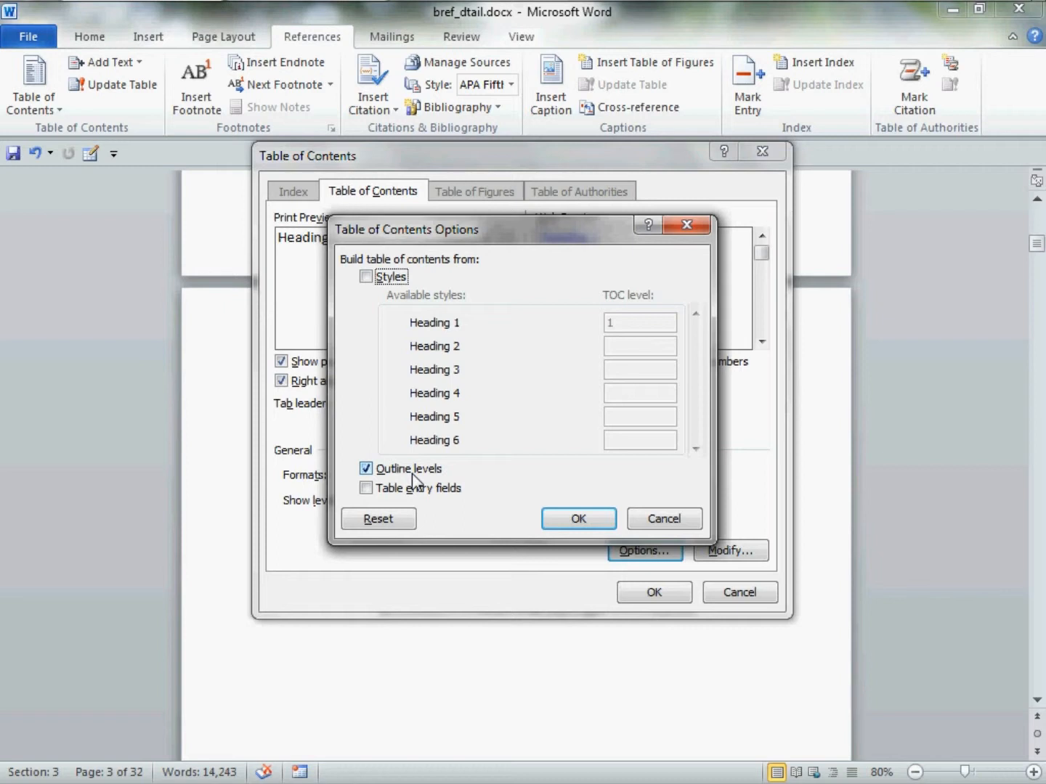
pyautogui.click(592, 518)
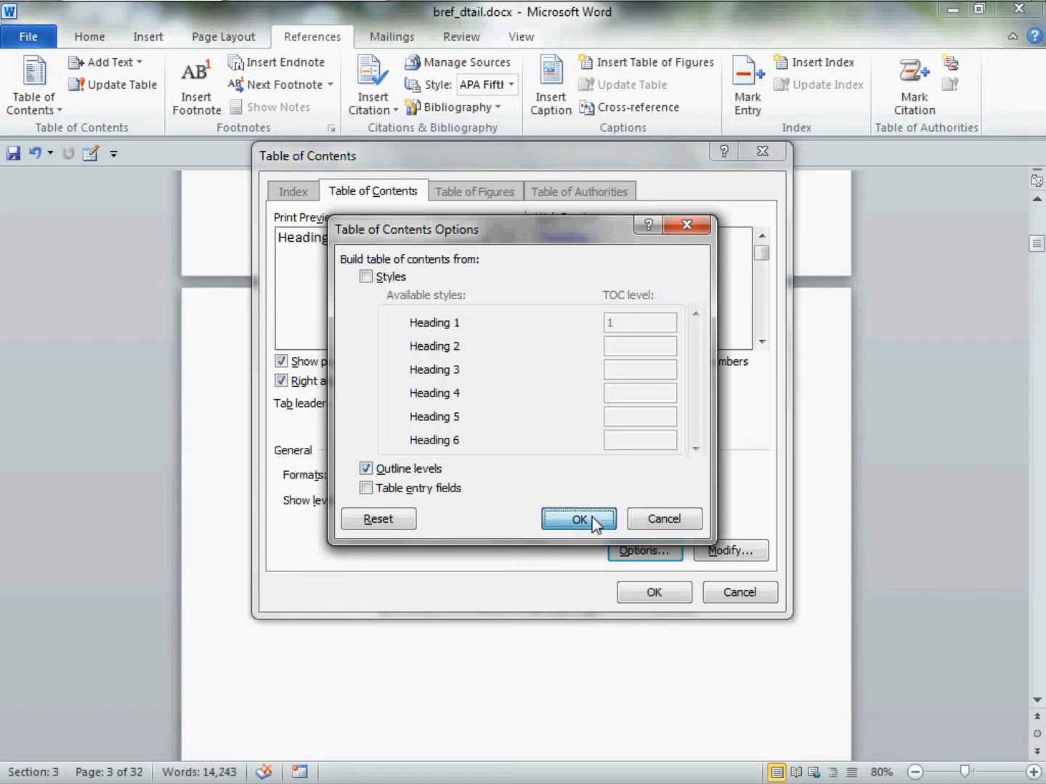
# Turn off hyperlinks instead of page numbers, show 4 levels, and insert the detailed table of contents without replacing the brief one
pyautogui.click(543, 361)
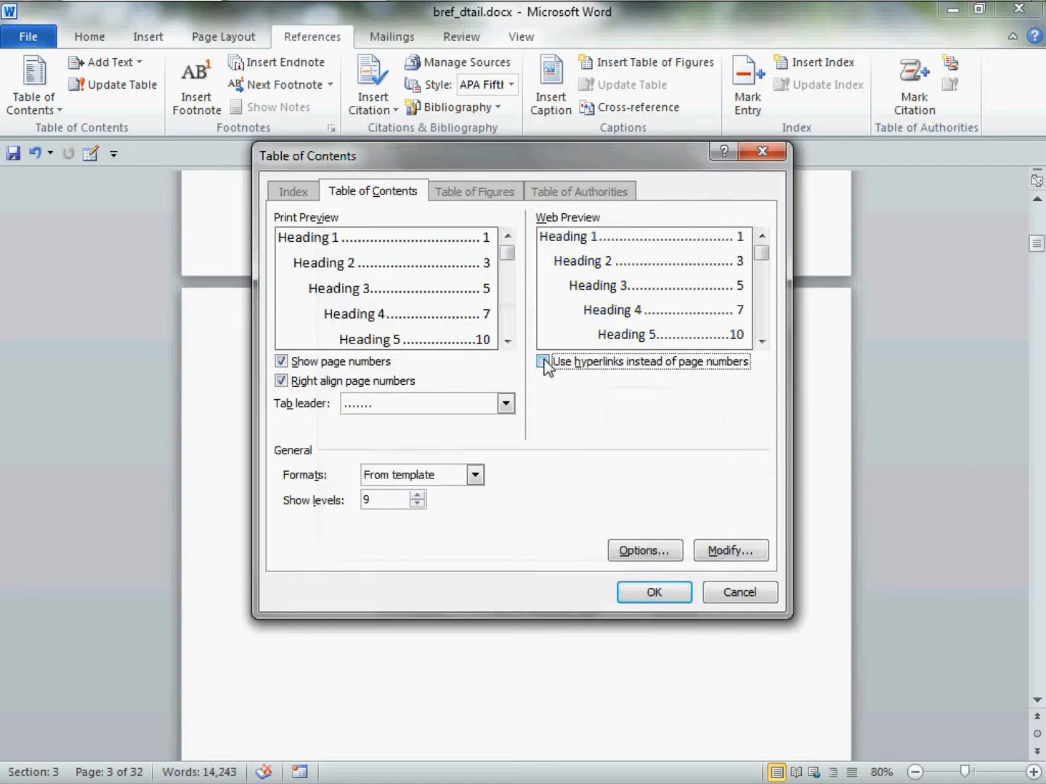
pyautogui.click(389, 506)
pyautogui.moveTo(390, 511); pyautogui.dragTo(276, 479)
pyautogui.write('4')
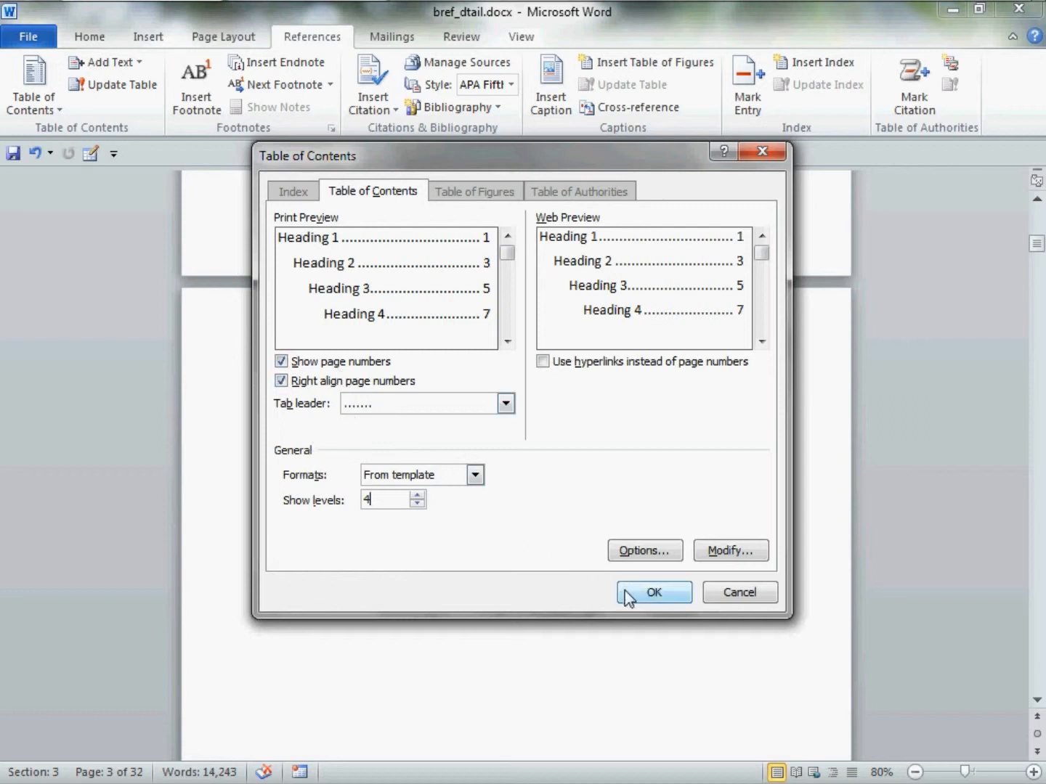
pyautogui.click(678, 599)
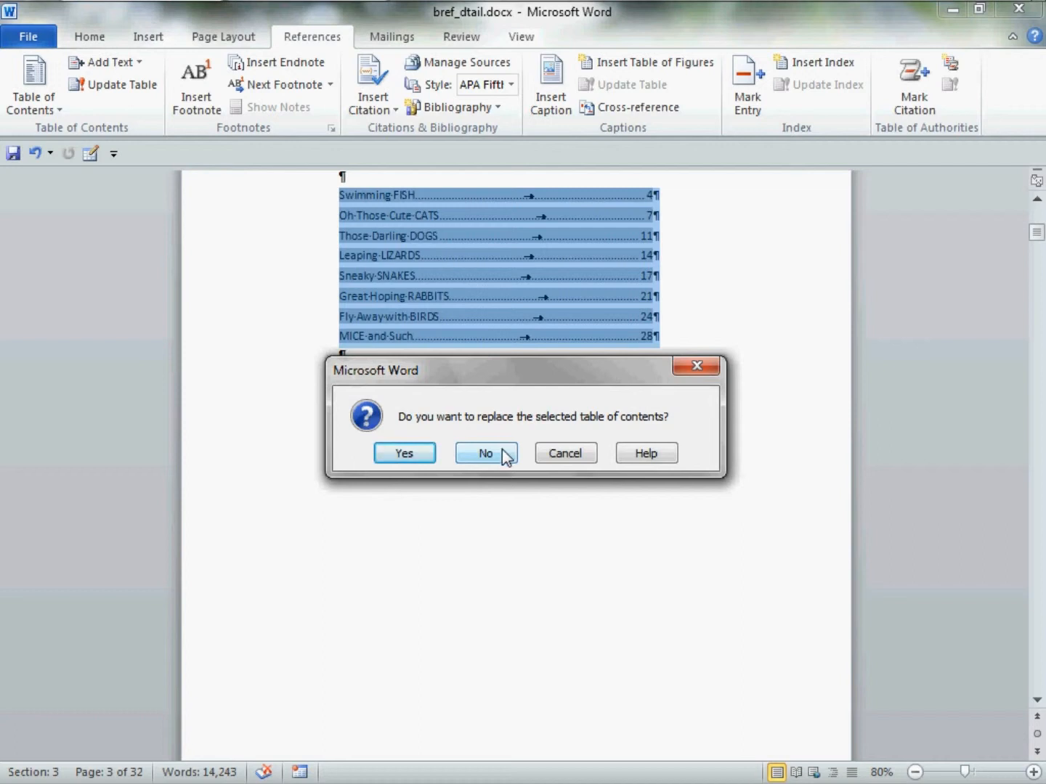
pyautogui.click(502, 449)
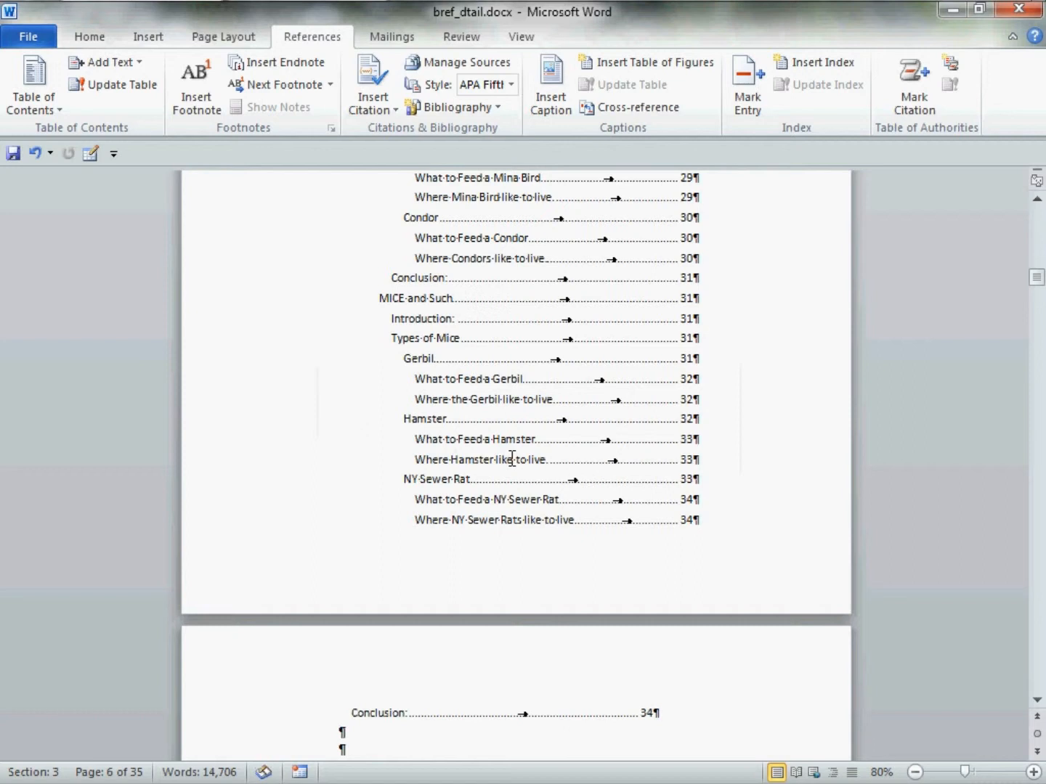
pyautogui.scroll(15, 512, 455)
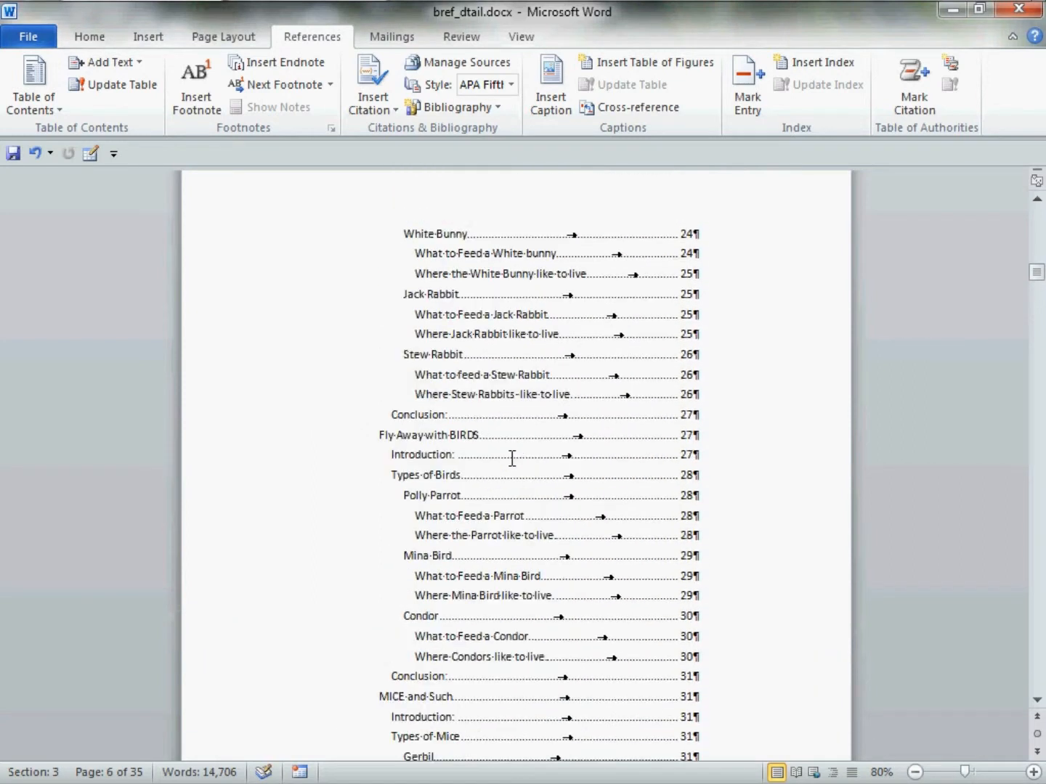
pyautogui.scroll(15, 512, 454)
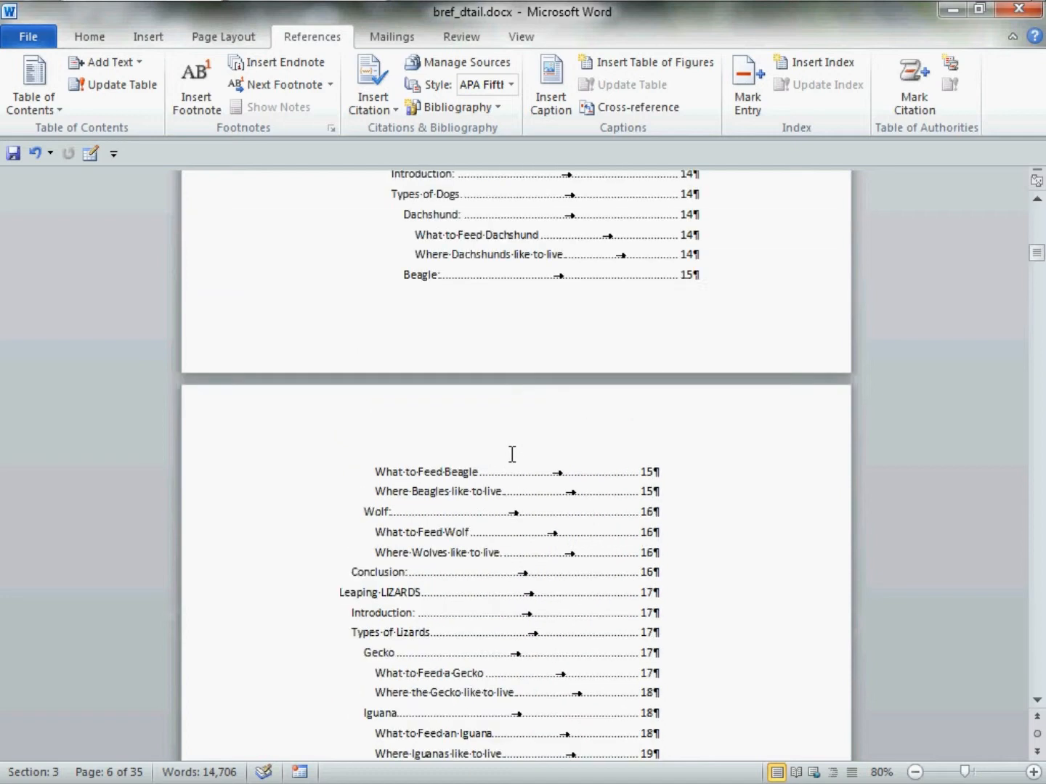
pyautogui.scroll(10, 512, 453)
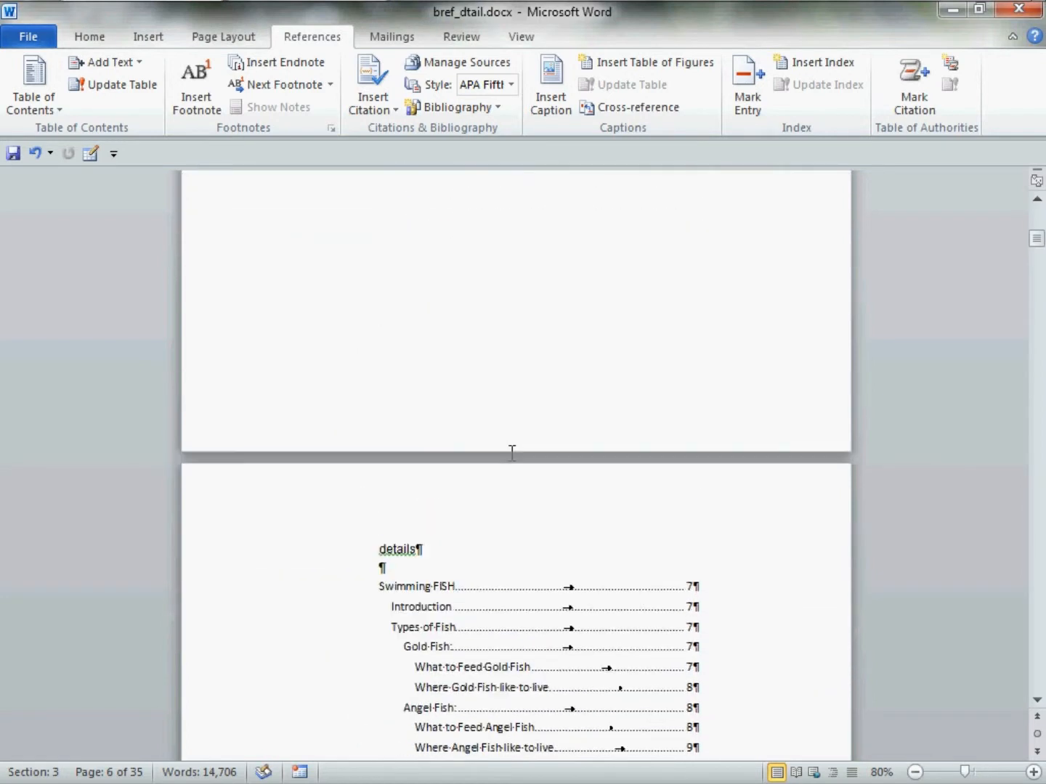
pyautogui.scroll(-5, 514, 456)
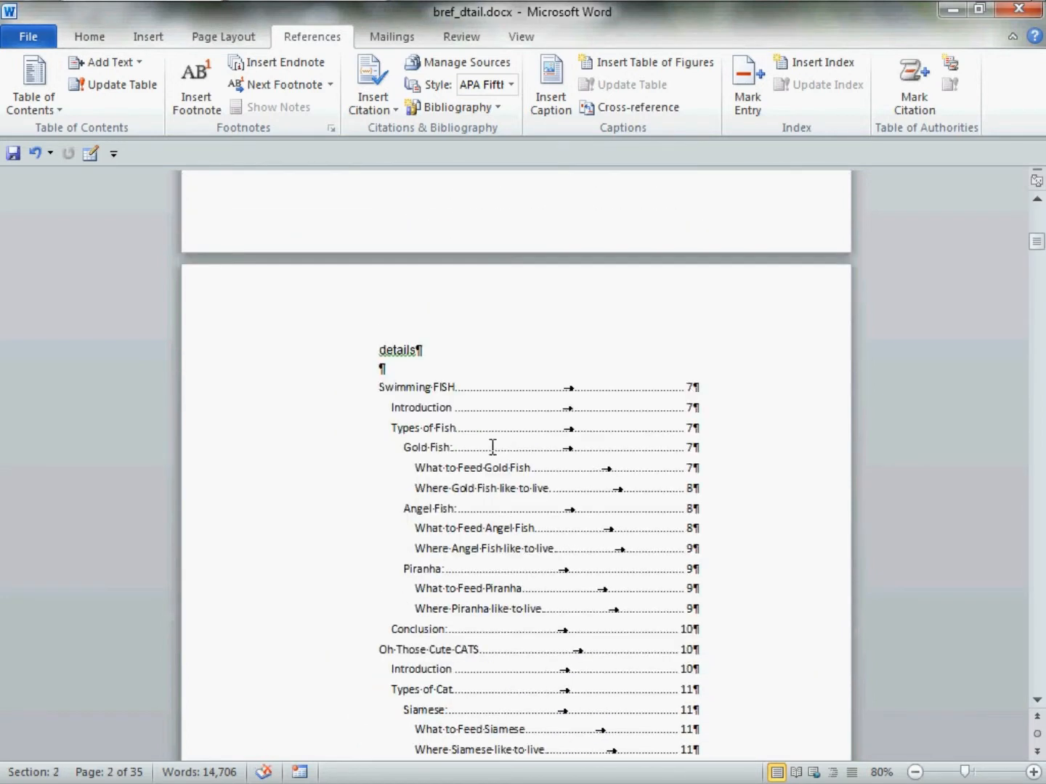
# Examine the entries and heading levels in the brief and details tables of contents, comparing their level-one formatting
pyautogui.click(462, 410)
pyautogui.scroll(-5, 461, 410)
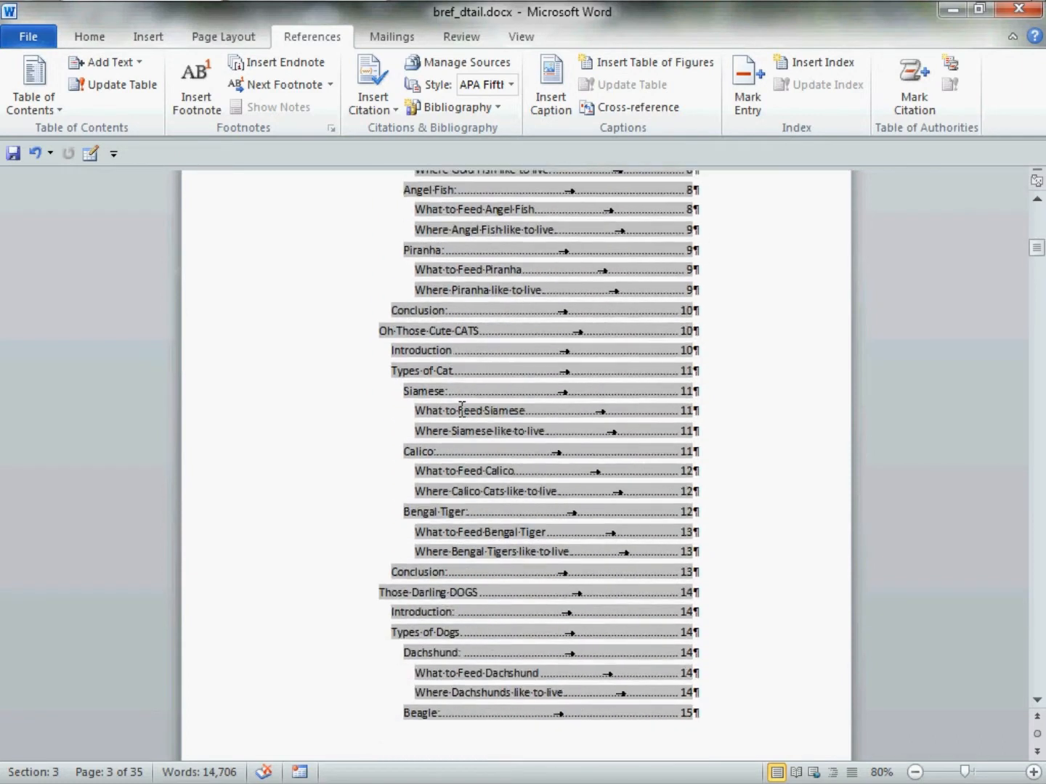
pyautogui.scroll(5, 462, 410)
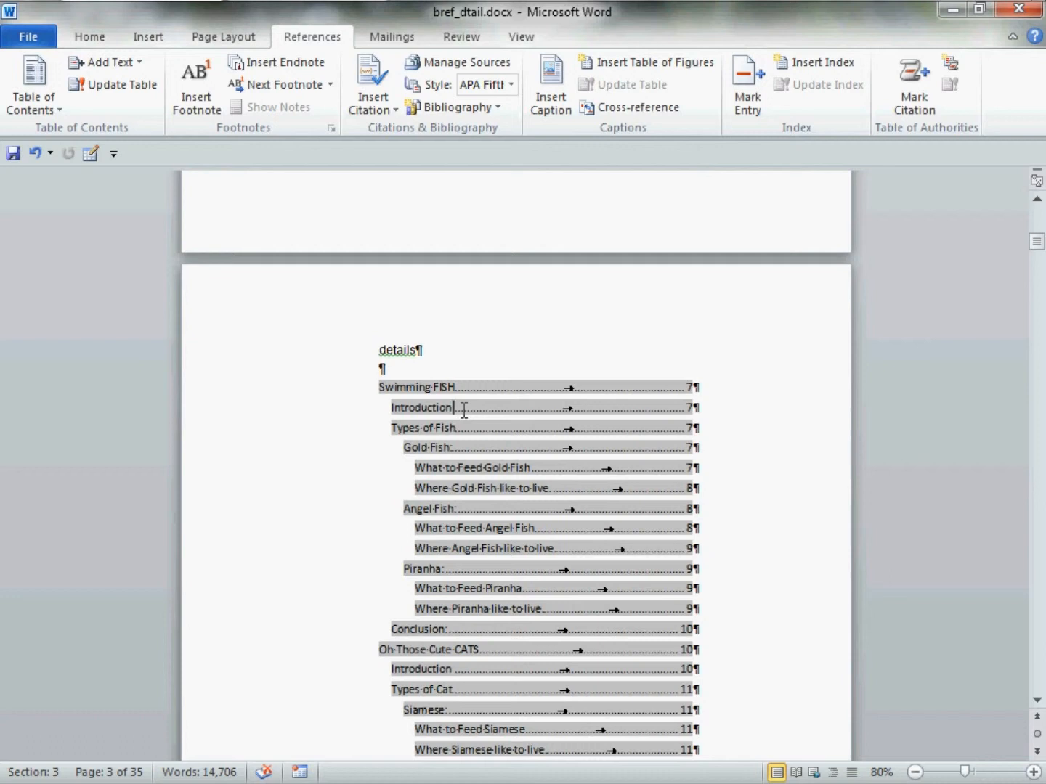
pyautogui.scroll(12, 463, 410)
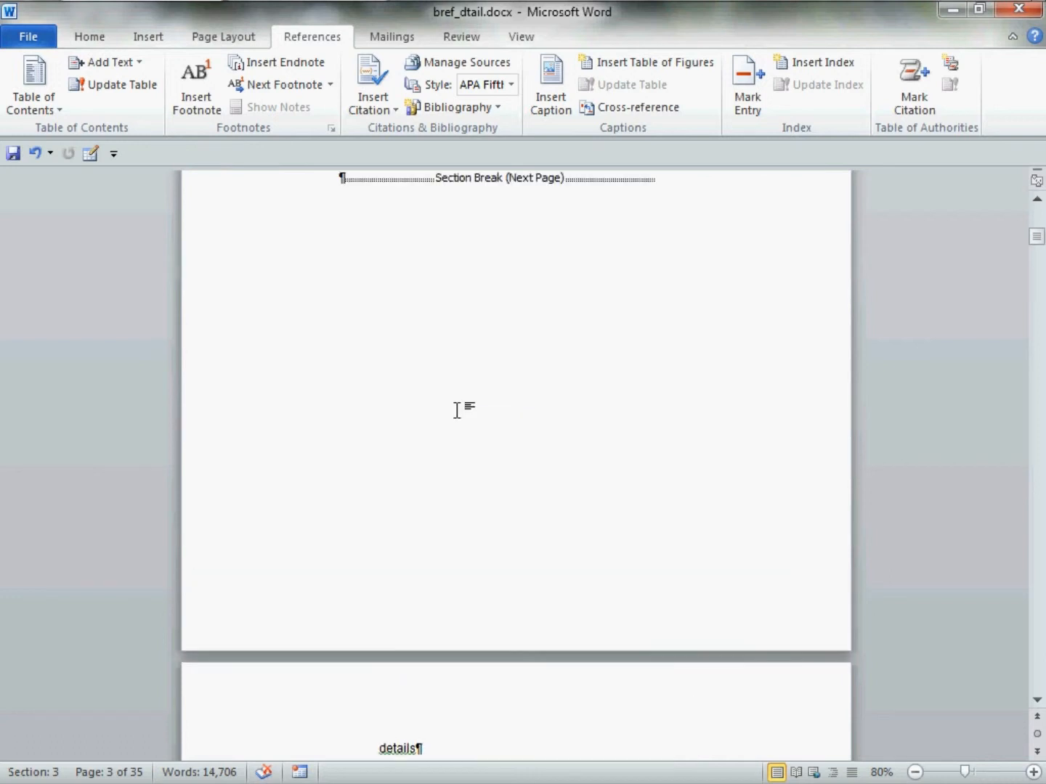
pyautogui.scroll(1, 463, 409)
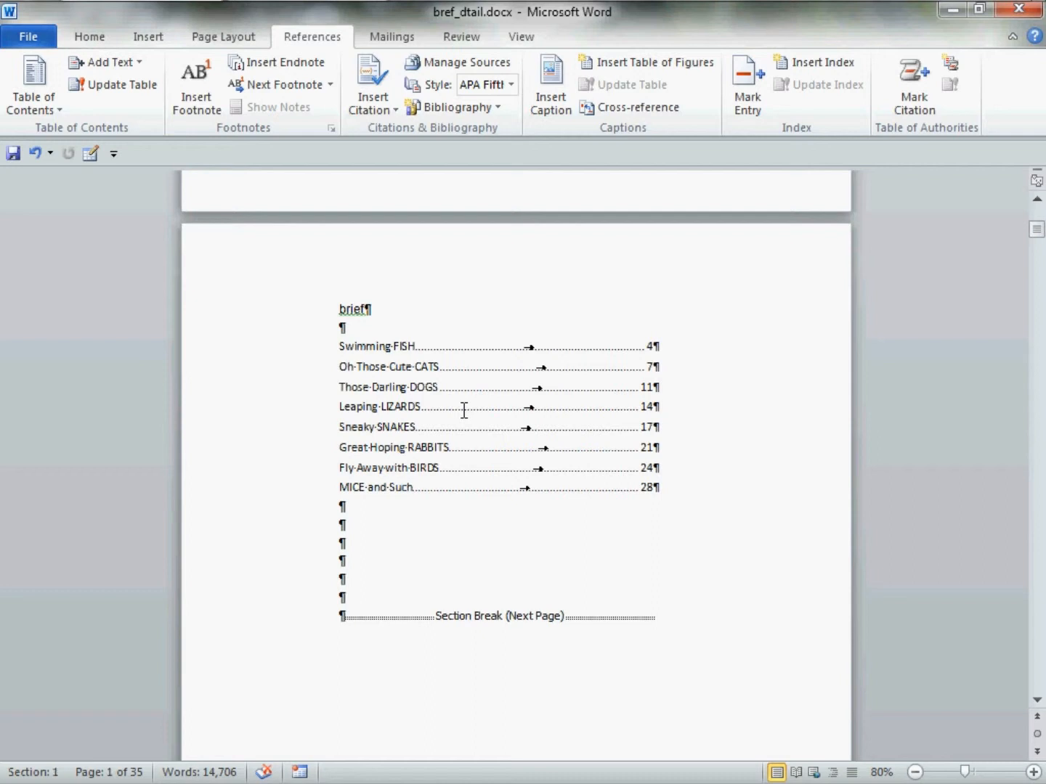
pyautogui.scroll(-2, 464, 410)
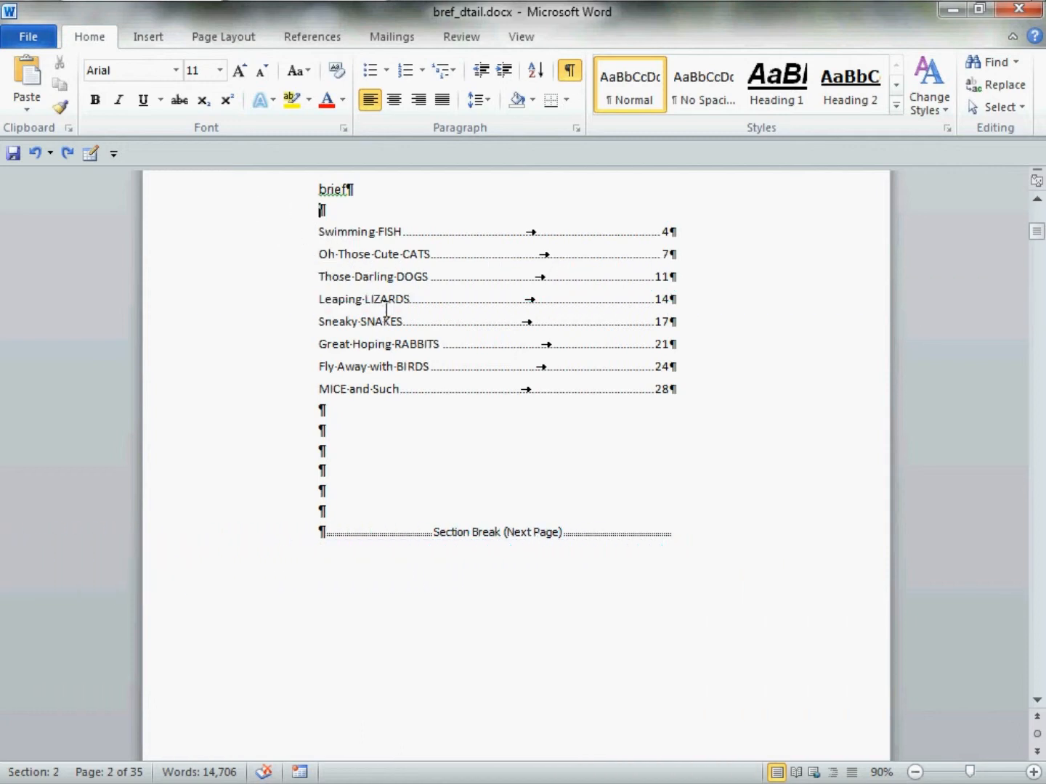
pyautogui.scroll(1, 388, 310)
pyautogui.scroll(1, 387, 310)
pyautogui.scroll(-2, 387, 309)
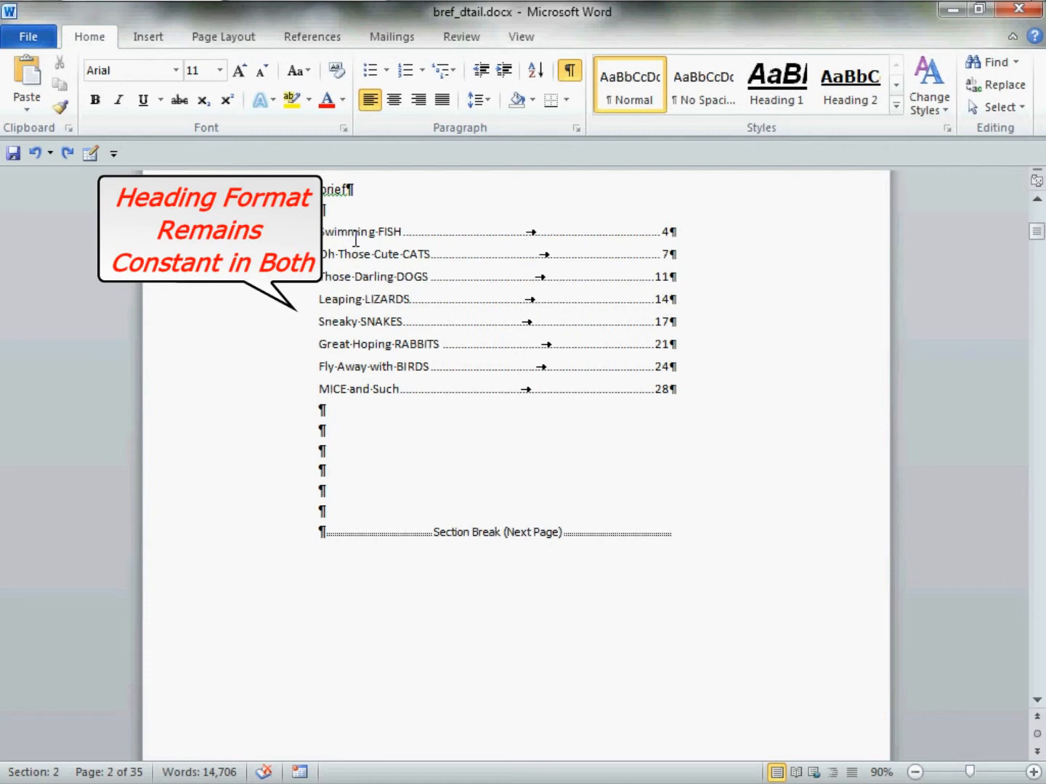
pyautogui.click(334, 239)
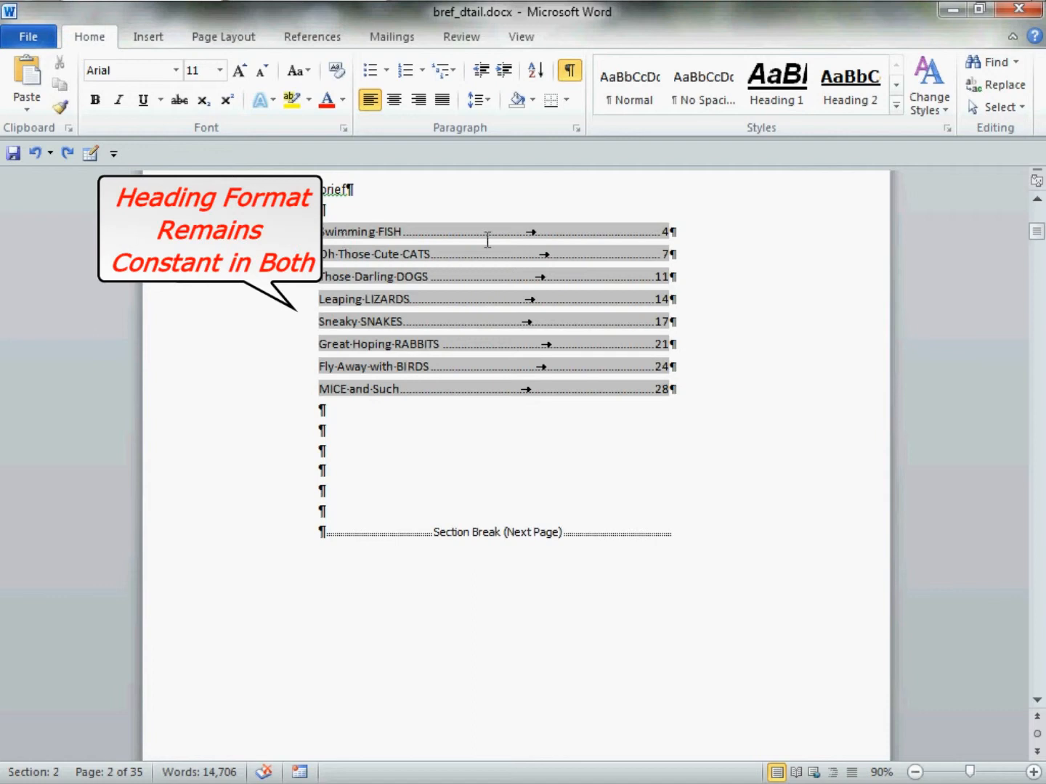
pyautogui.scroll(-15, 497, 353)
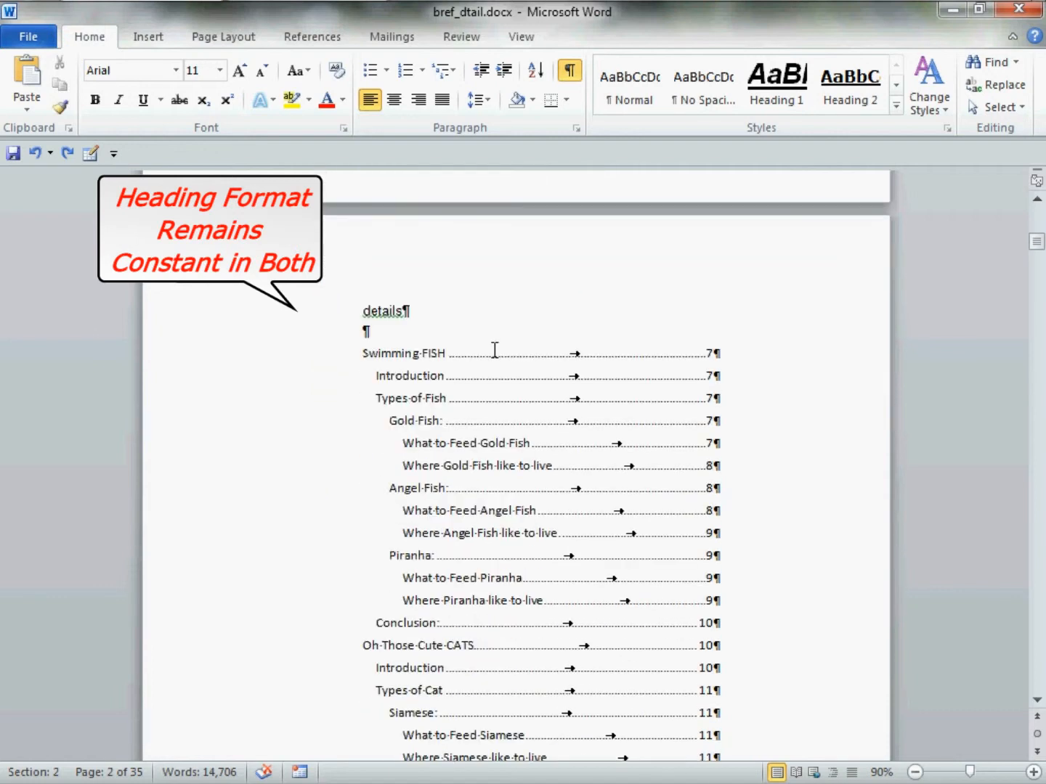
pyautogui.click(431, 364)
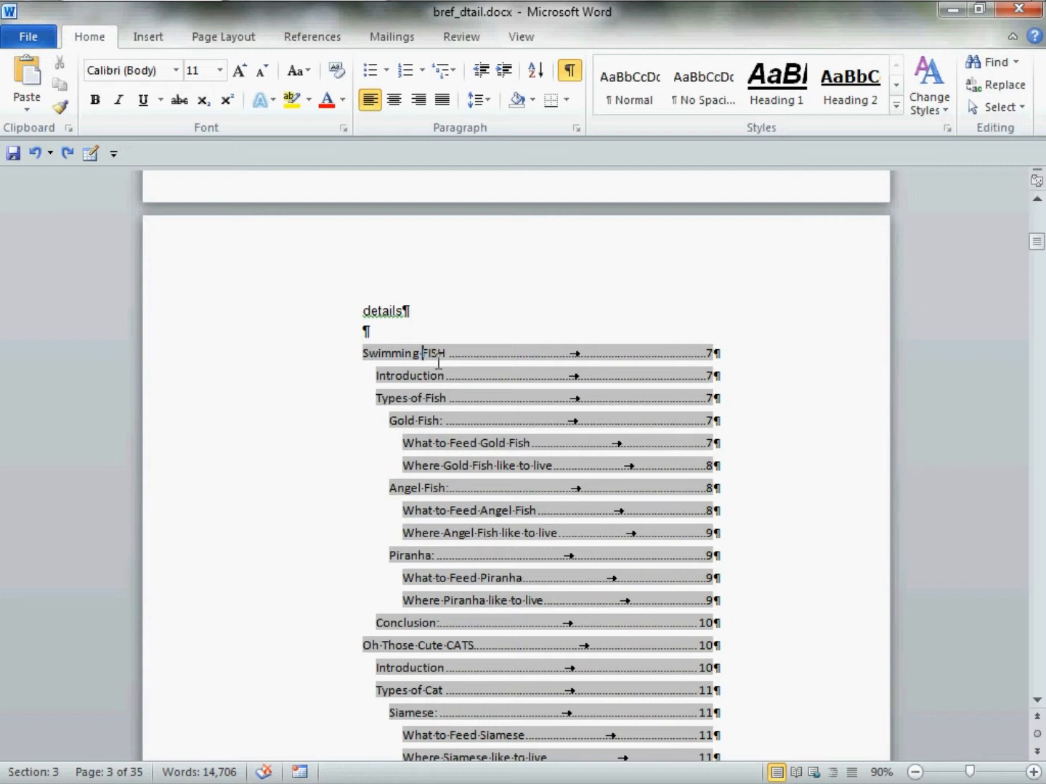
# Format the "Swimming FISH" entry in the brief table of contents as Verdana, 16 pt, bold and italic
pyautogui.scroll(15, 439, 362)
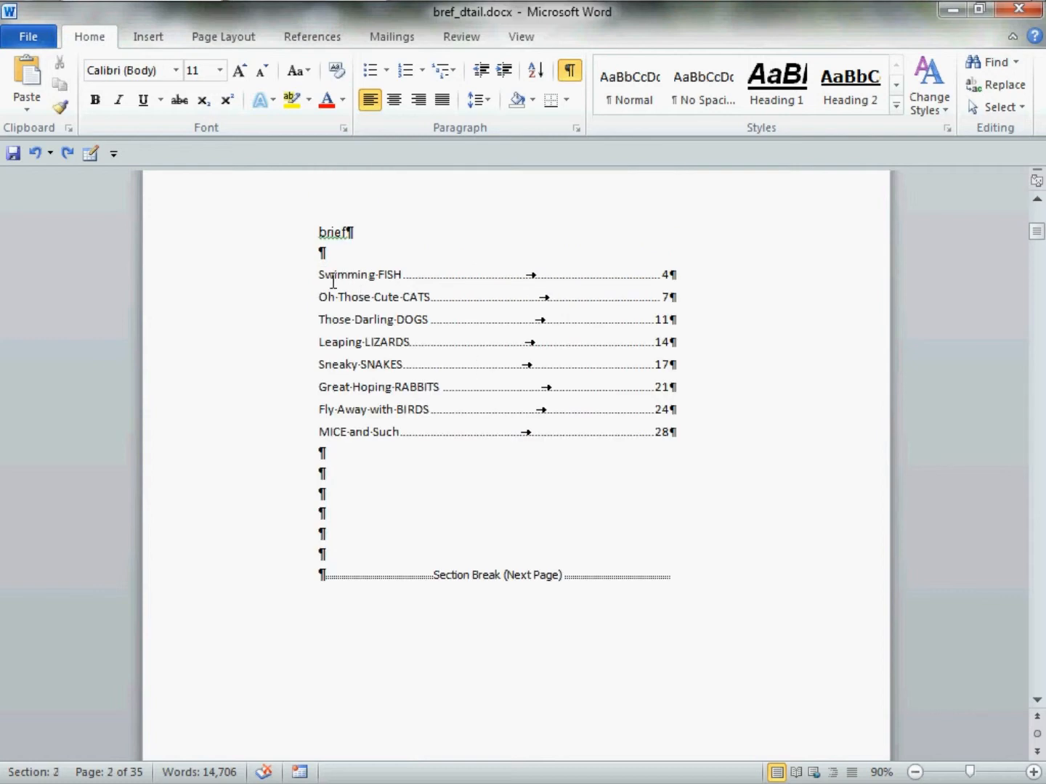
pyautogui.click(333, 282)
pyautogui.moveTo(320, 276); pyautogui.dragTo(690, 285)
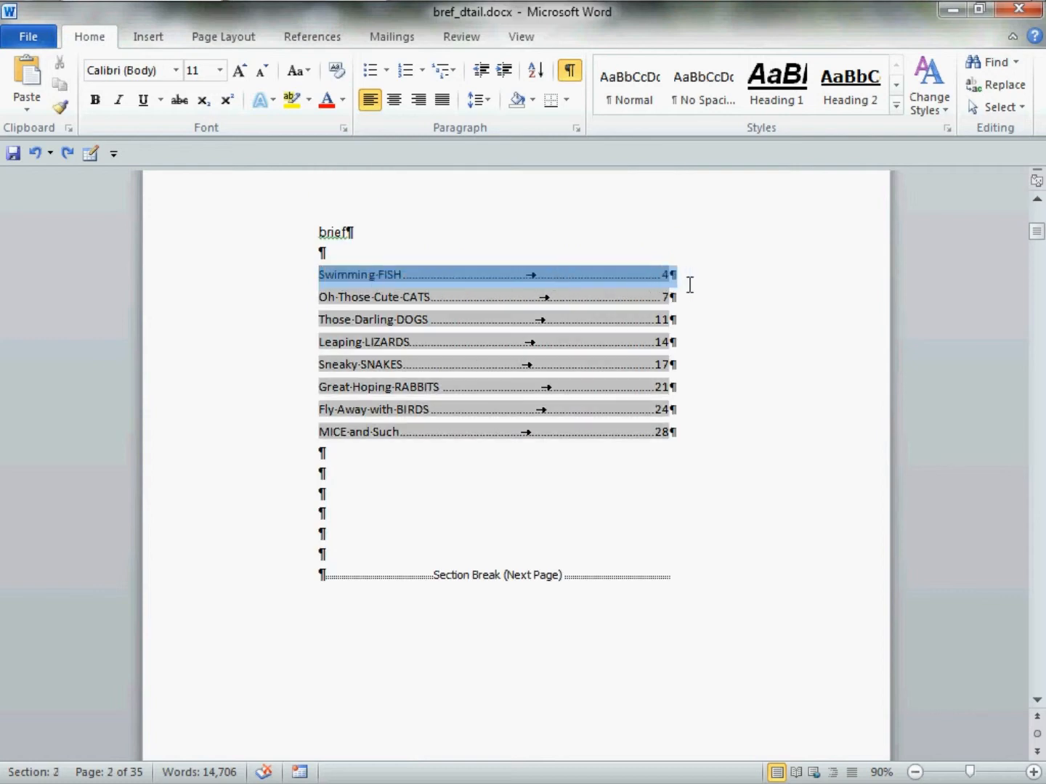
pyautogui.click(735, 221)
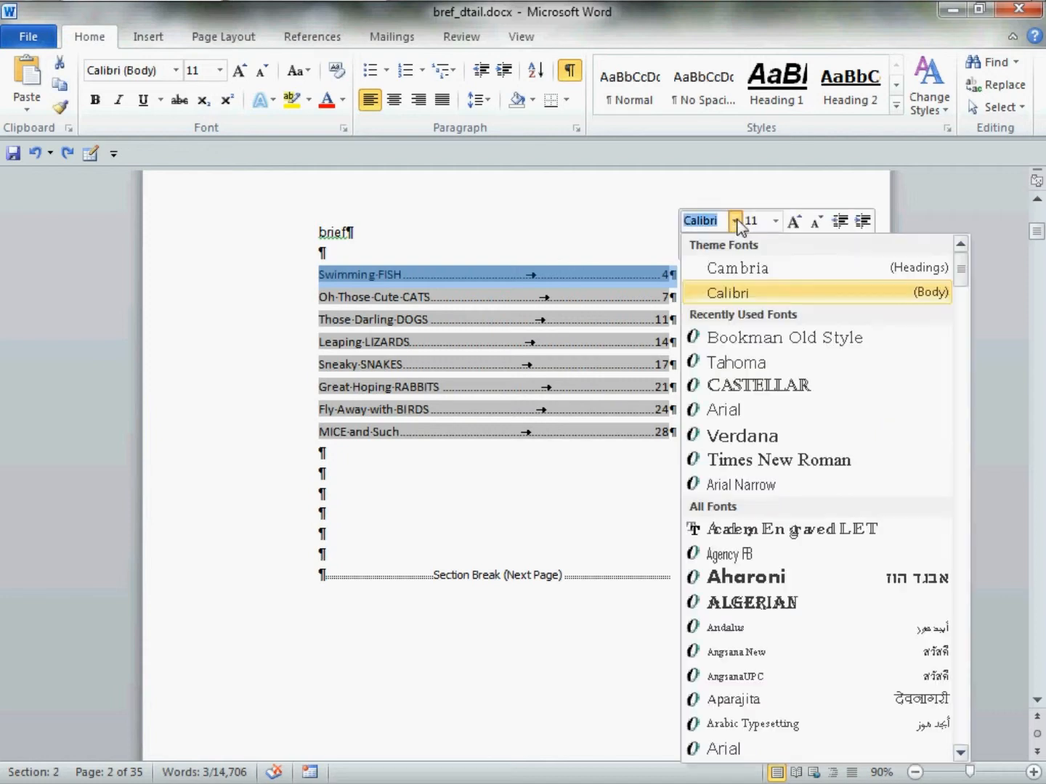
pyautogui.click(768, 435)
pyautogui.click(776, 220)
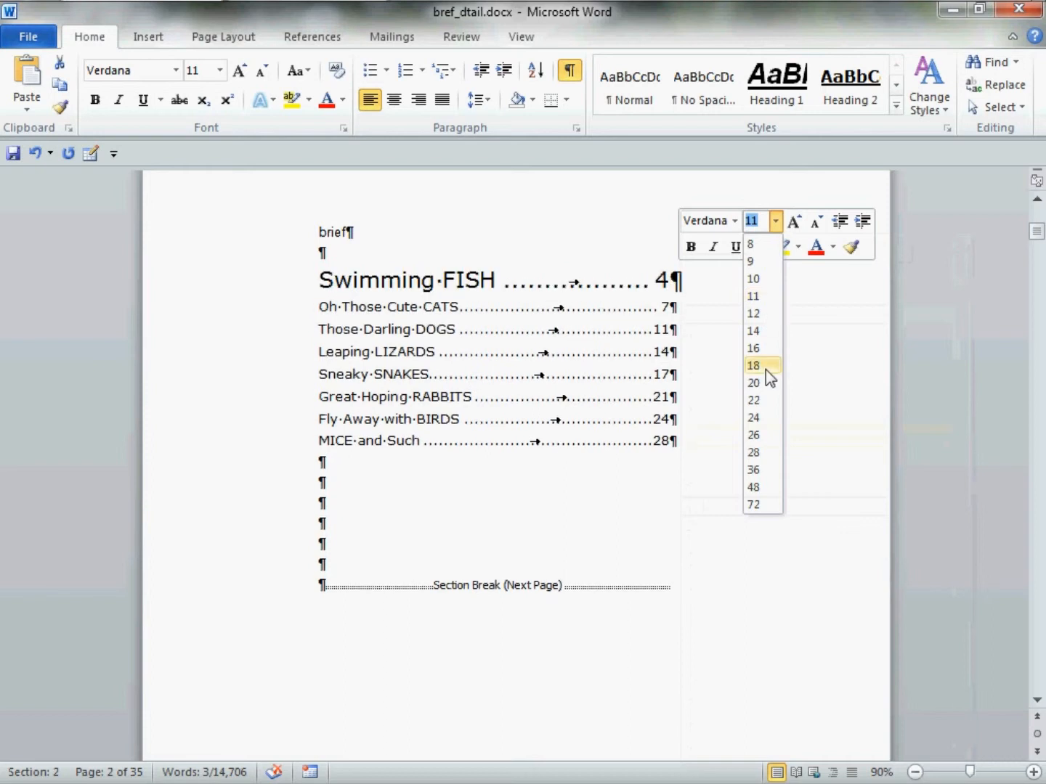
pyautogui.click(754, 349)
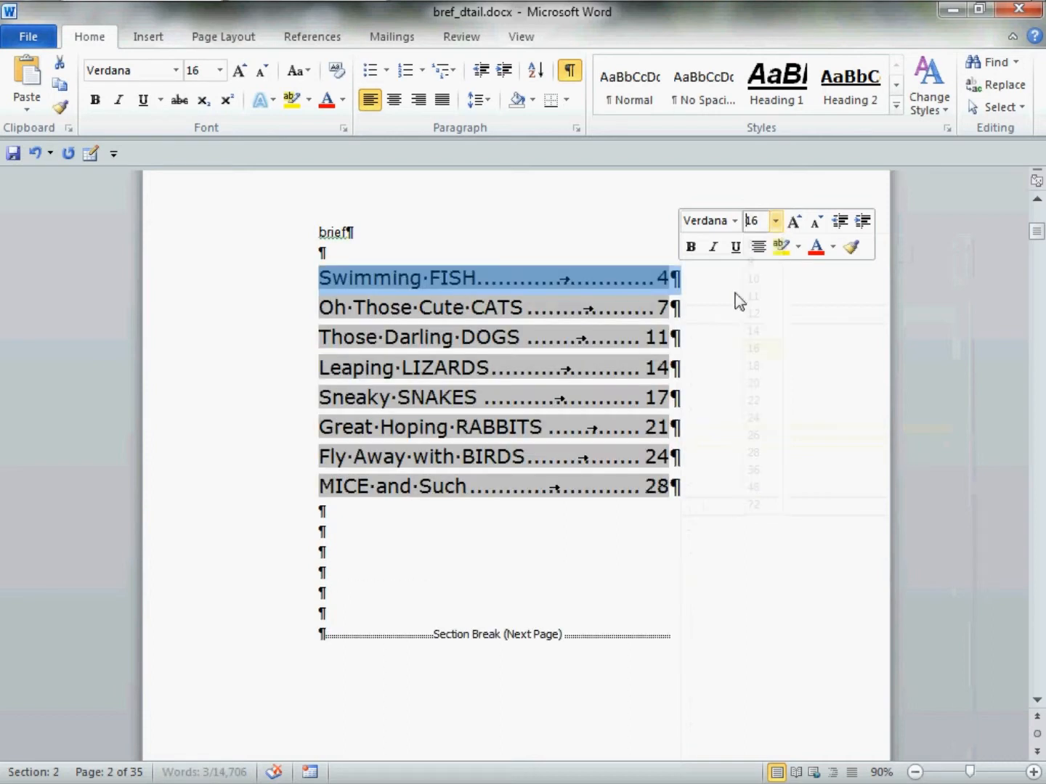
pyautogui.click(690, 248)
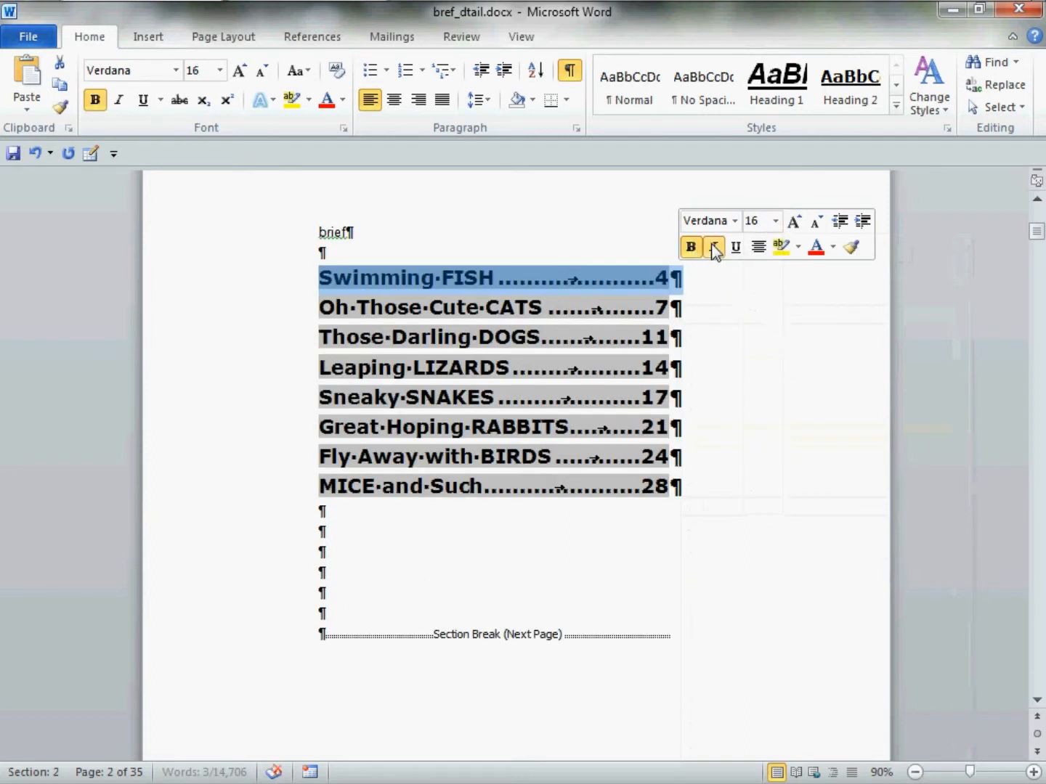
pyautogui.click(713, 248)
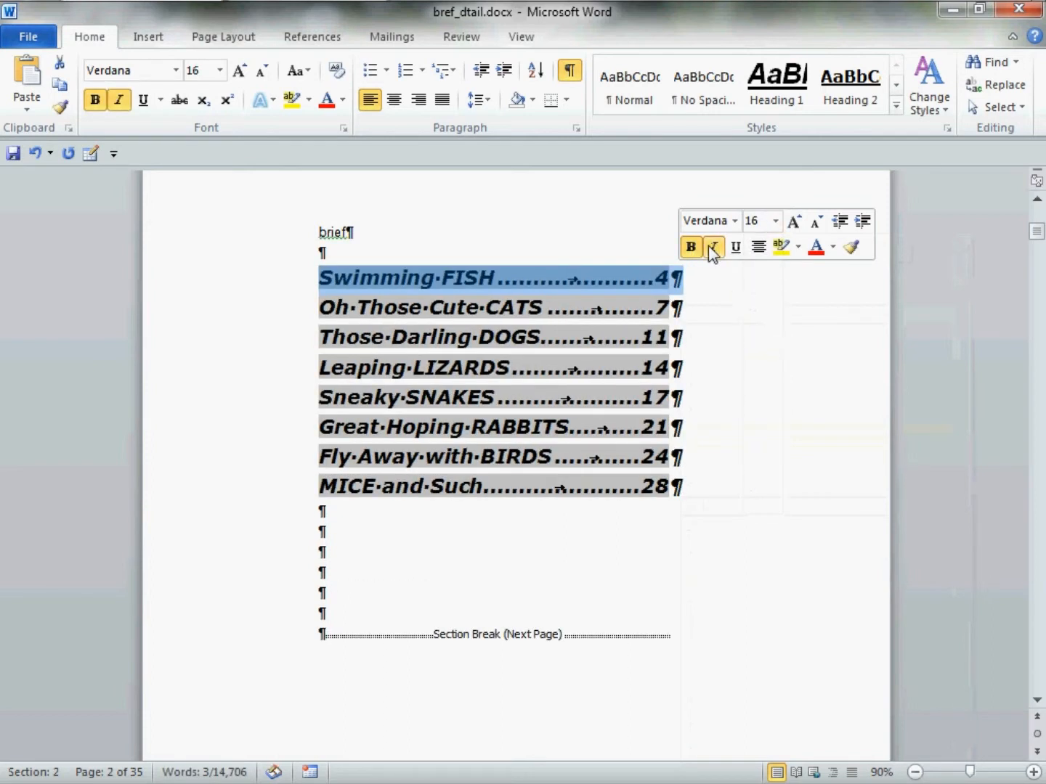
# Set the "Swimming FISH" entry's paragraph spacing to 18 pt before and 0 pt after, keeping single line spacing
pyautogui.rightClick(541, 285)
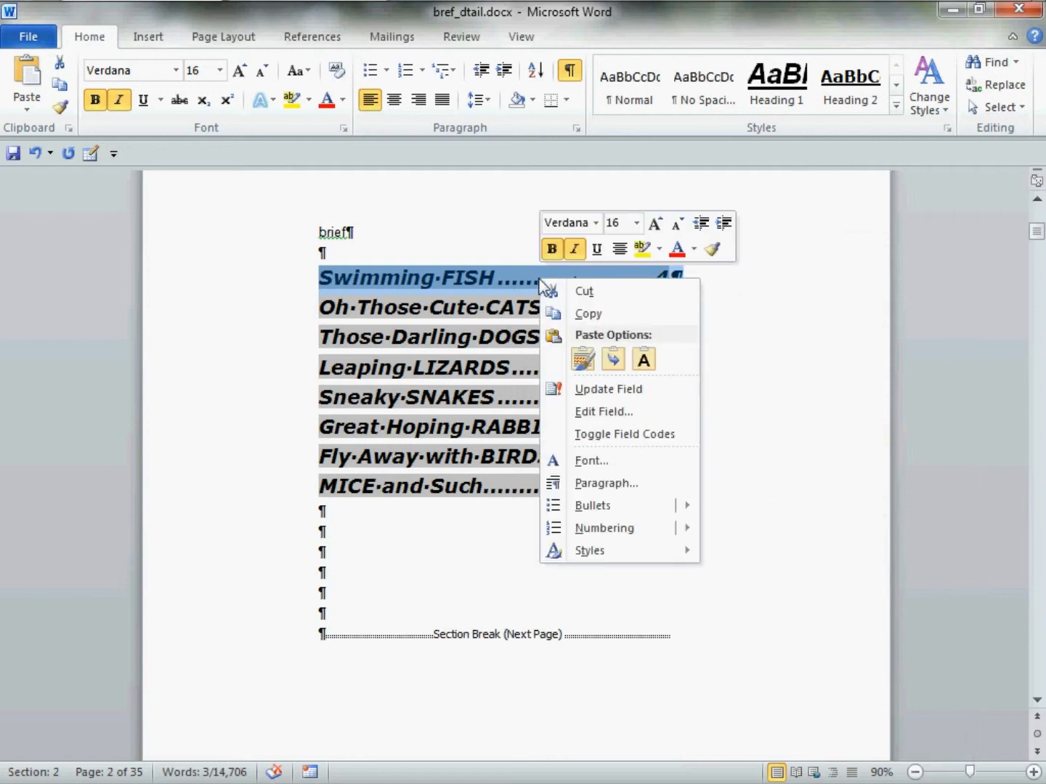
pyautogui.click(653, 483)
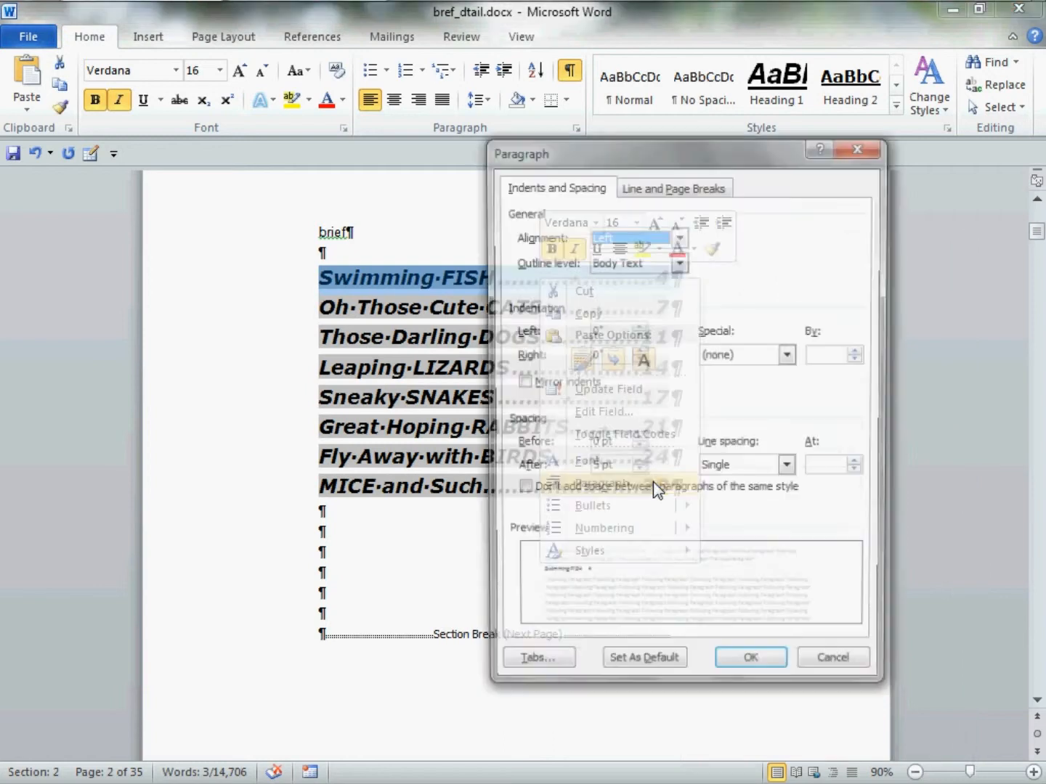
pyautogui.click(743, 466)
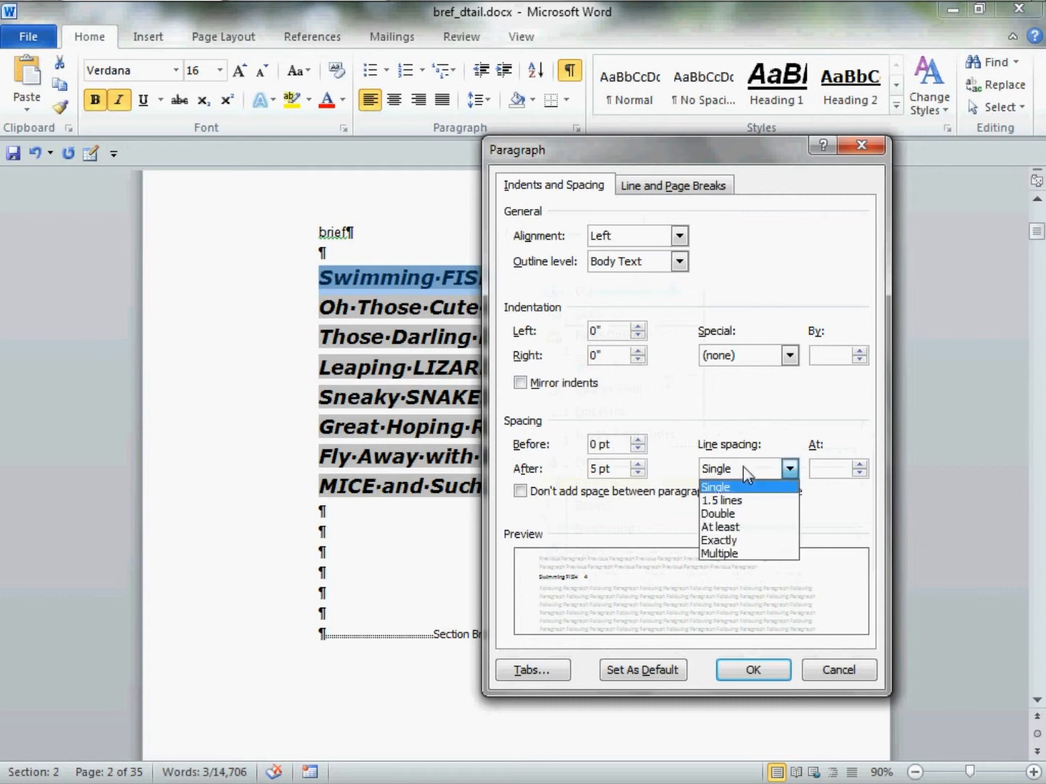
pyautogui.click(733, 464)
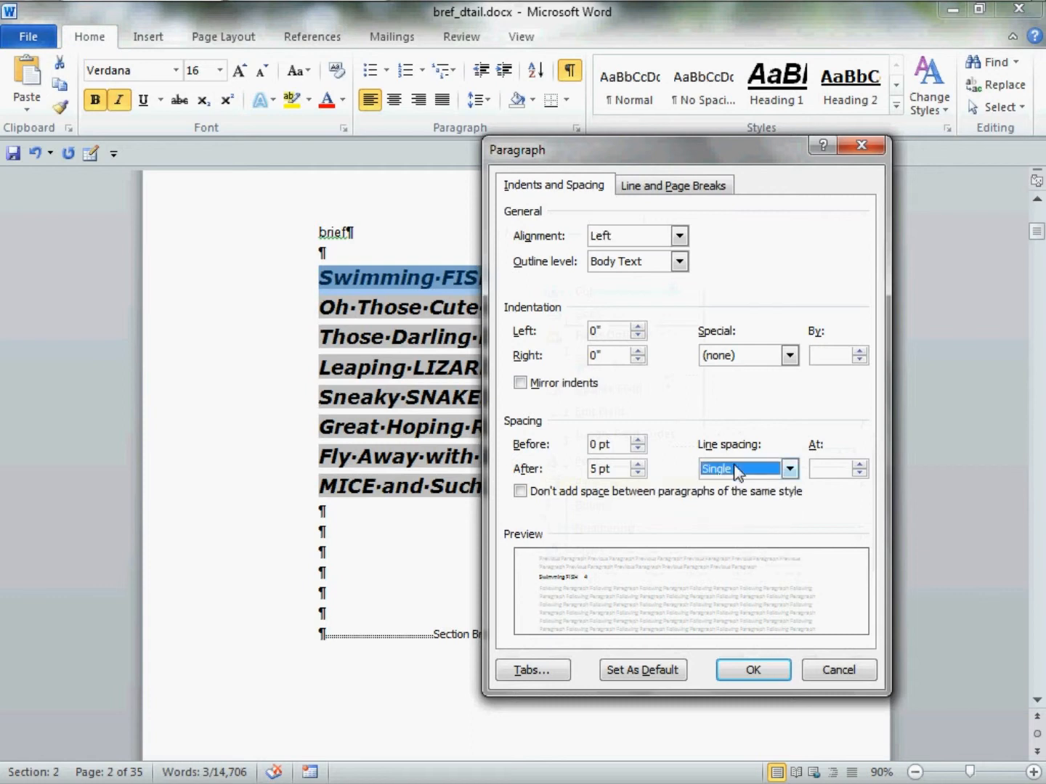
pyautogui.click(637, 473)
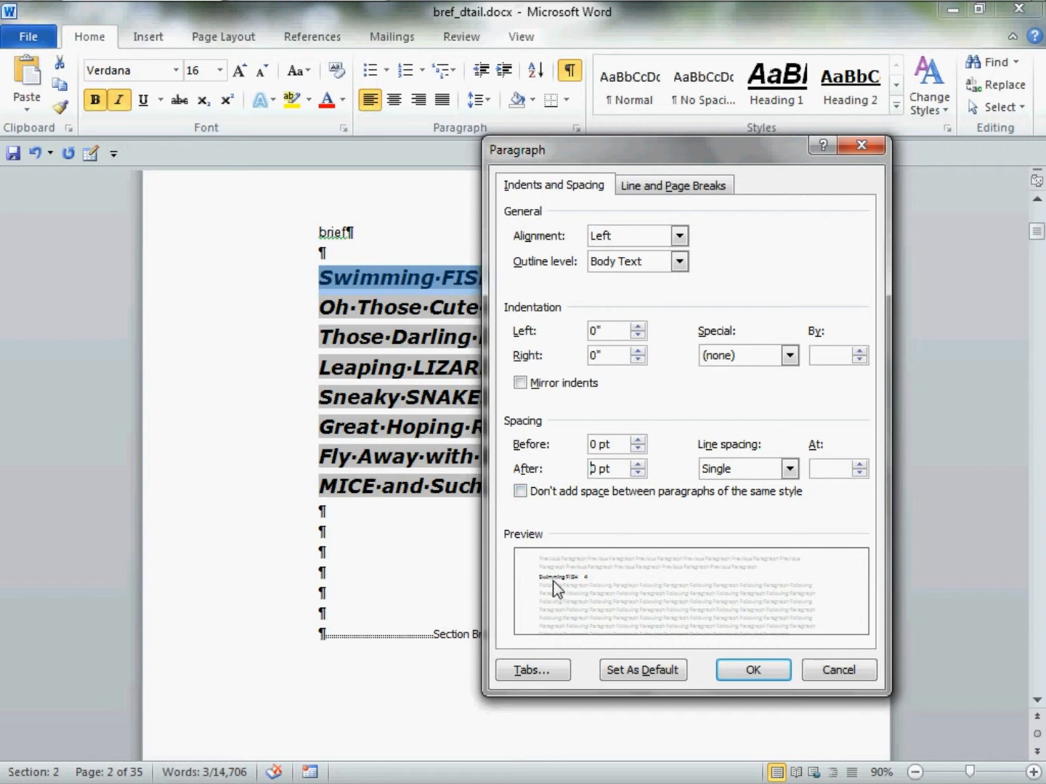
pyautogui.click(638, 441)
pyautogui.click(638, 440)
pyautogui.click(637, 440)
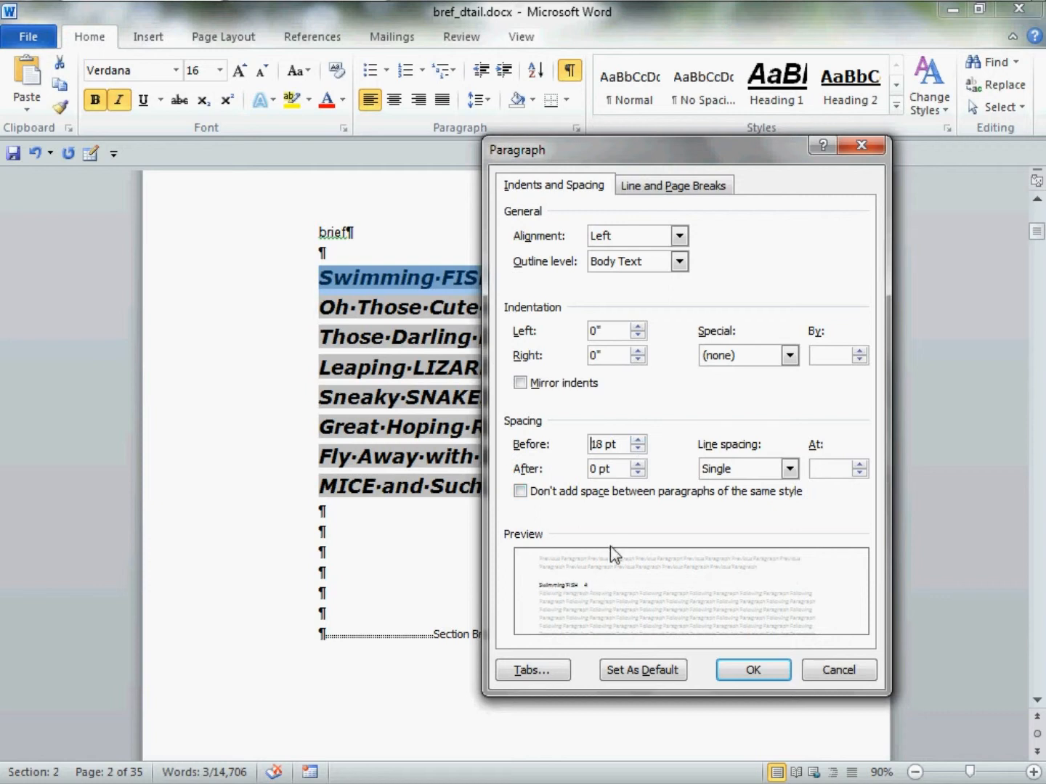
pyautogui.click(730, 667)
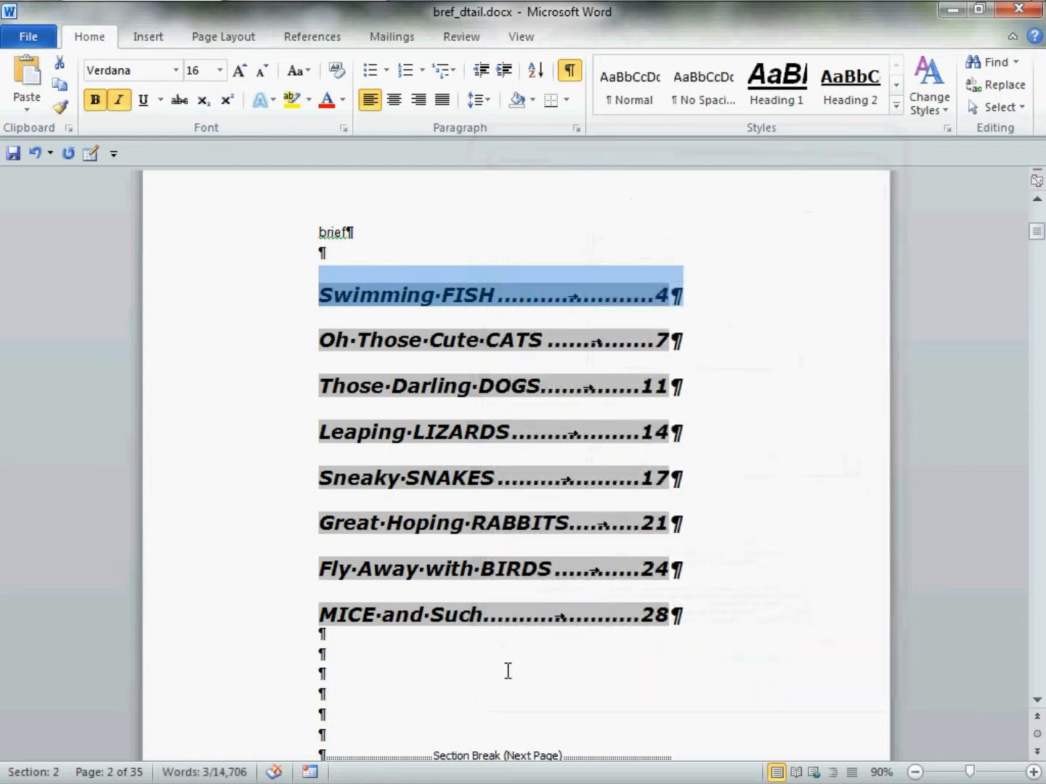
pyautogui.click(481, 683)
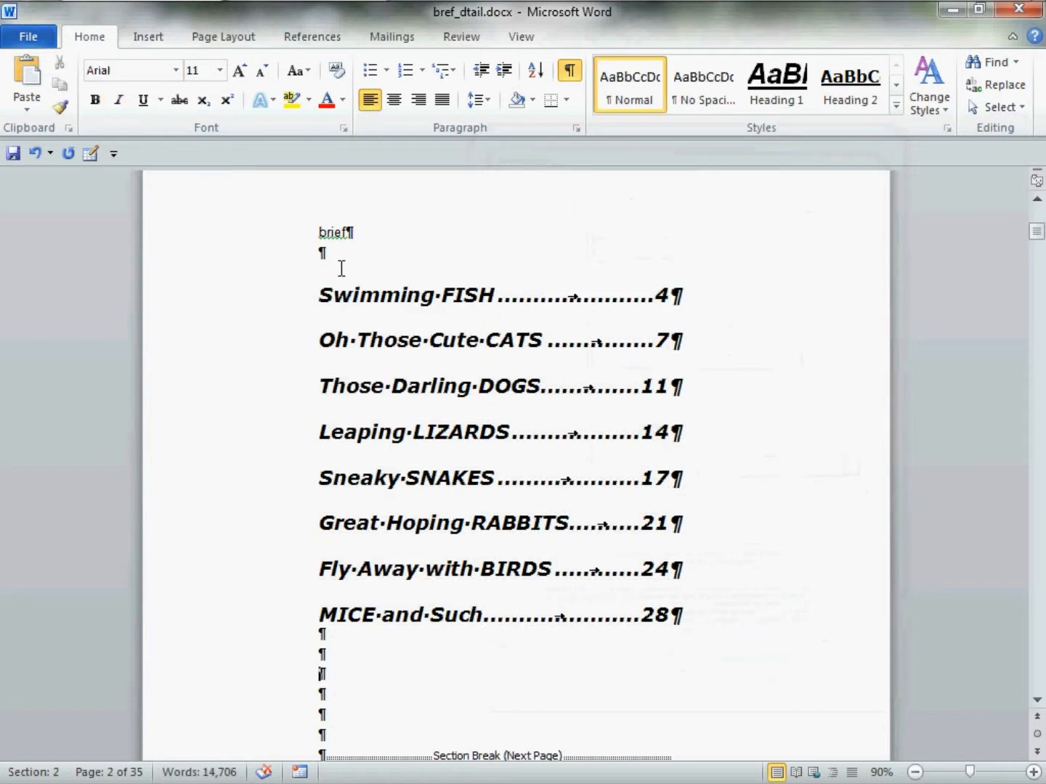
# Compare the level-one entries in the details table of contents with those in the brief one
pyautogui.scroll(-12, 341, 269)
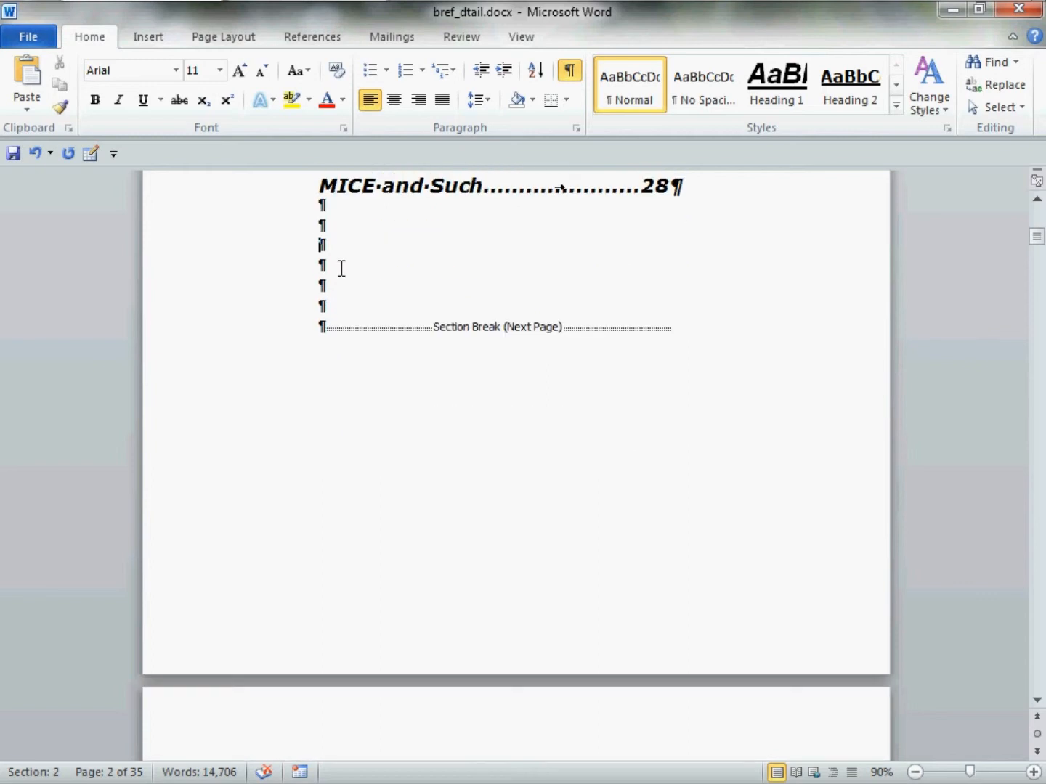
pyautogui.scroll(-4, 341, 268)
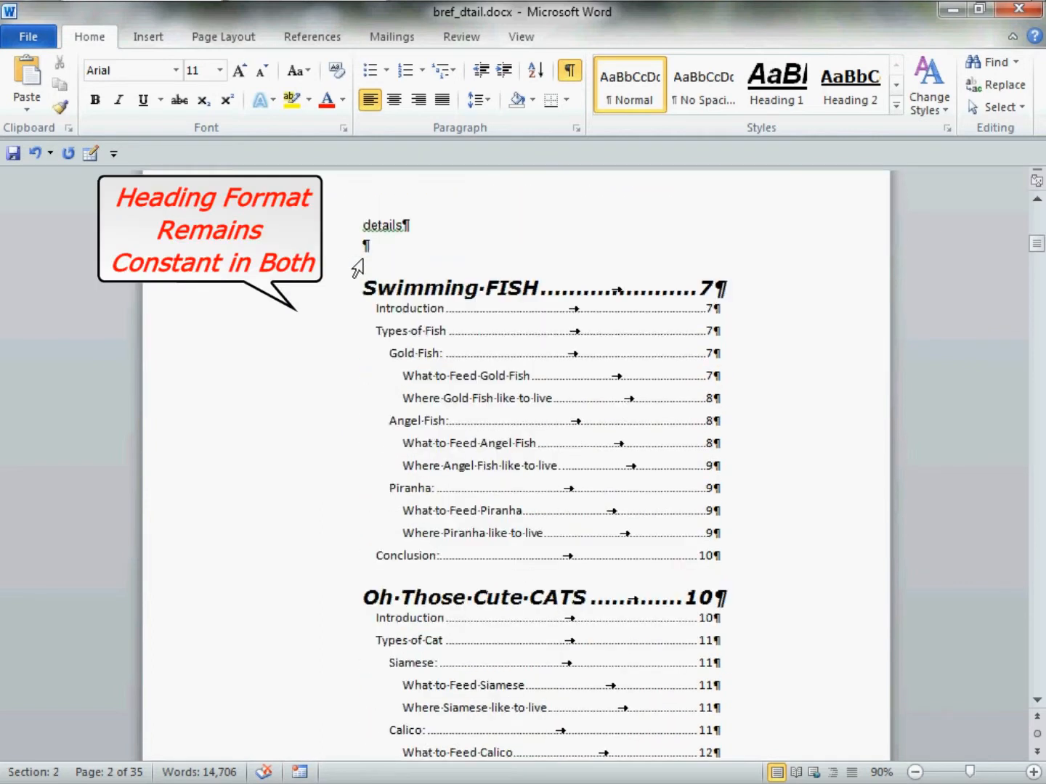
pyautogui.click(431, 290)
pyautogui.click(407, 292)
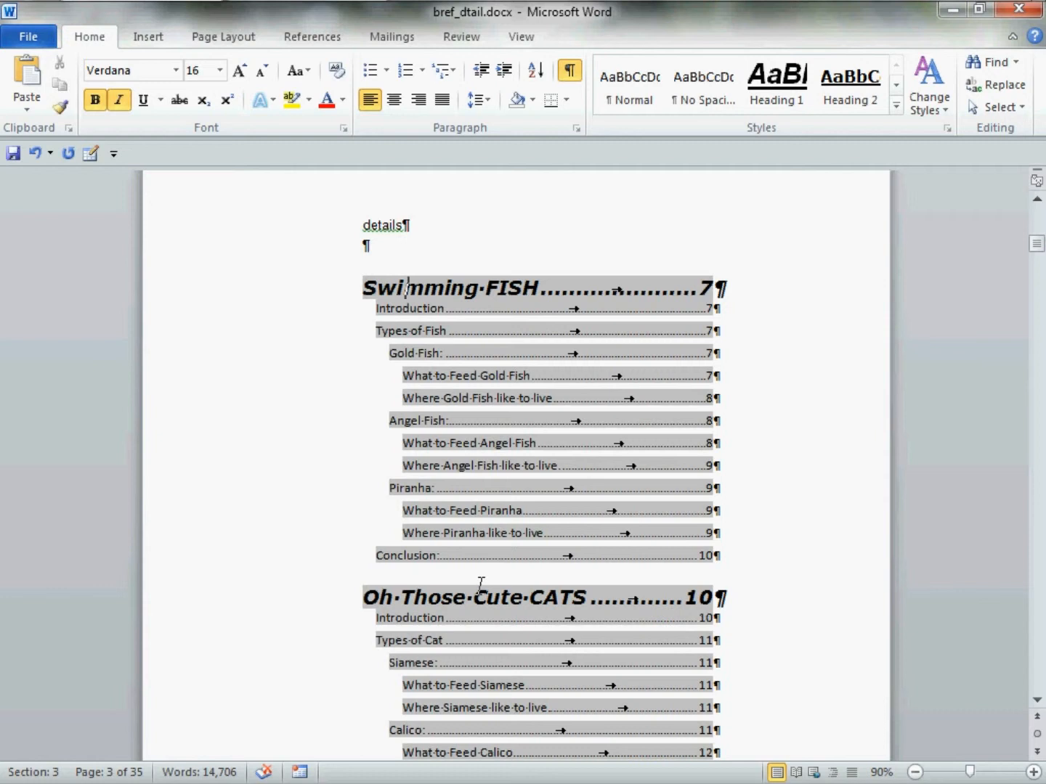
pyautogui.scroll(15, 479, 583)
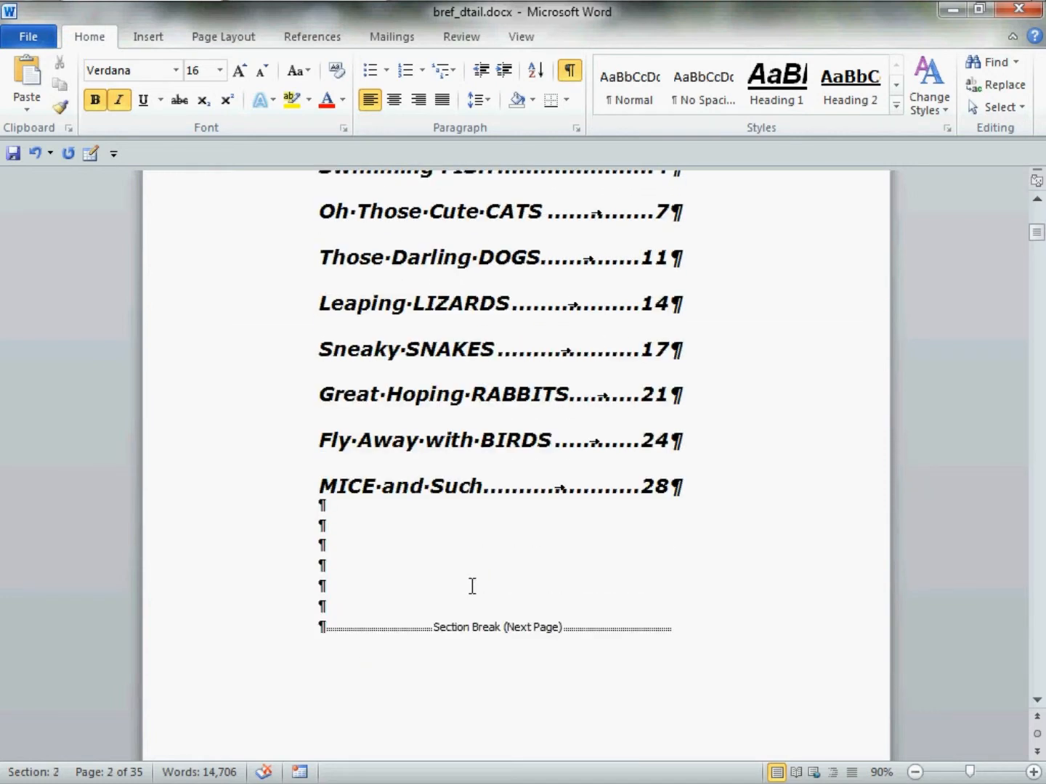
pyautogui.scroll(-15, 472, 585)
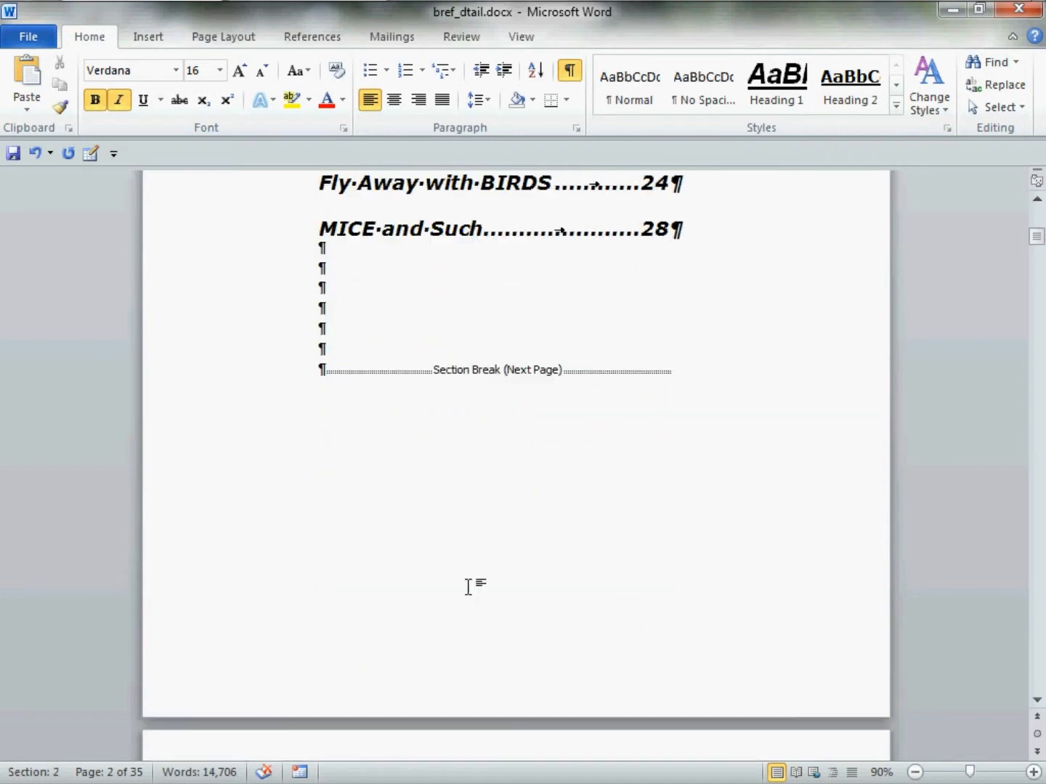
# Format the "Introduction" entry under "Swimming FISH" in the details table of contents as Arial, 14 pt
pyautogui.scroll(-1, 485, 584)
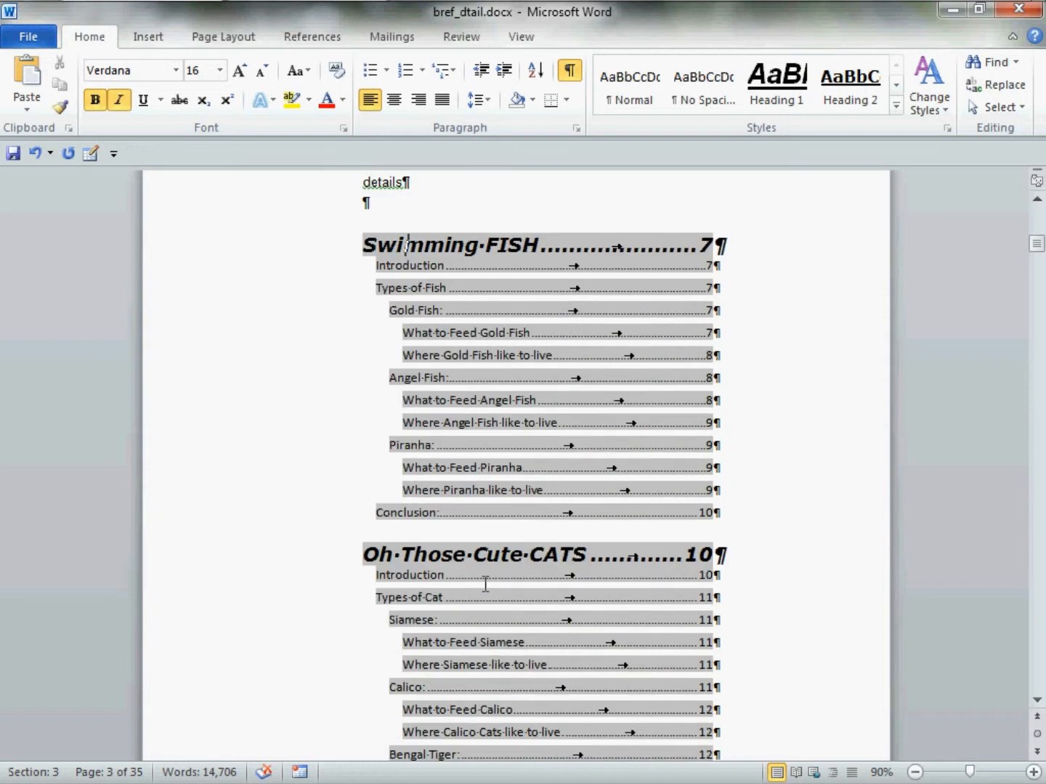
pyautogui.click(384, 273)
pyautogui.moveTo(383, 273); pyautogui.dragTo(731, 271)
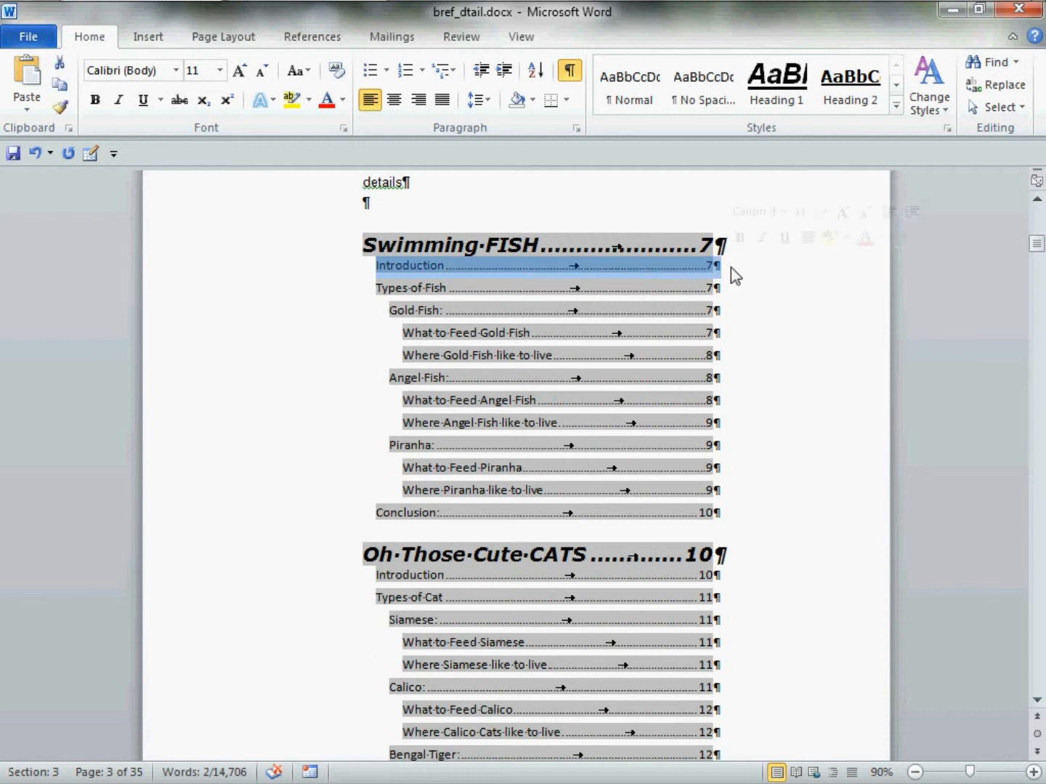
pyautogui.click(784, 212)
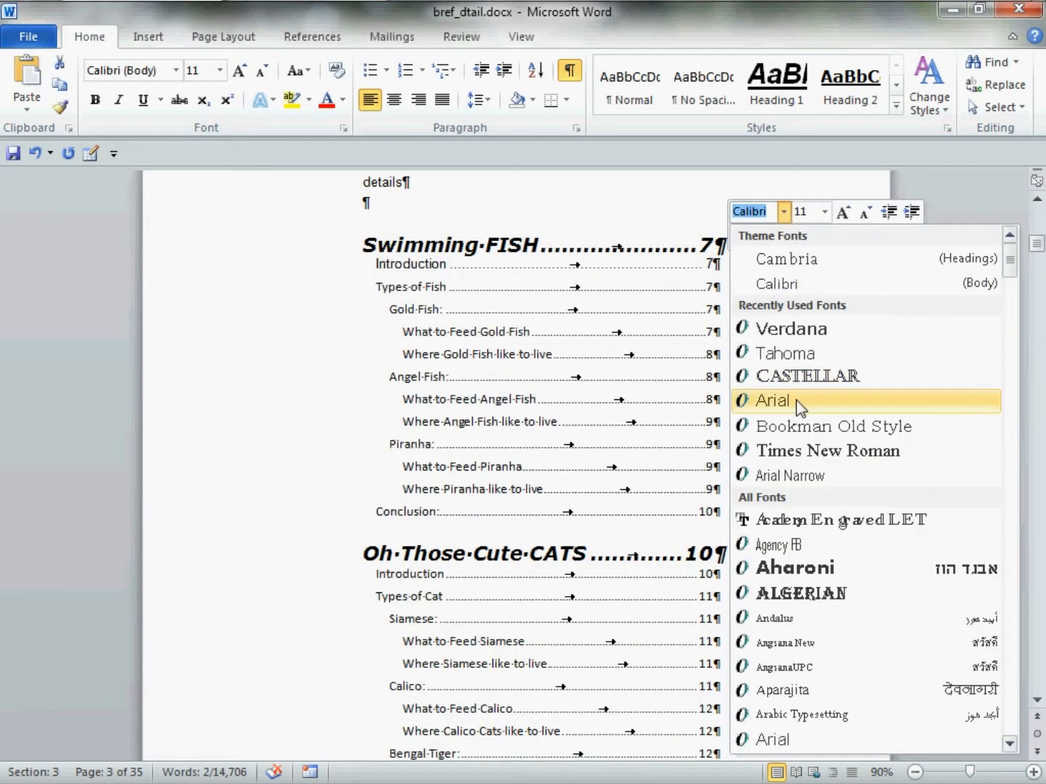
pyautogui.click(796, 401)
pyautogui.click(824, 212)
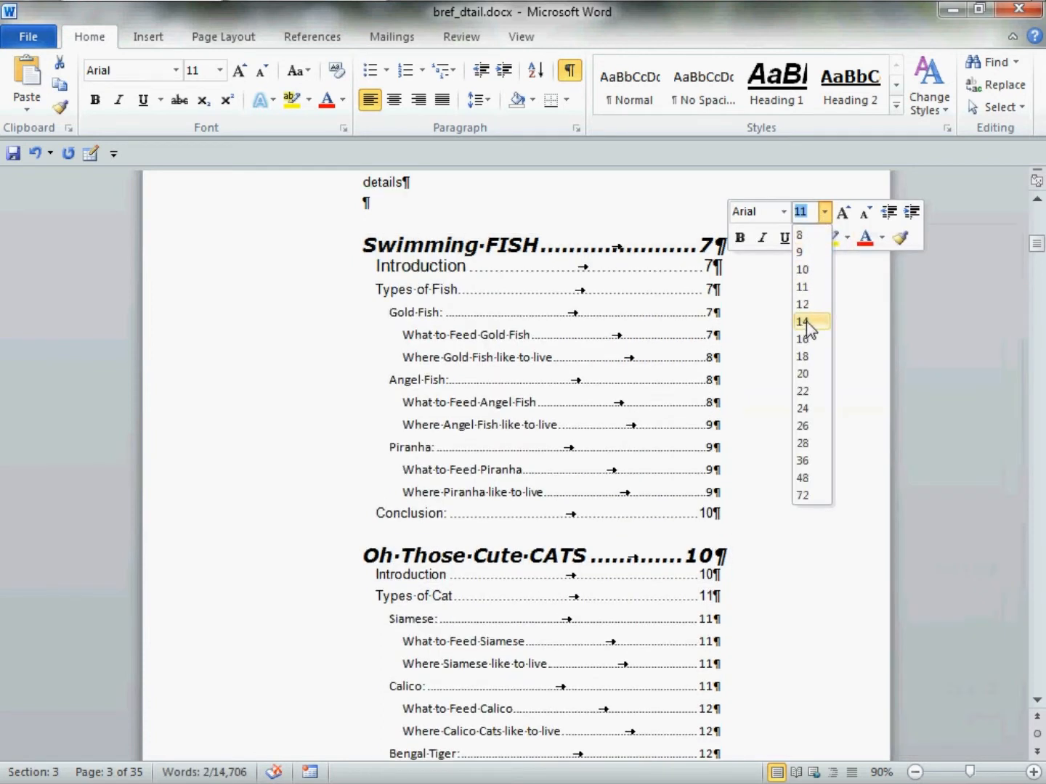
pyautogui.click(806, 322)
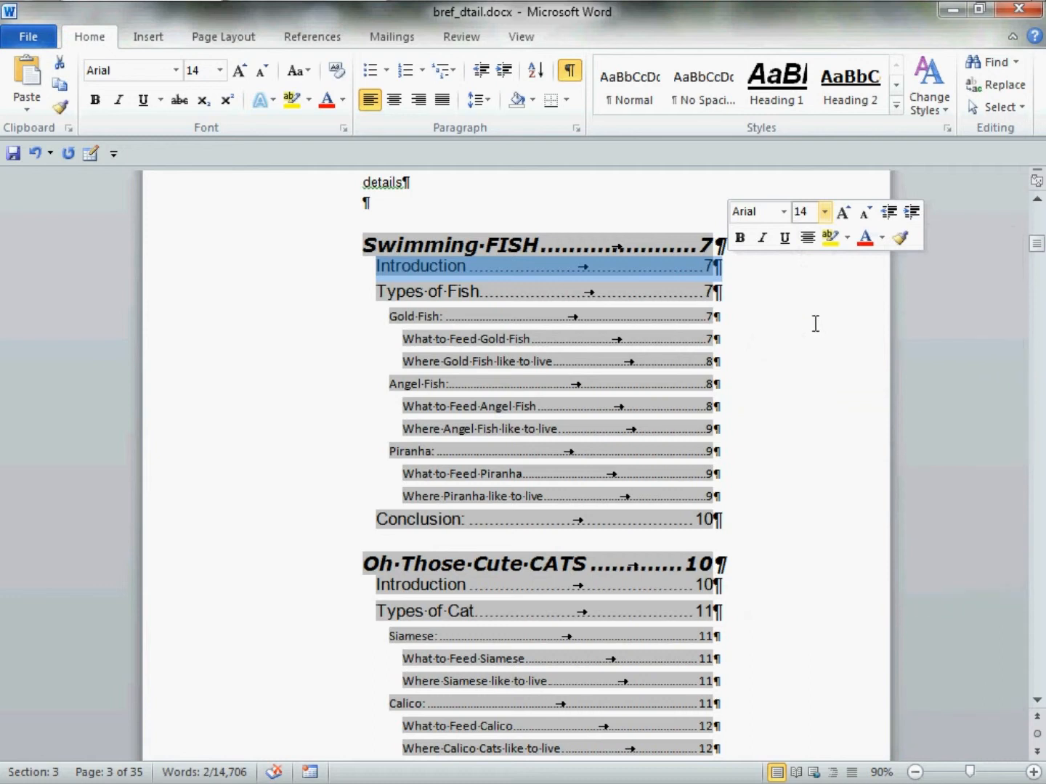
# Set the "Introduction" entry's left indent to 0.2", spacing after to 0 pt and line spacing to single, and increase its spacing before
pyautogui.rightClick(621, 268)
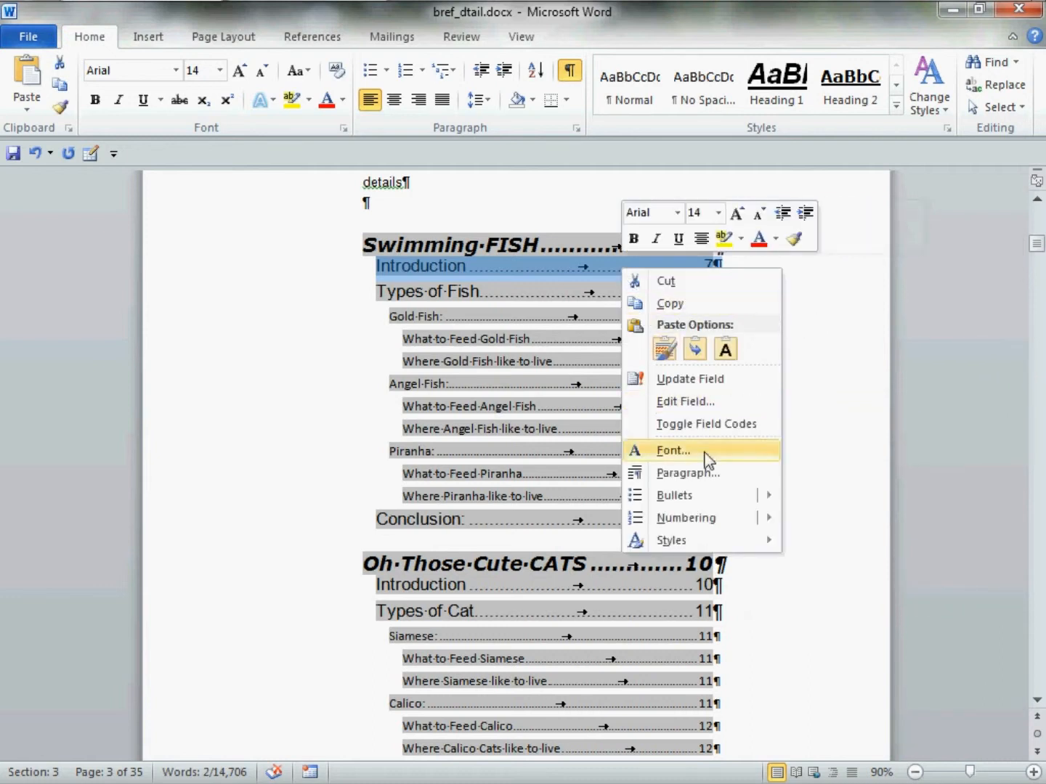
pyautogui.click(730, 473)
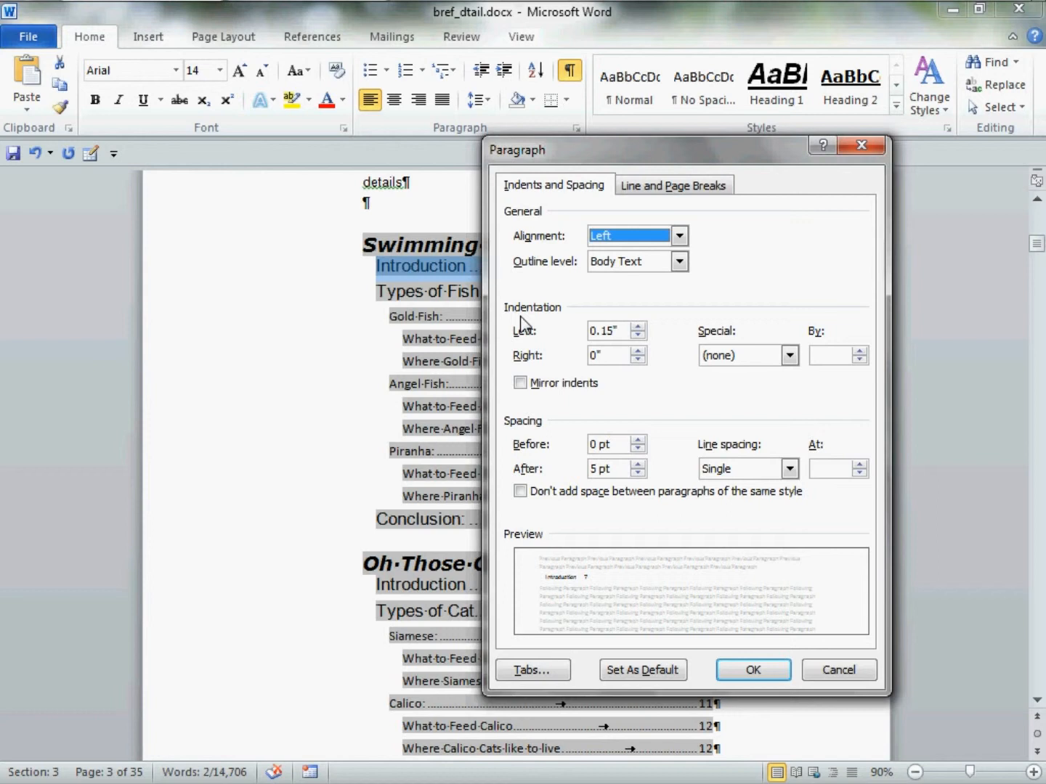
pyautogui.click(638, 328)
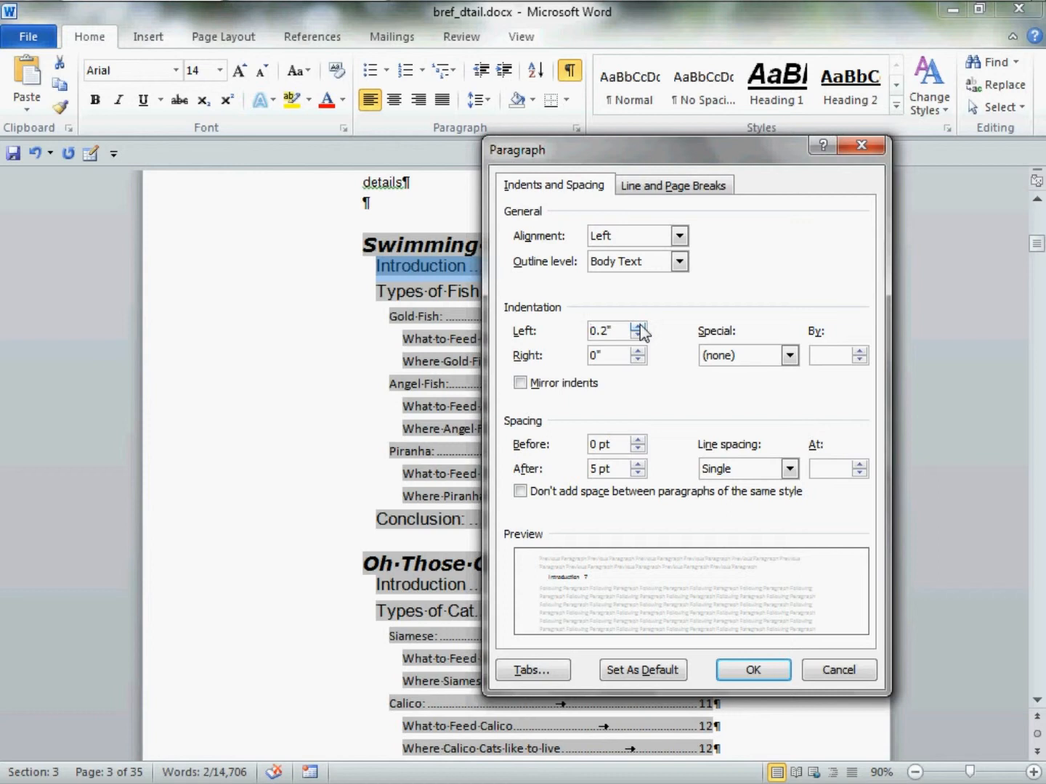
pyautogui.click(732, 468)
pyautogui.click(733, 487)
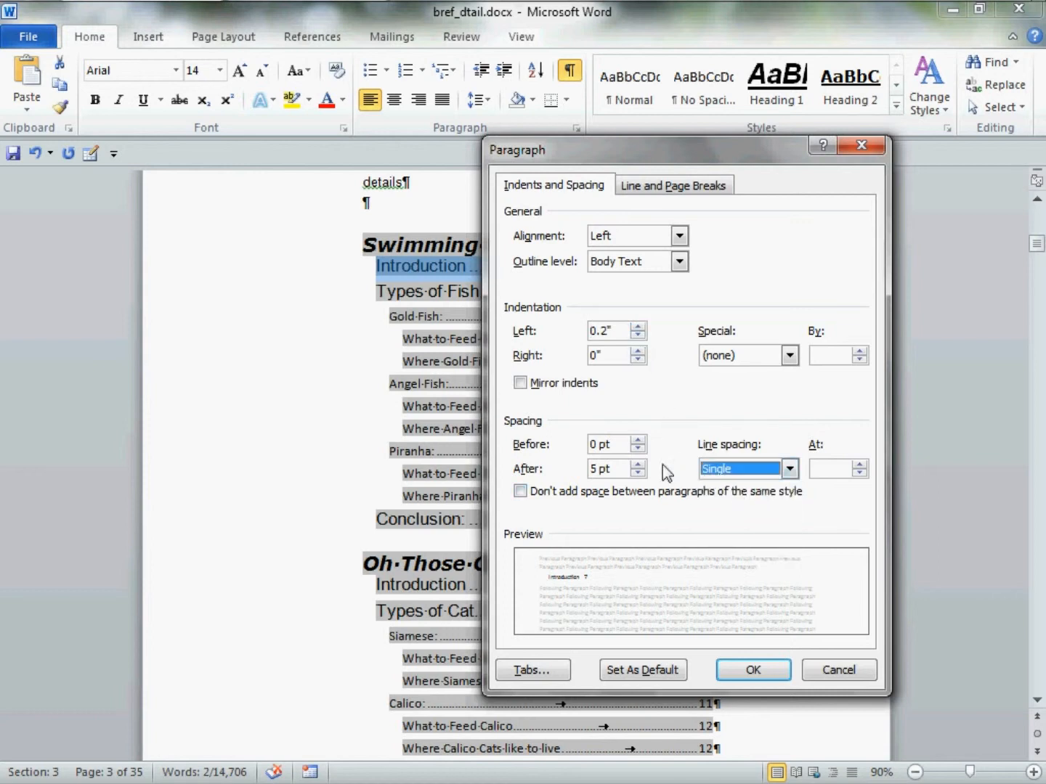
pyautogui.click(638, 475)
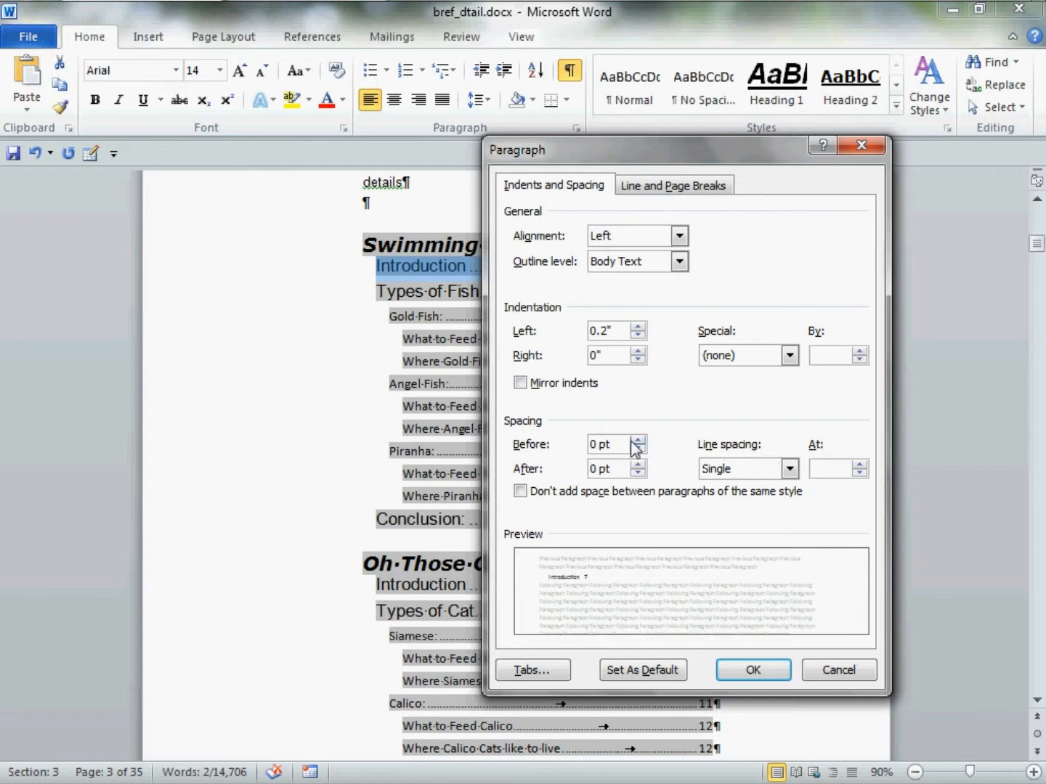
pyautogui.click(638, 440)
pyautogui.click(637, 440)
pyautogui.click(783, 677)
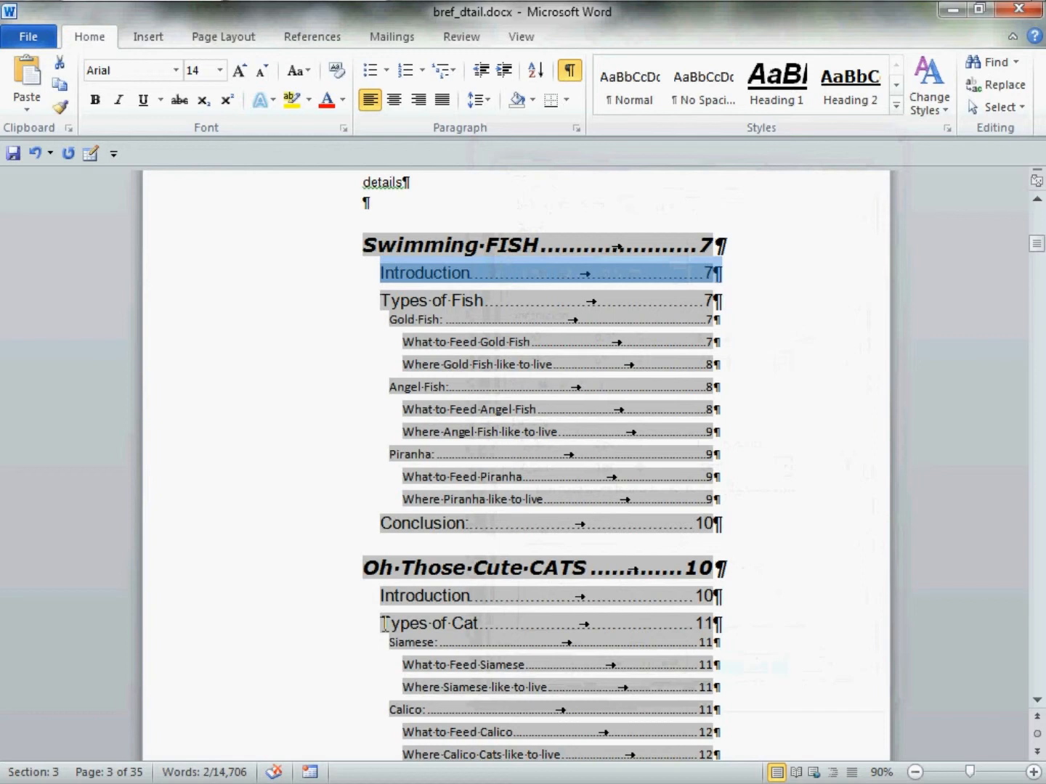
# Format the level-three "Gold Fish:" entry in the details table of contents as Tahoma, bold
pyautogui.click(395, 327)
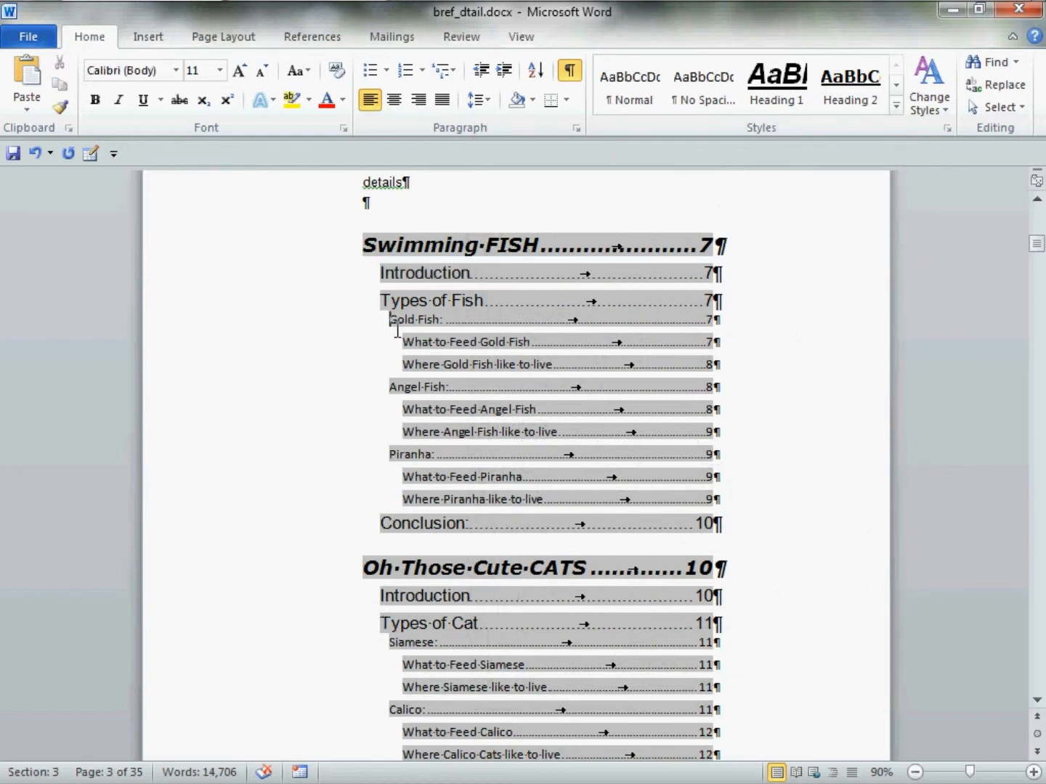
pyautogui.moveTo(395, 329); pyautogui.dragTo(731, 330)
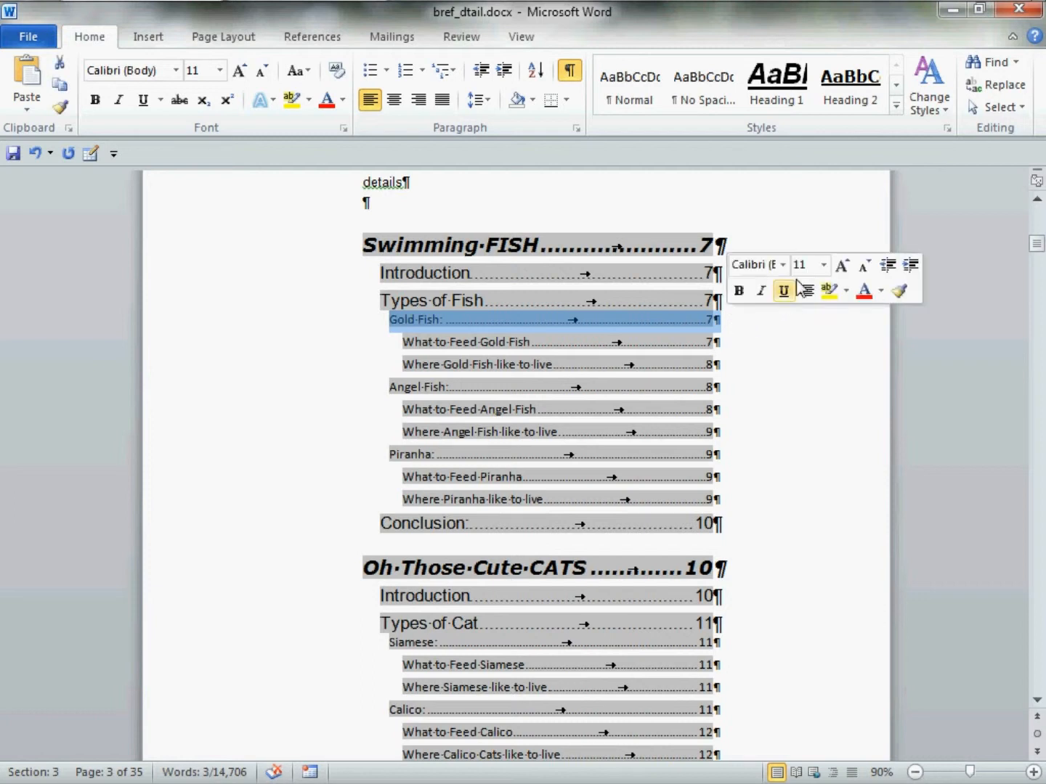
pyautogui.click(782, 265)
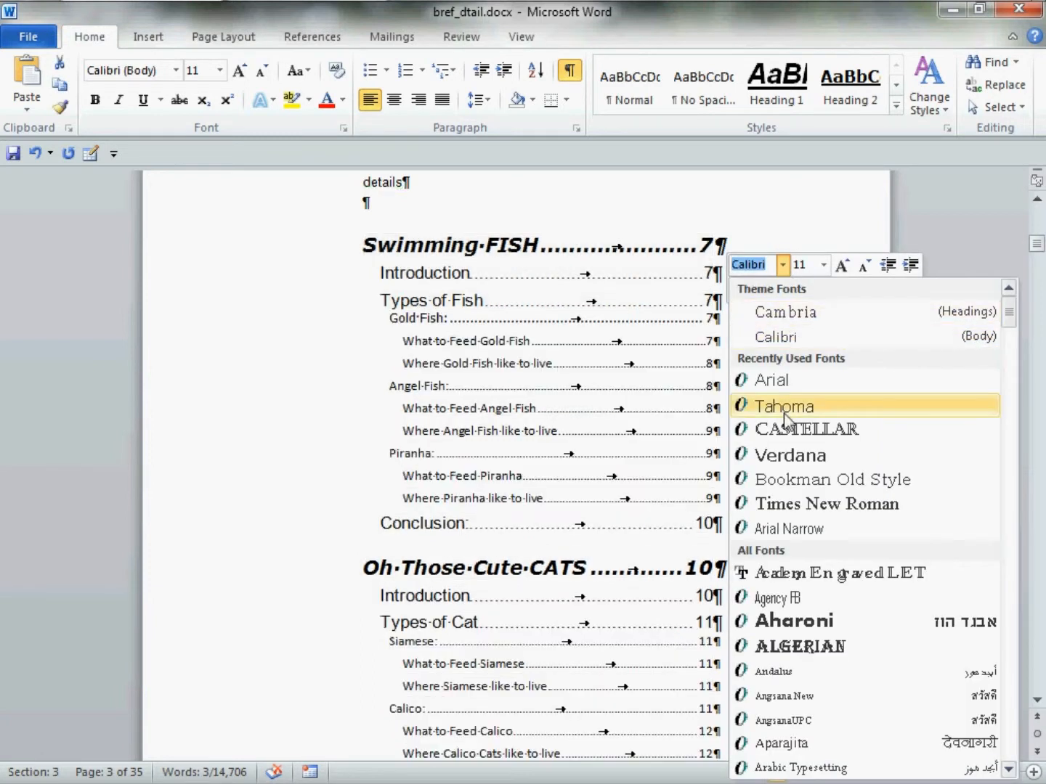
pyautogui.click(784, 409)
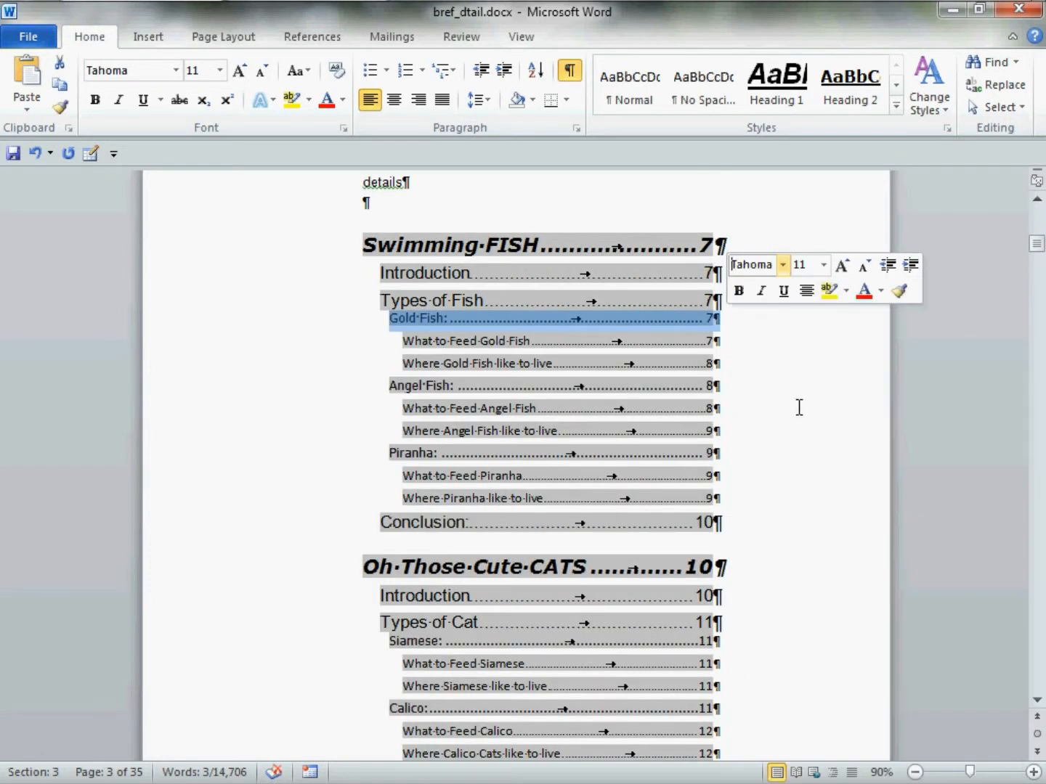
pyautogui.click(739, 291)
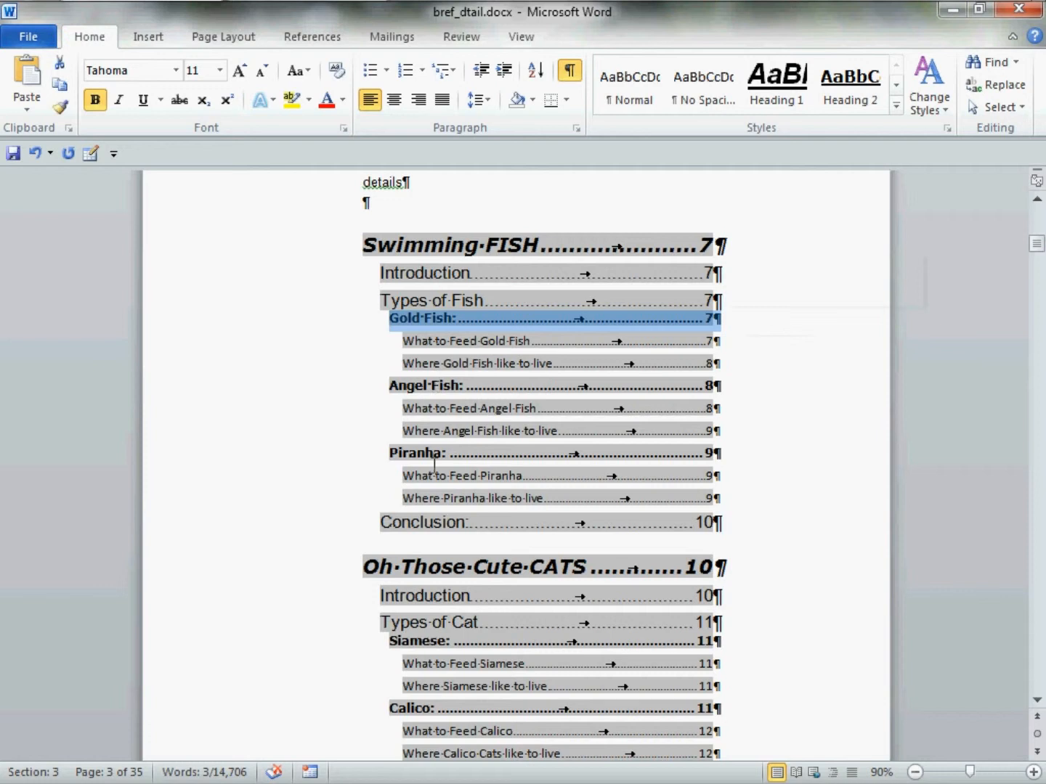
# Set the "Gold Fish:" entry's left indent to 0.5", with 4 pt before, 0 pt after and single line spacing
pyautogui.rightClick(612, 325)
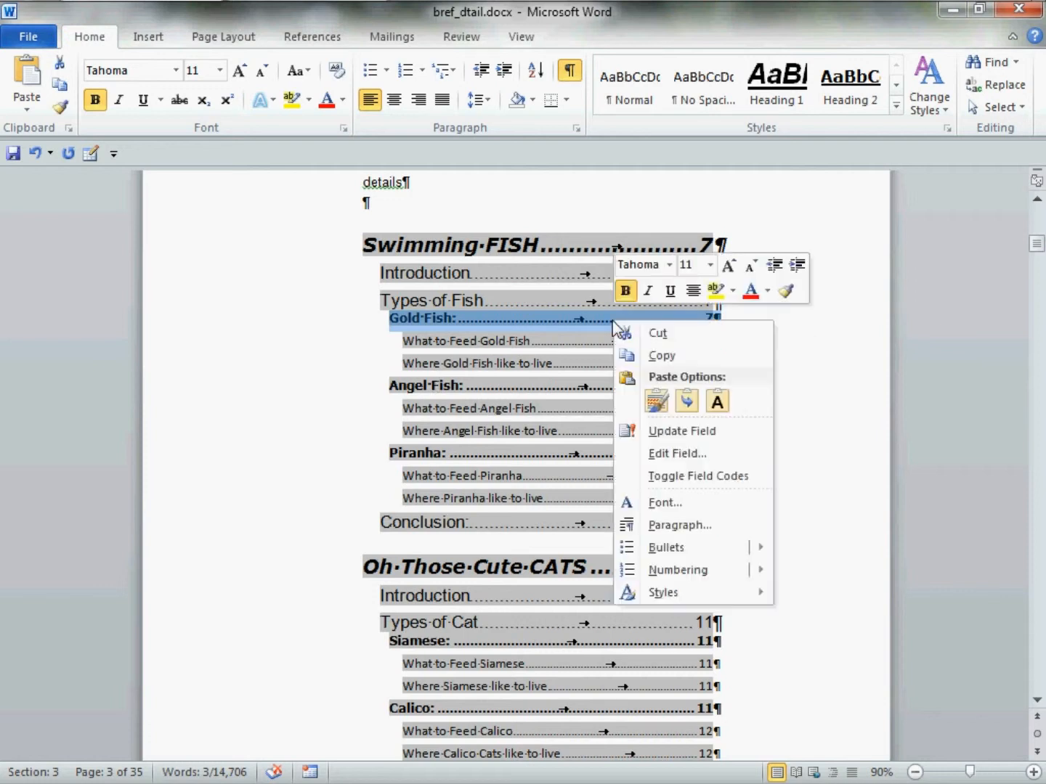
pyautogui.click(716, 525)
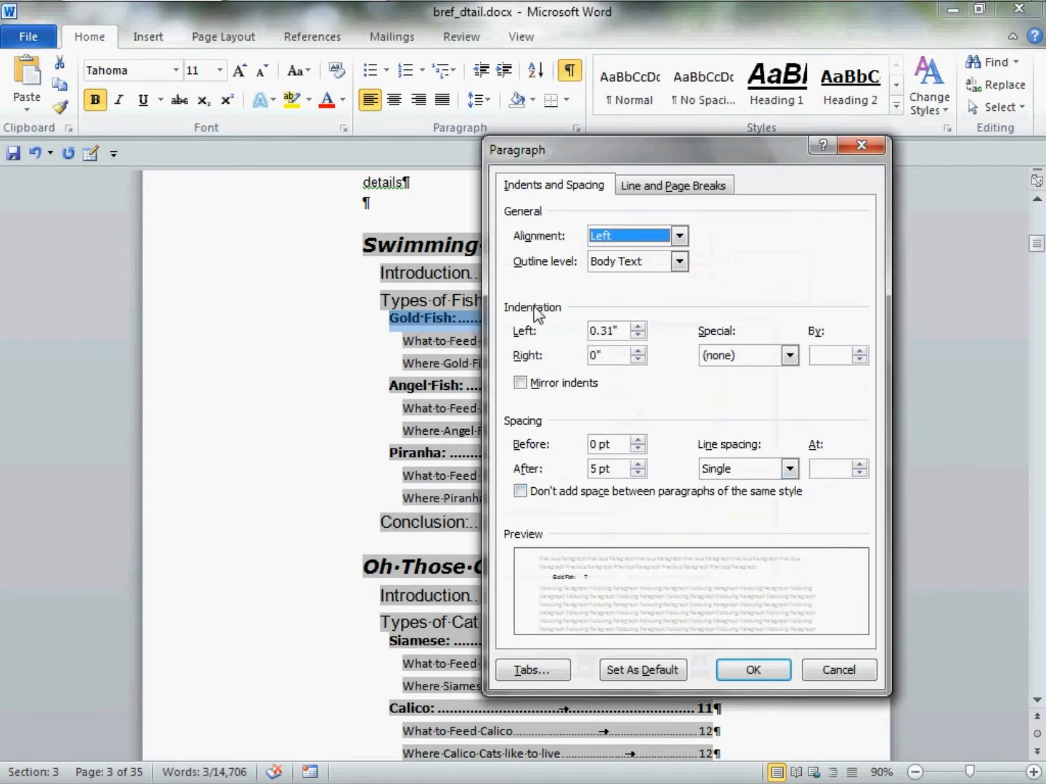
pyautogui.click(637, 326)
pyautogui.click(638, 328)
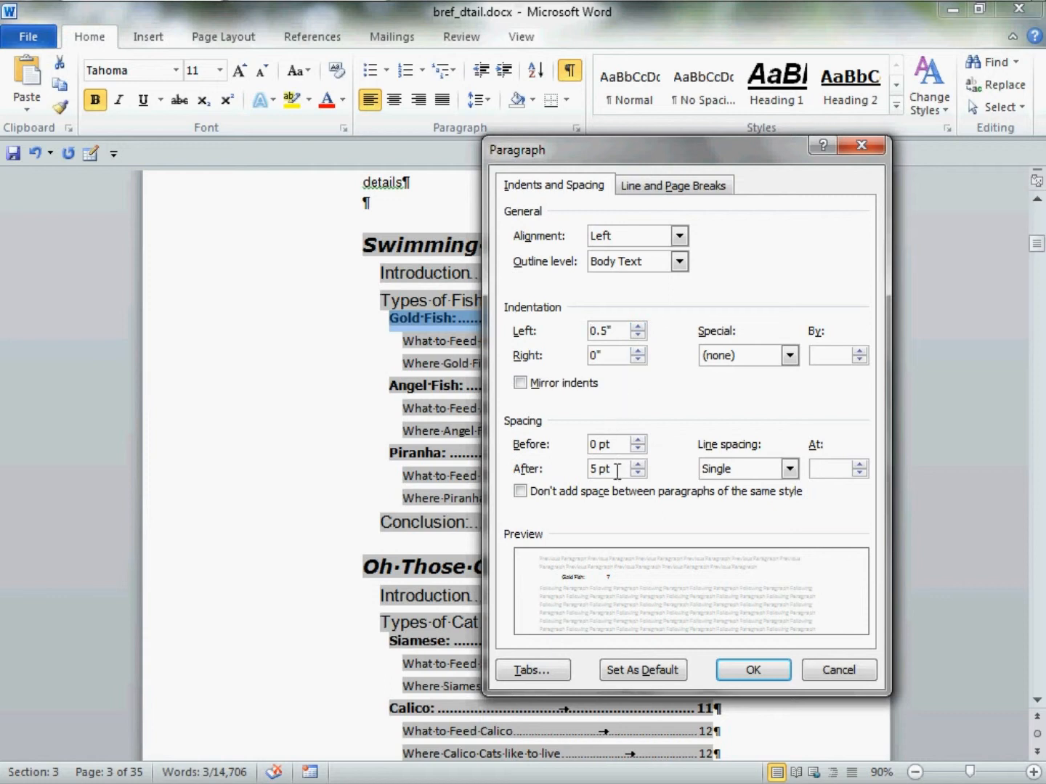
pyautogui.click(709, 470)
pyautogui.click(712, 474)
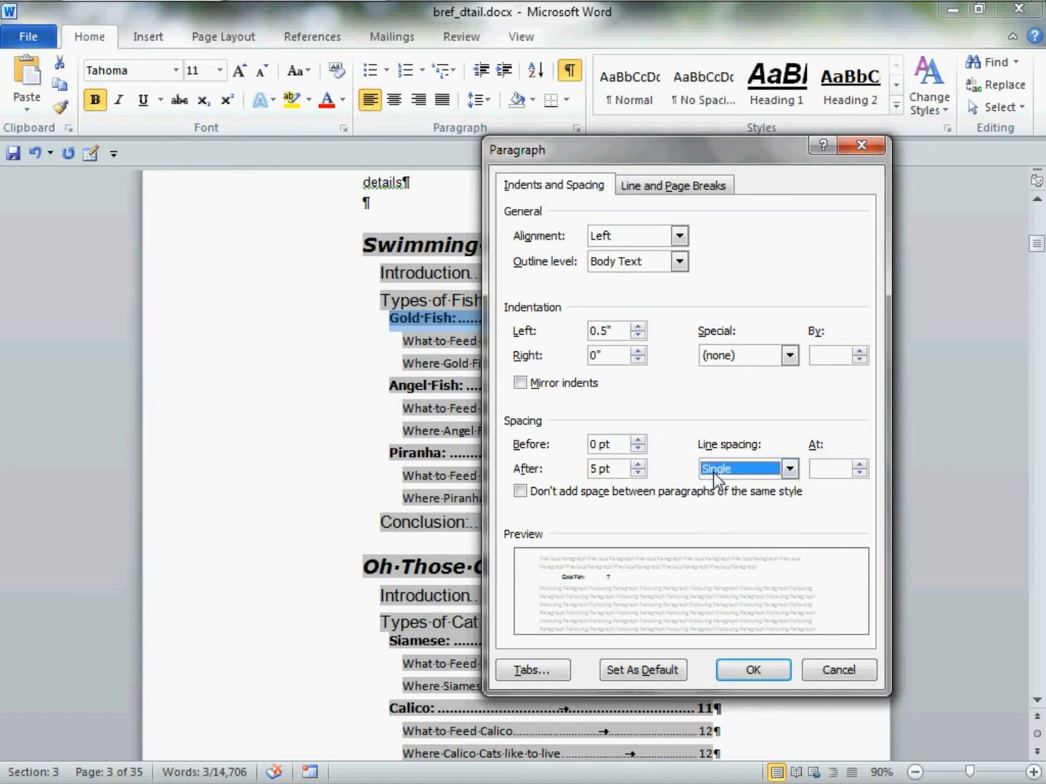
pyautogui.click(638, 472)
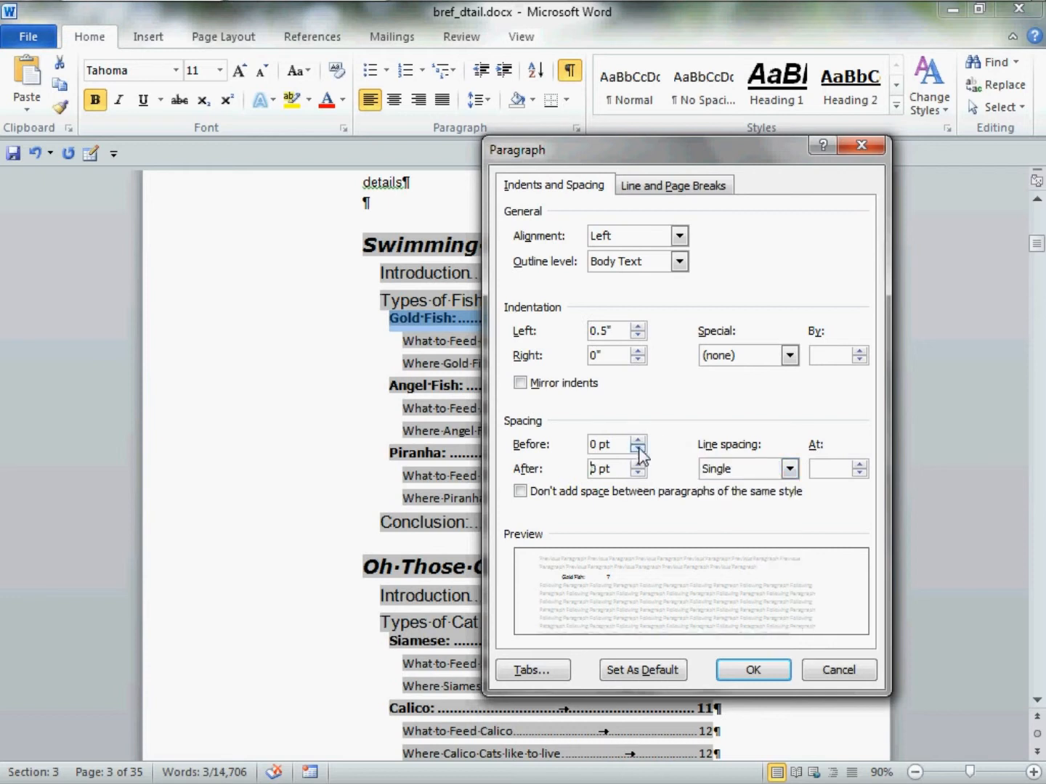
pyautogui.moveTo(618, 444); pyautogui.dragTo(588, 446)
pyautogui.write('4')
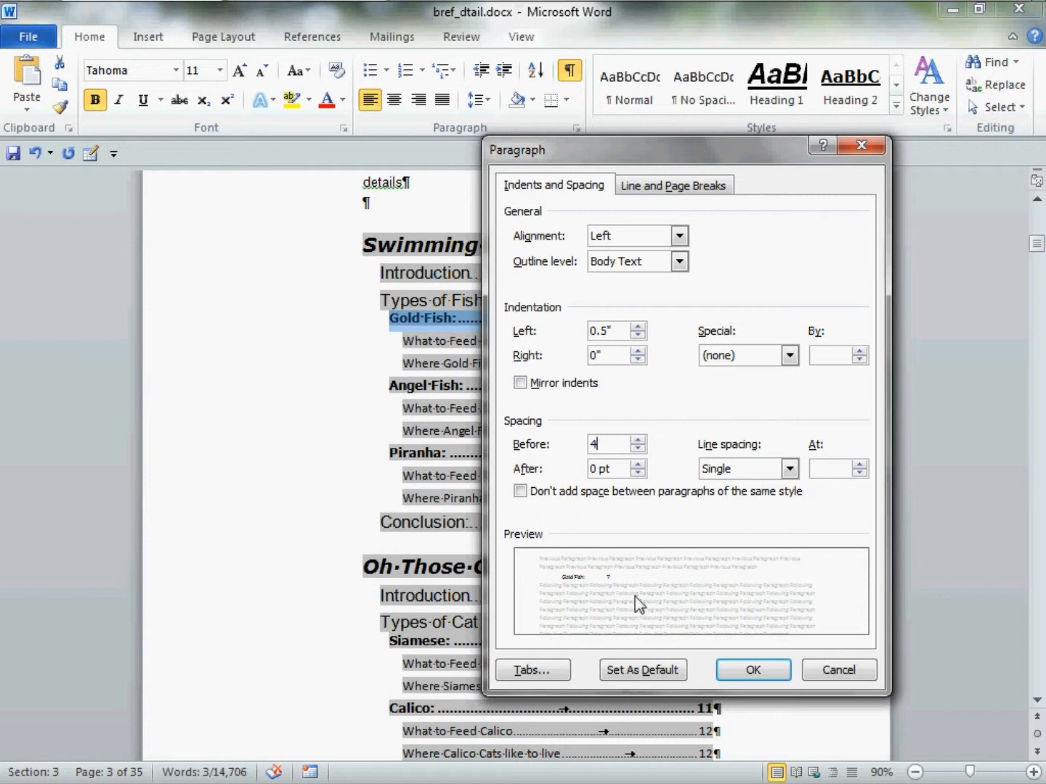
pyautogui.click(748, 668)
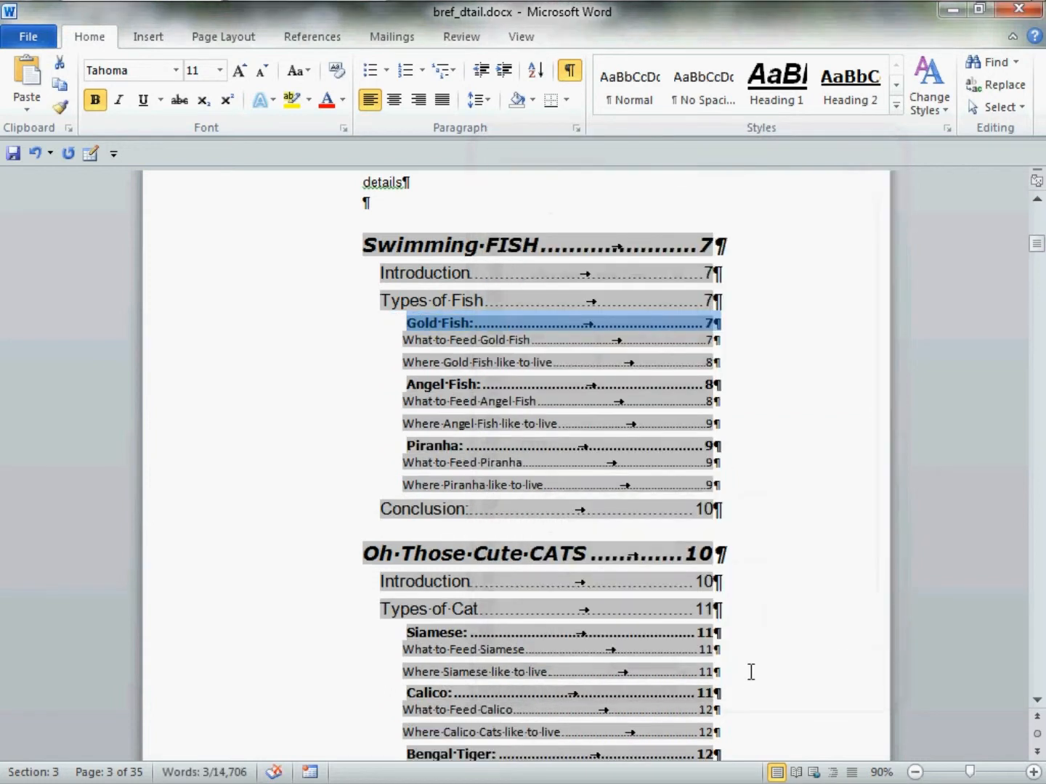
# Change the font of the level-four "What to Feed Gold Fish" entry in the details table of contents to Tahoma
pyautogui.click(412, 349)
pyautogui.moveTo(412, 349); pyautogui.dragTo(731, 350)
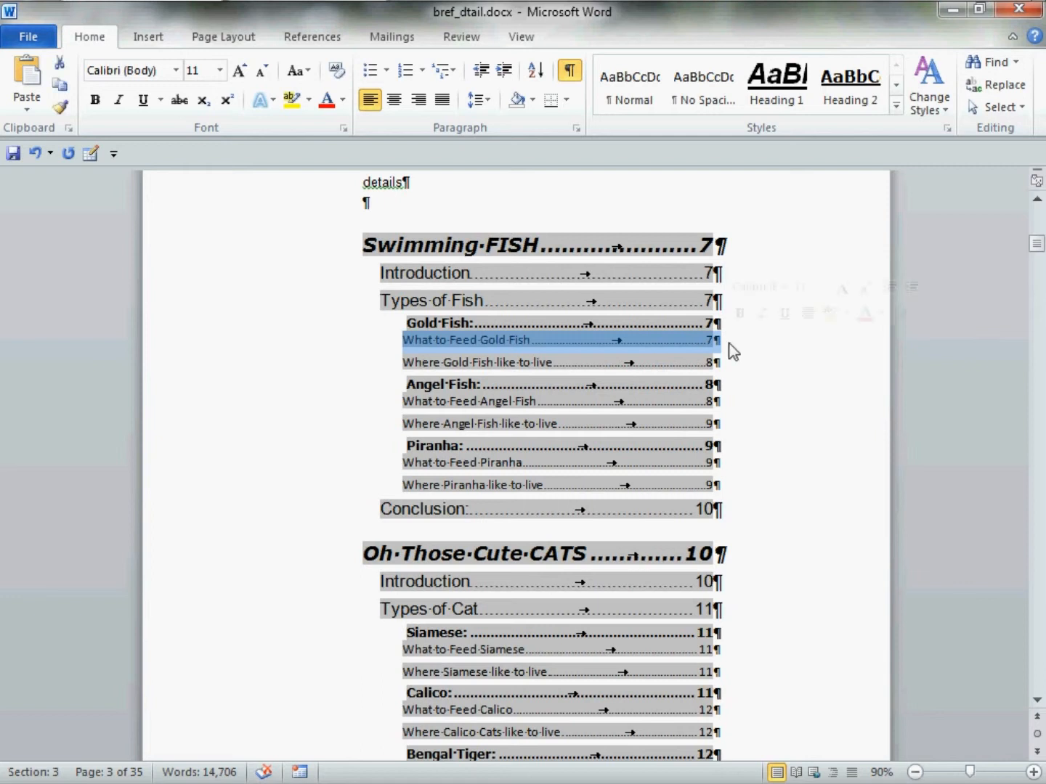
pyautogui.click(783, 287)
pyautogui.click(799, 406)
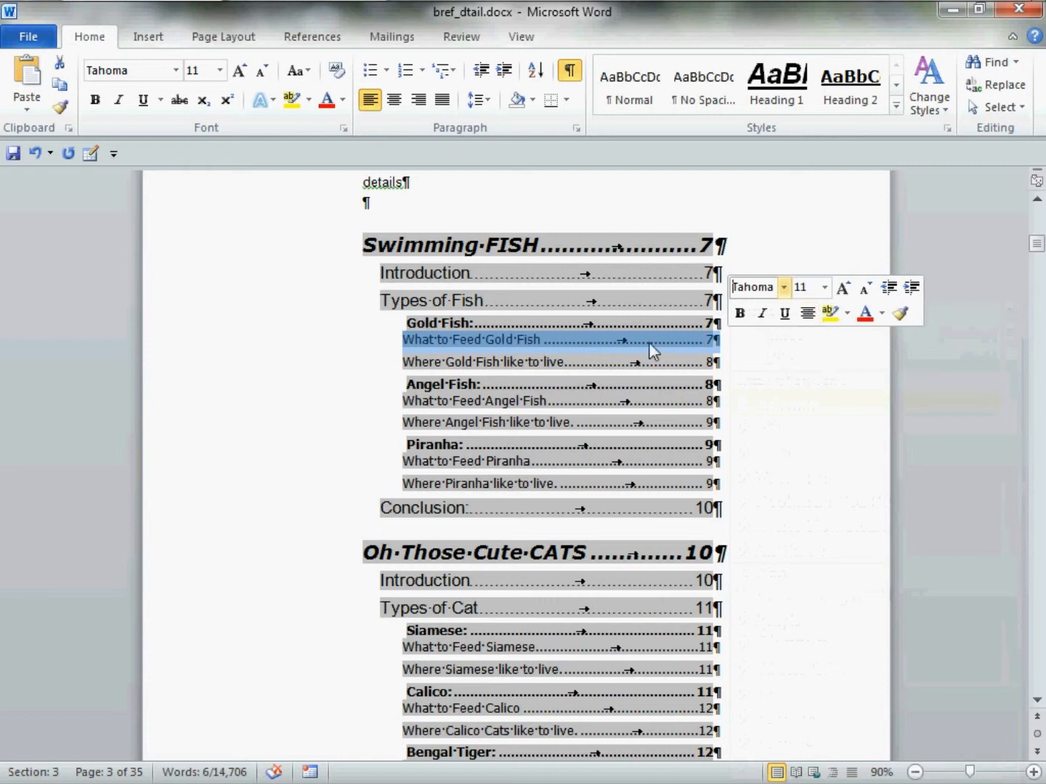
# Set the "What to Feed Gold Fish" entry's left indent to 0.8", with 4 pt before, 0 pt after and single line spacing
pyautogui.rightClick(612, 337)
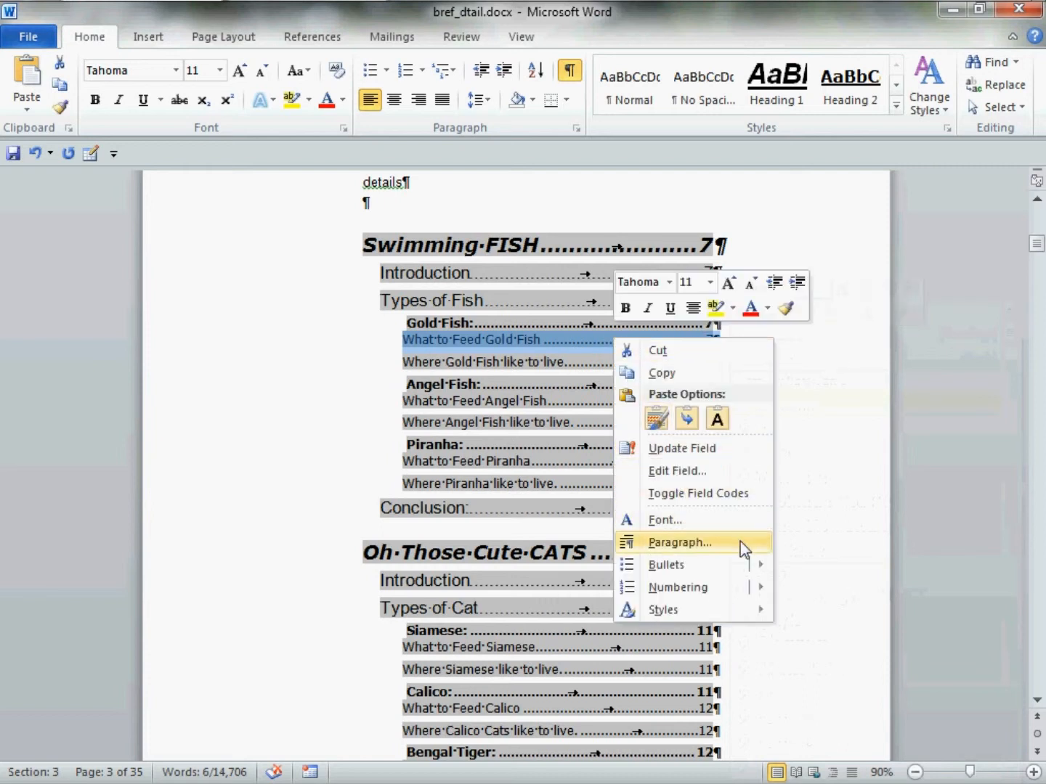
pyautogui.click(741, 545)
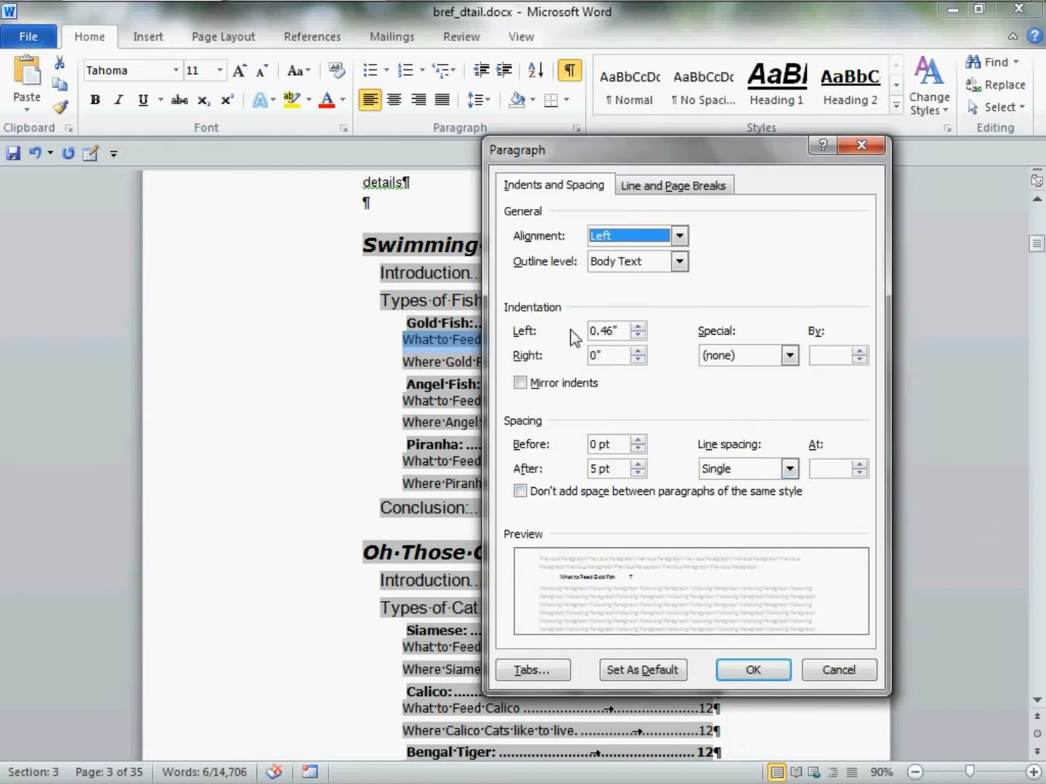
pyautogui.click(637, 326)
pyautogui.click(637, 326)
pyautogui.click(637, 326)
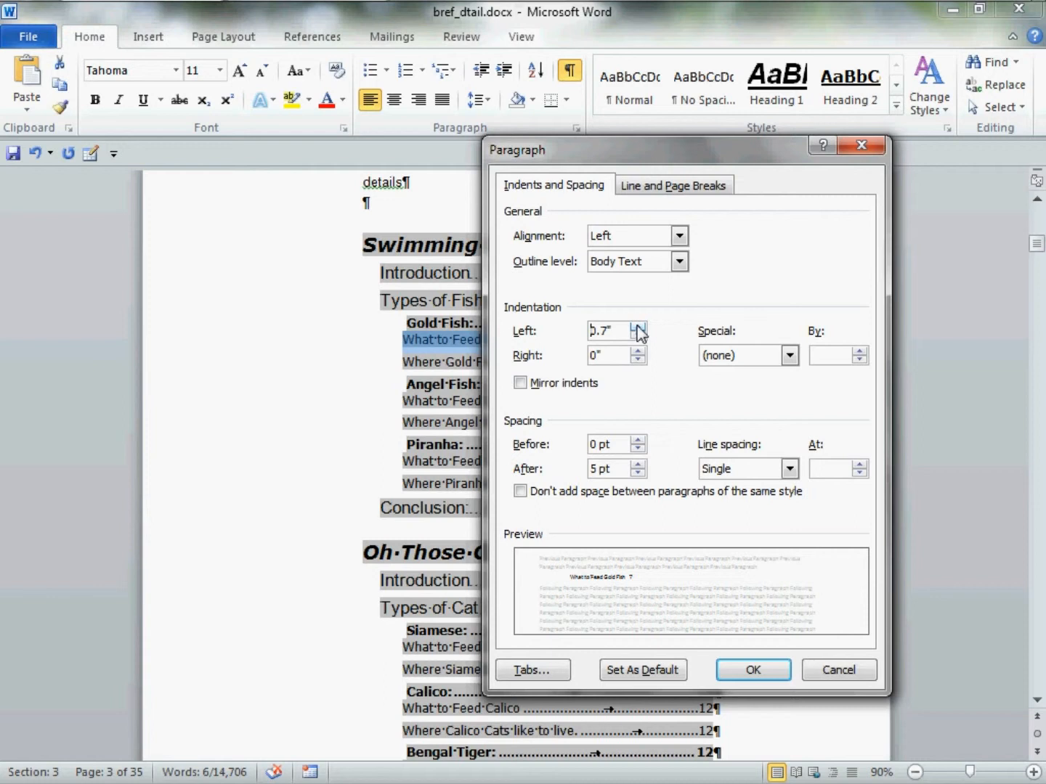
pyautogui.click(637, 326)
pyautogui.click(749, 465)
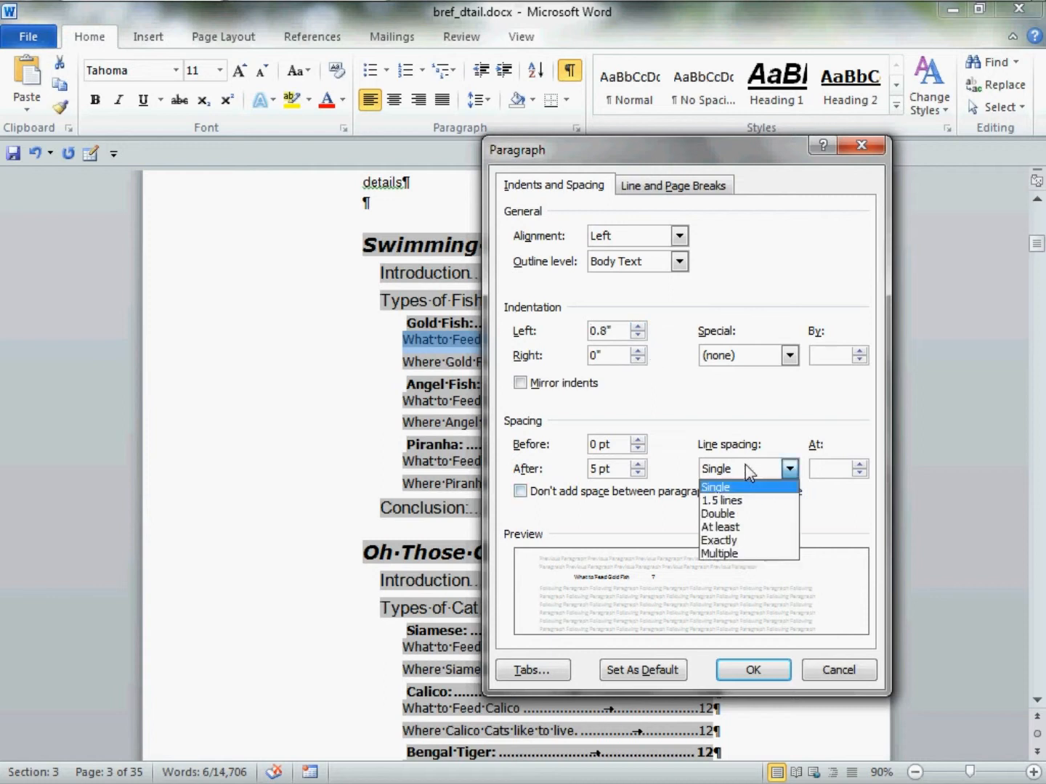
pyautogui.click(751, 471)
pyautogui.click(638, 473)
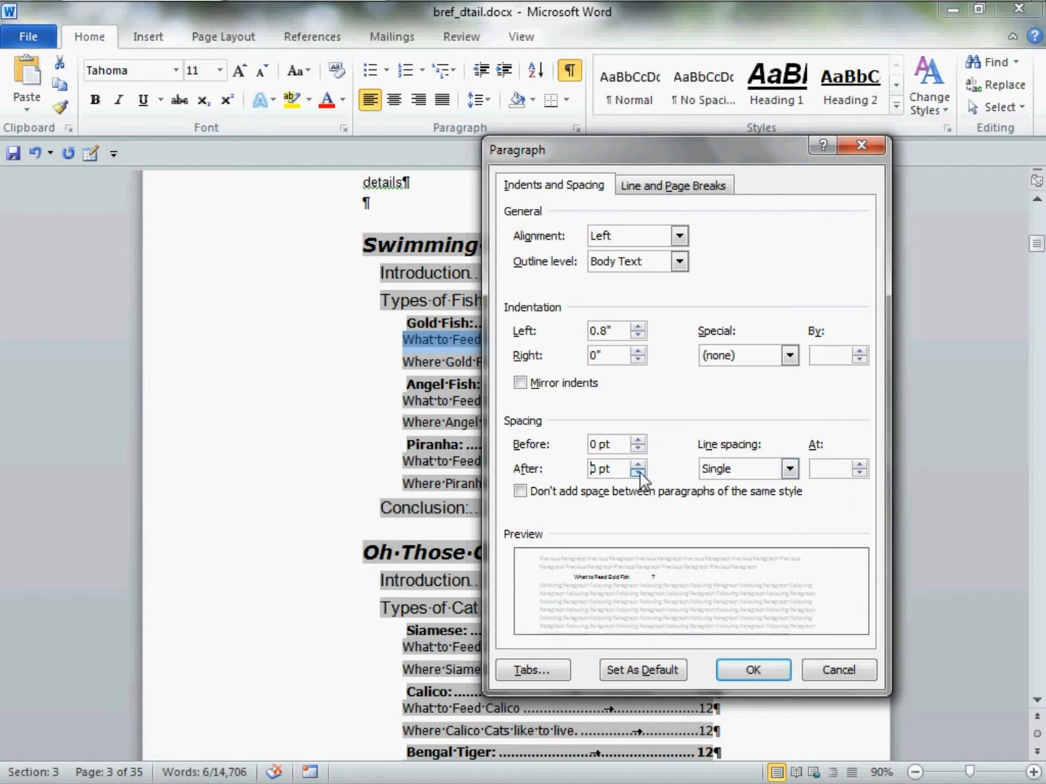
pyautogui.moveTo(627, 448); pyautogui.dragTo(586, 447)
pyautogui.write('4')
pyautogui.click(737, 671)
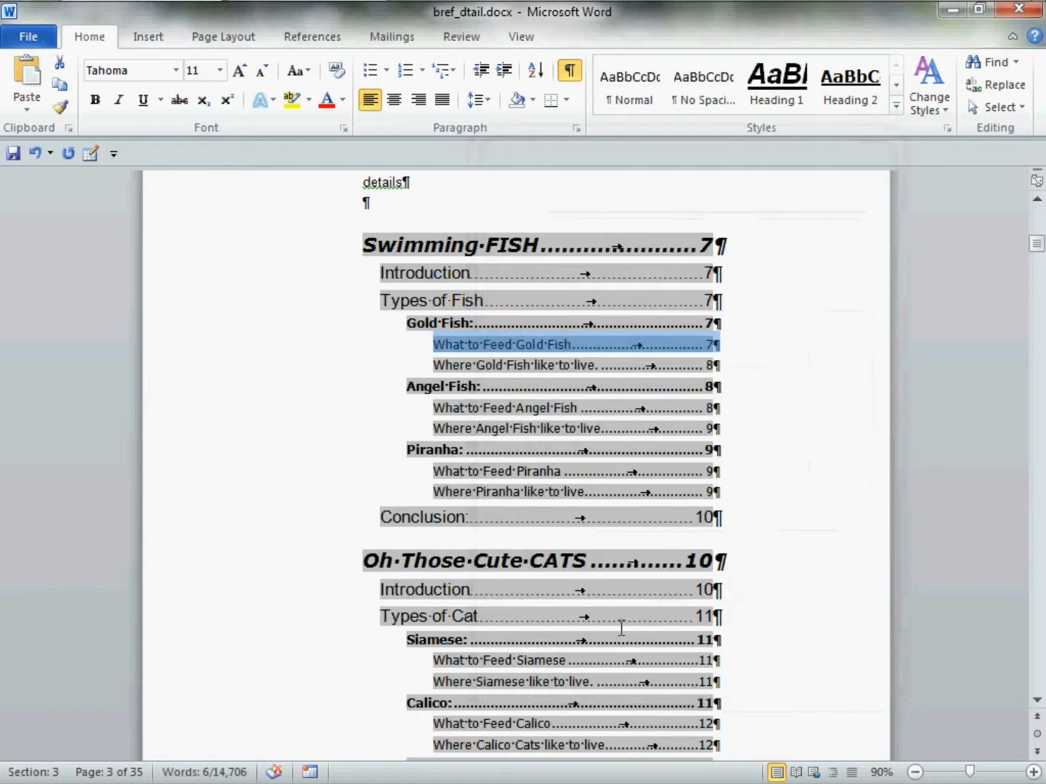
pyautogui.click(403, 209)
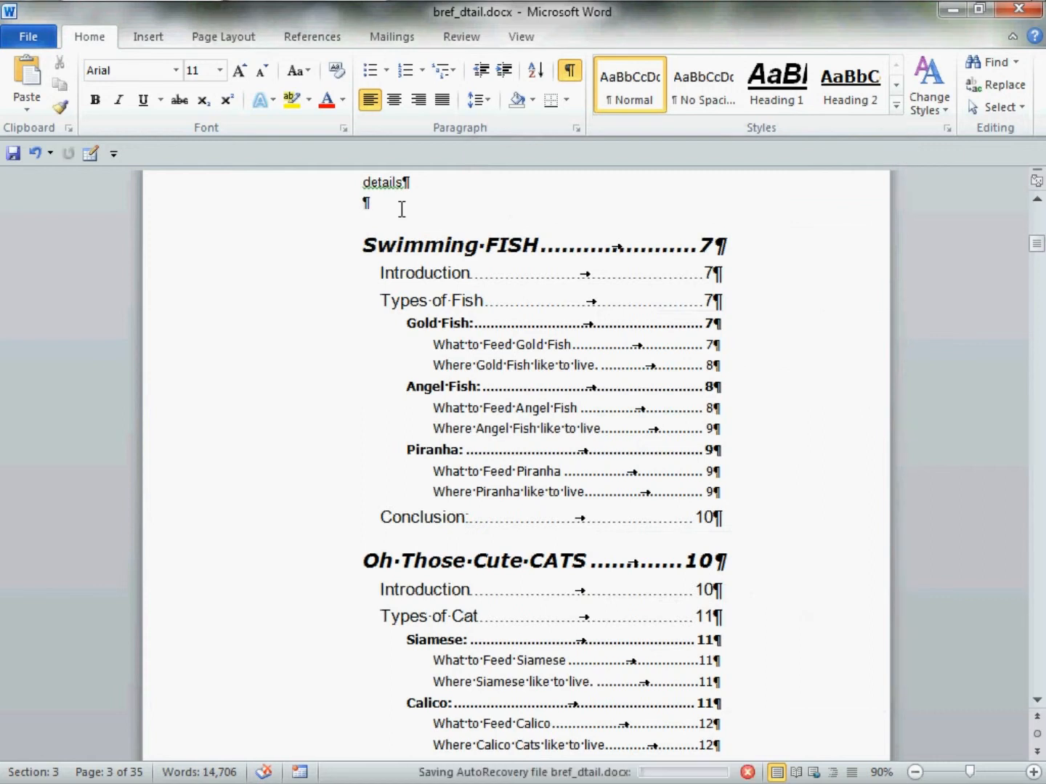
# Replace the "brief" placeholder above the brief table of contents with the title "Contents in Brief", removing the extra paragraph
pyautogui.scroll(10, 402, 210)
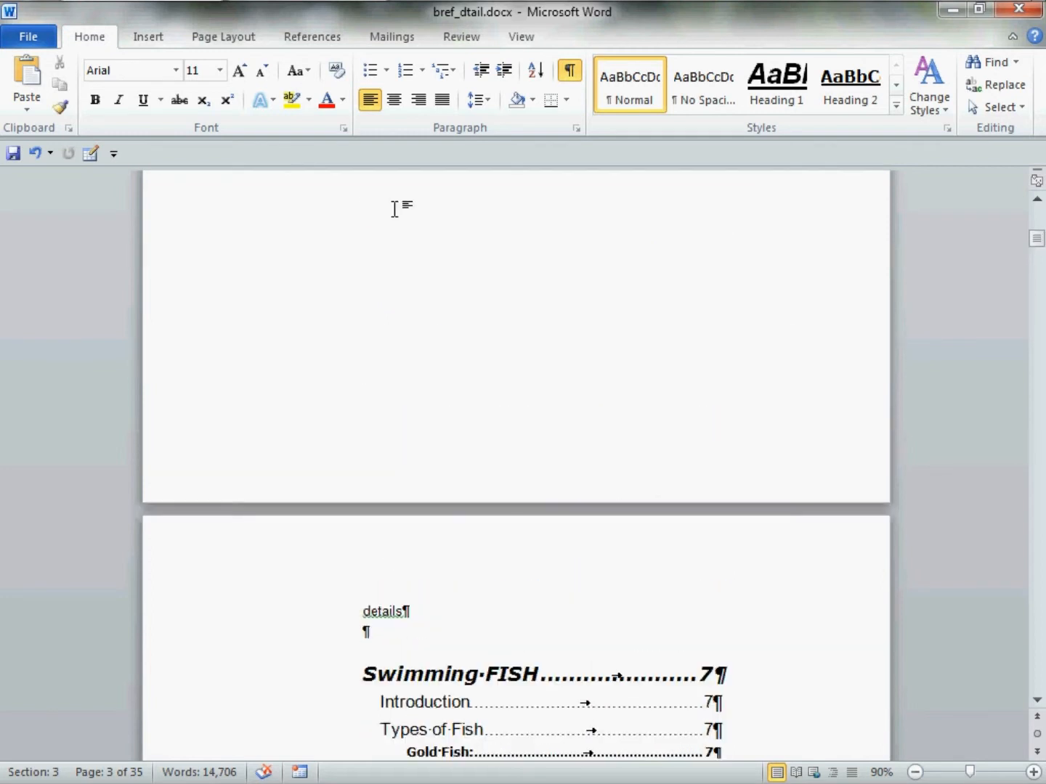
pyautogui.scroll(4, 407, 209)
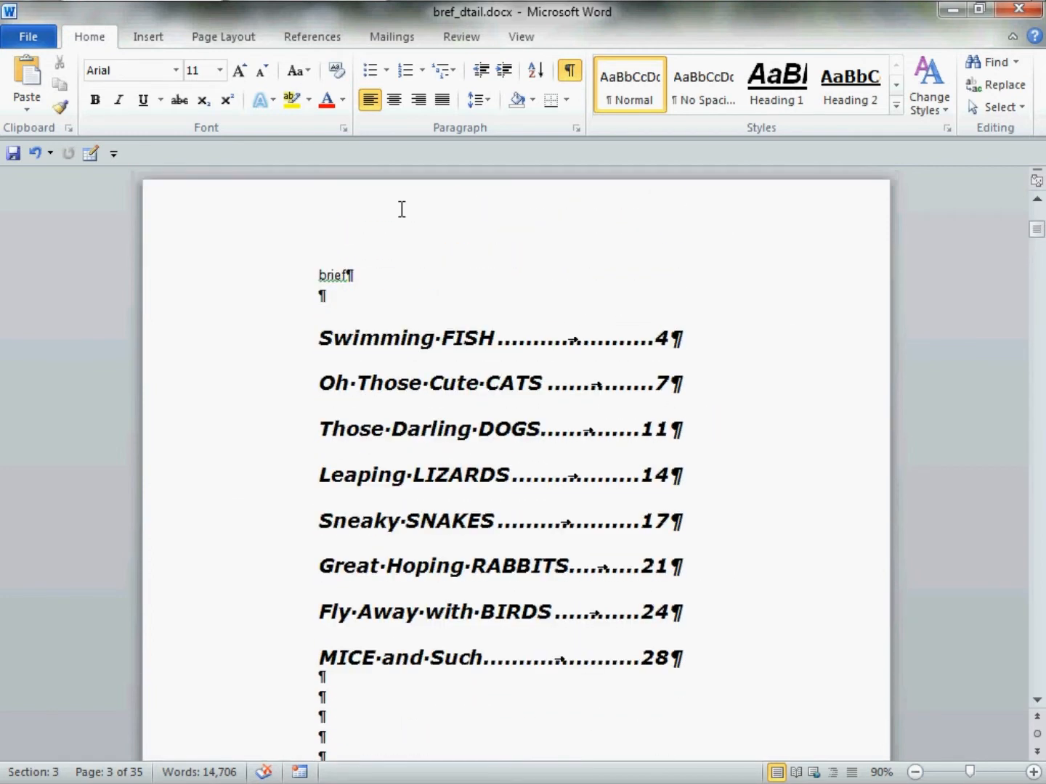
pyautogui.moveTo(323, 278); pyautogui.dragTo(364, 278)
pyautogui.press('Delete')
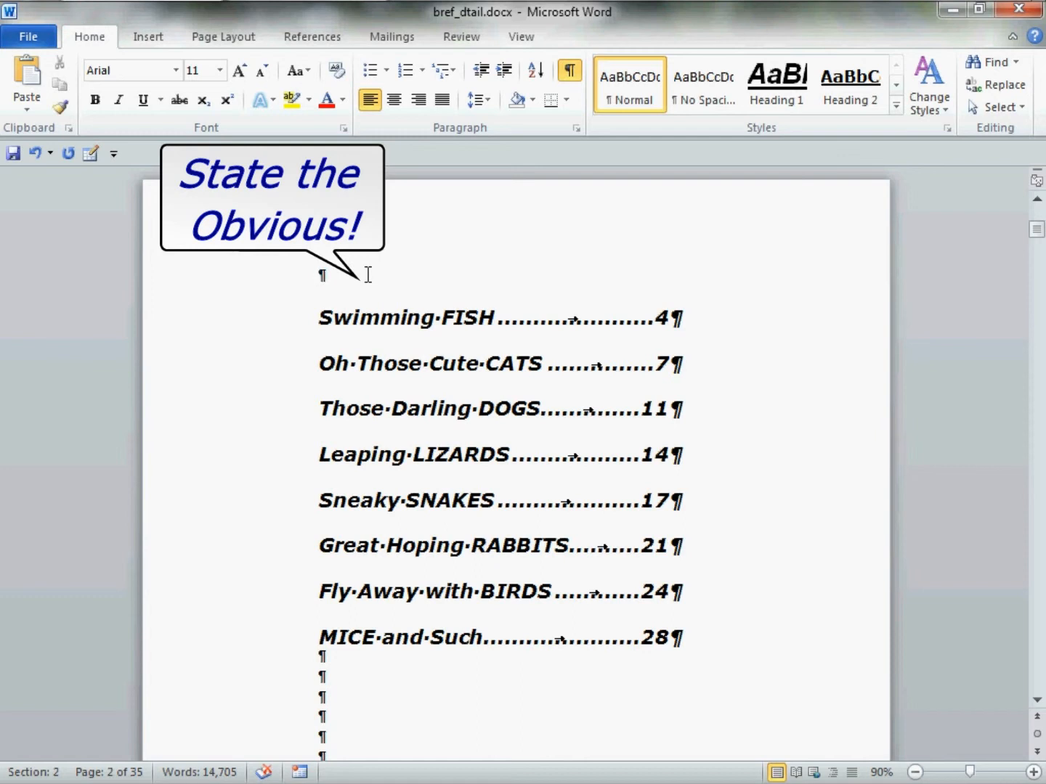
pyautogui.write('Contents in Brief')
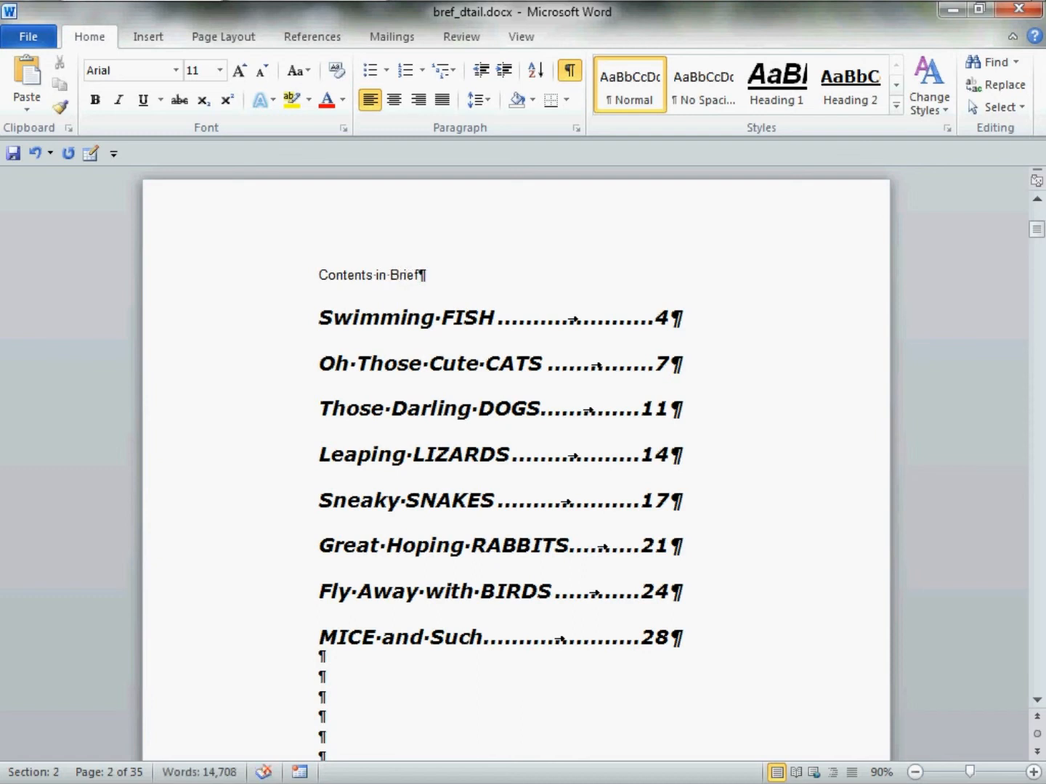
# Format the "Contents in Brief" title as Bookman Old Style, 18 pt
pyautogui.tripleClick(327, 287)
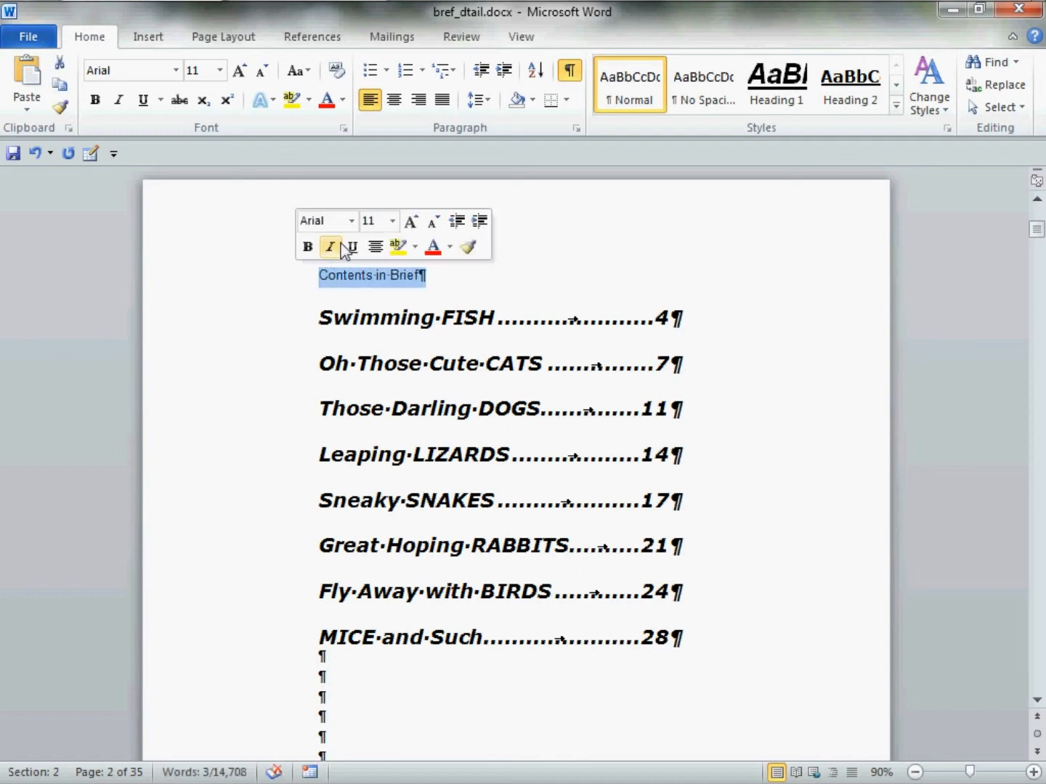
pyautogui.click(349, 222)
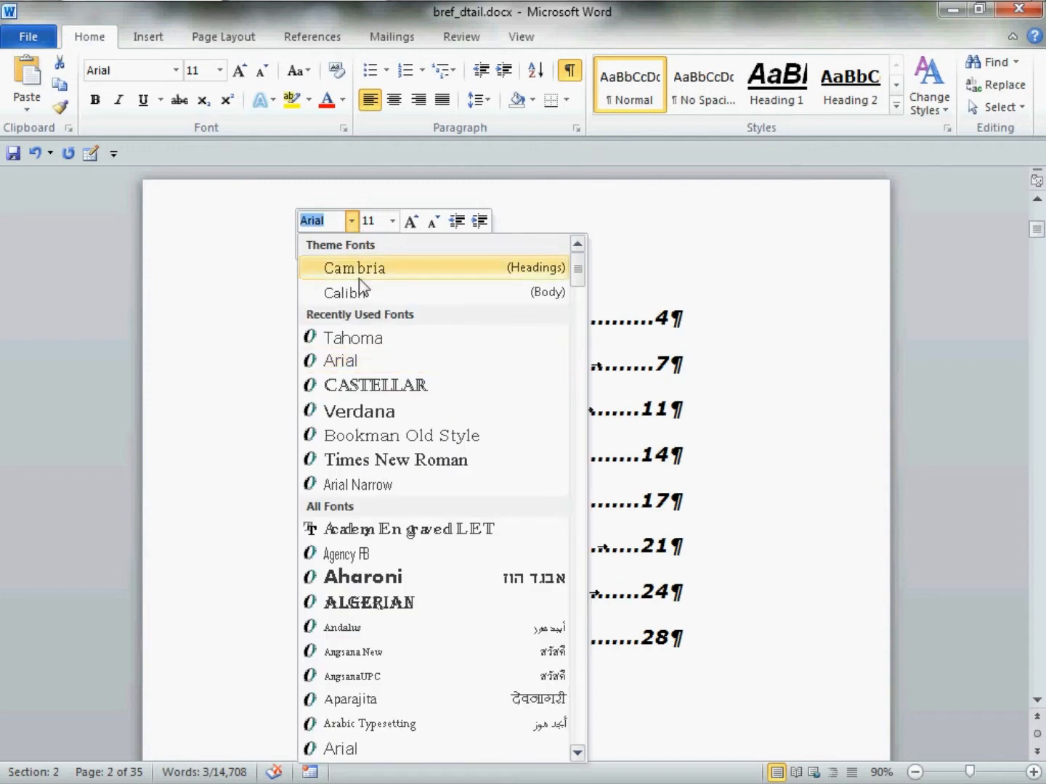
pyautogui.click(421, 436)
pyautogui.click(392, 220)
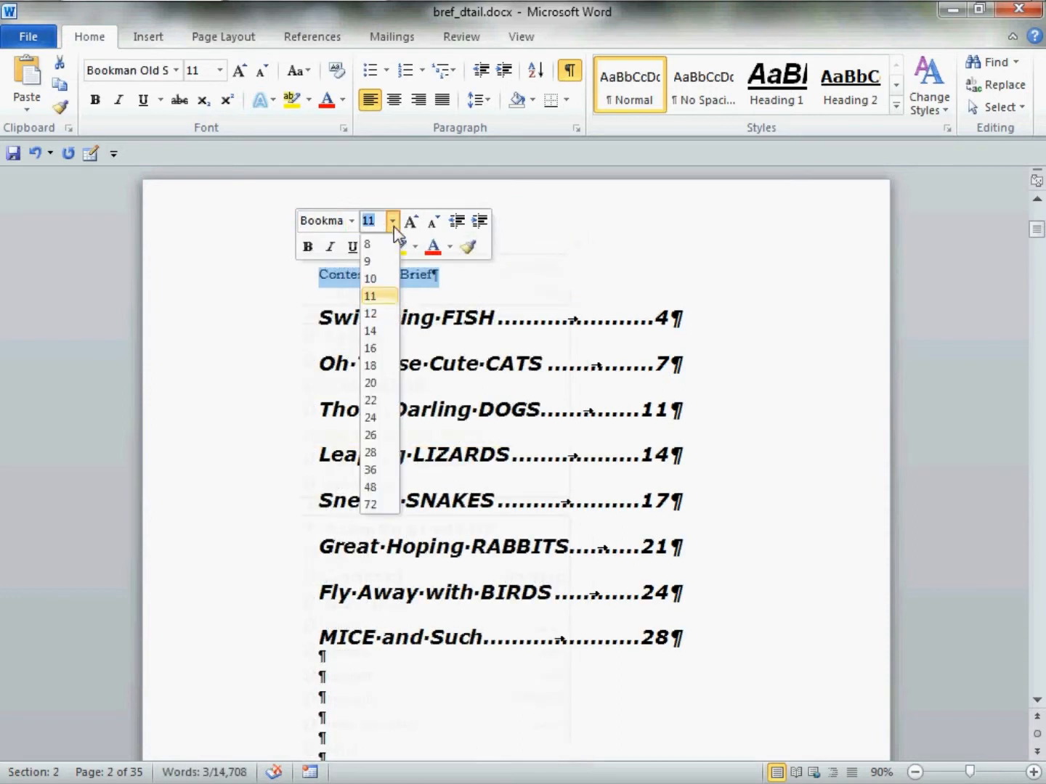
pyautogui.click(383, 366)
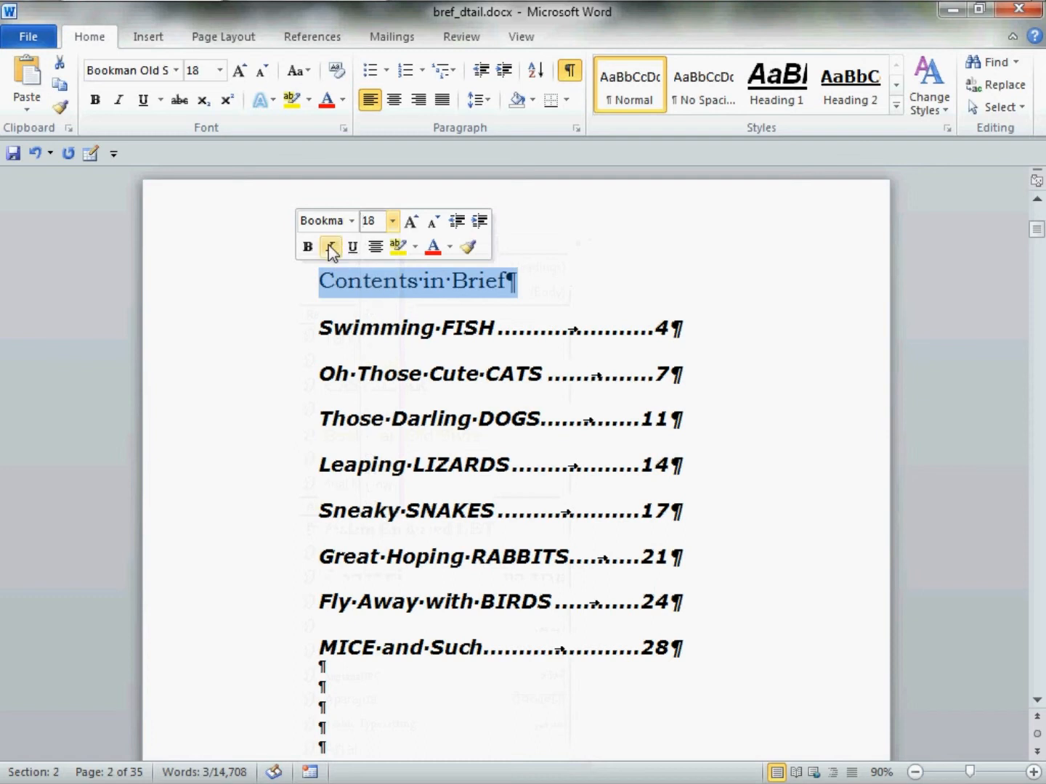
# Italicize and center the "Contents in Brief" title and add one blank line beneath it
pyautogui.click(331, 246)
pyautogui.click(375, 246)
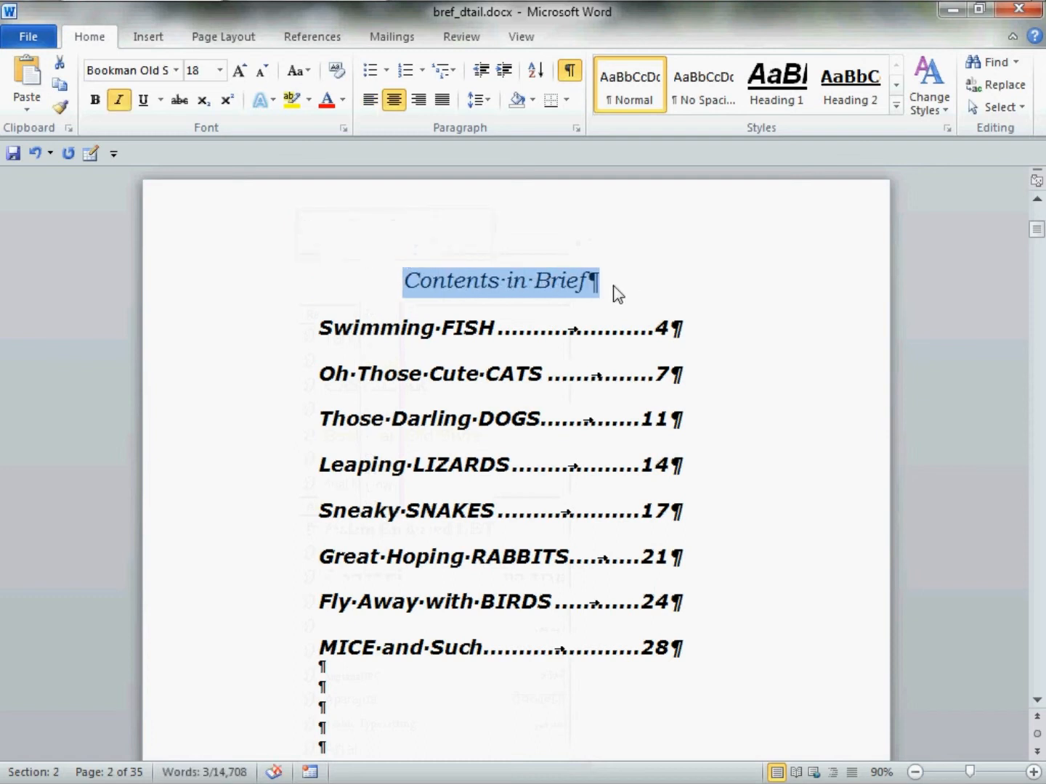
pyautogui.click(635, 294)
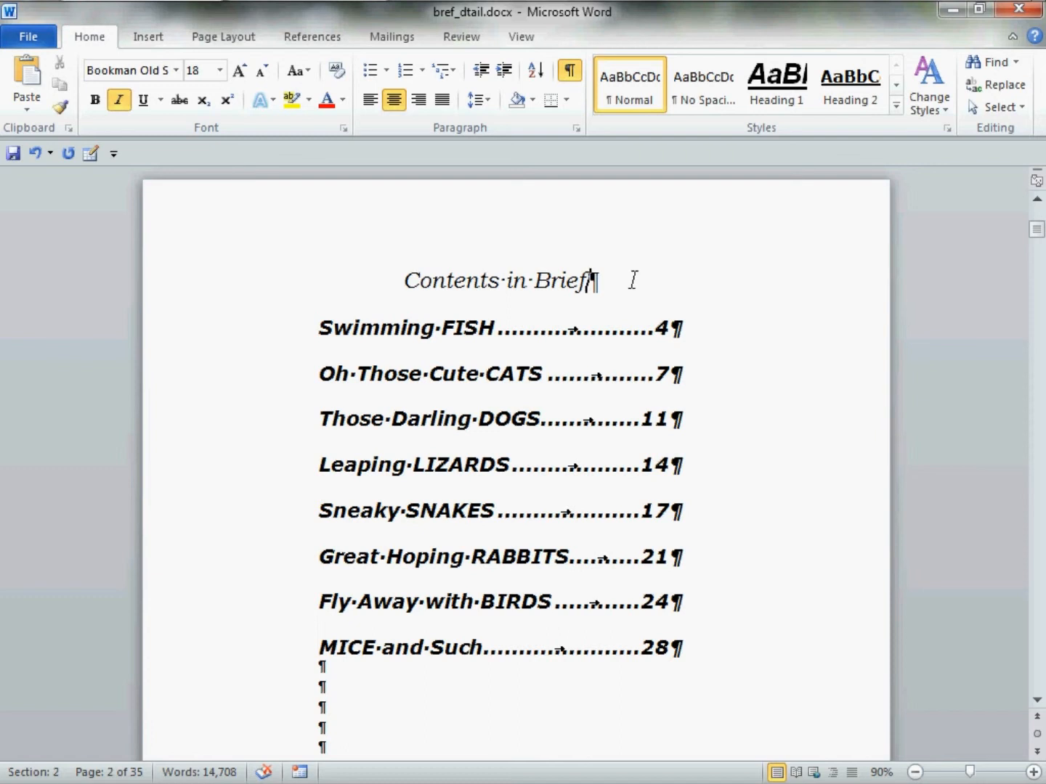
pyautogui.press('Return')
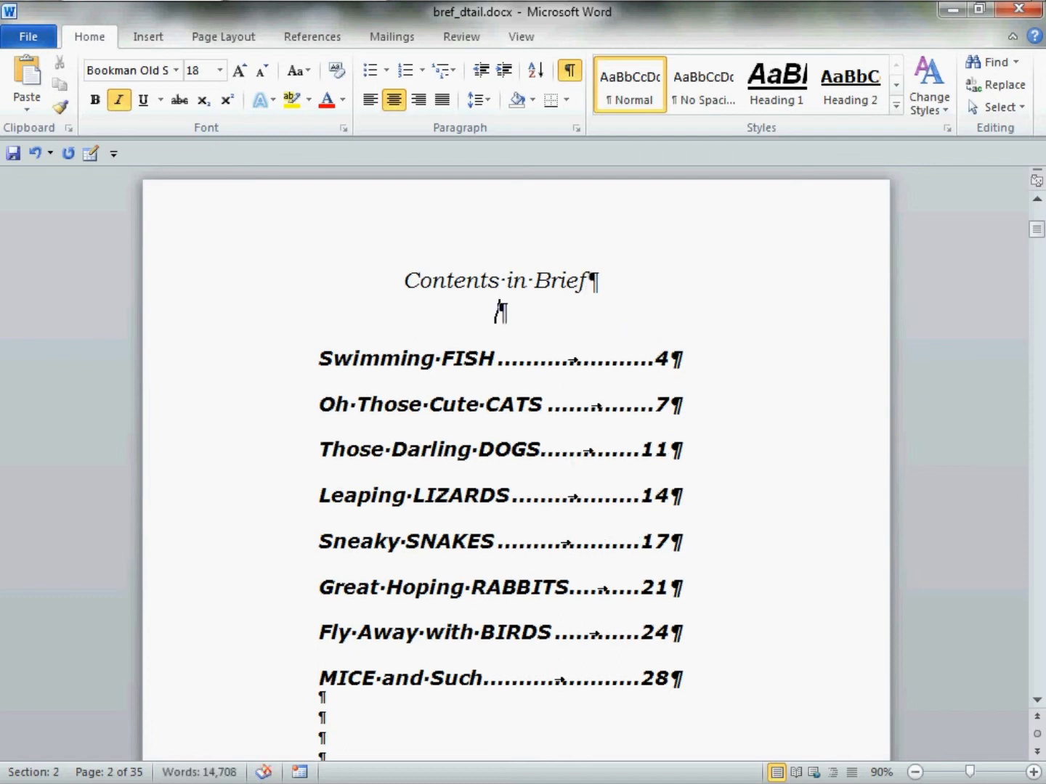
# Insert three blank lines above the "Contents in Brief" title to move it down the page
pyautogui.scroll(2, 499, 396)
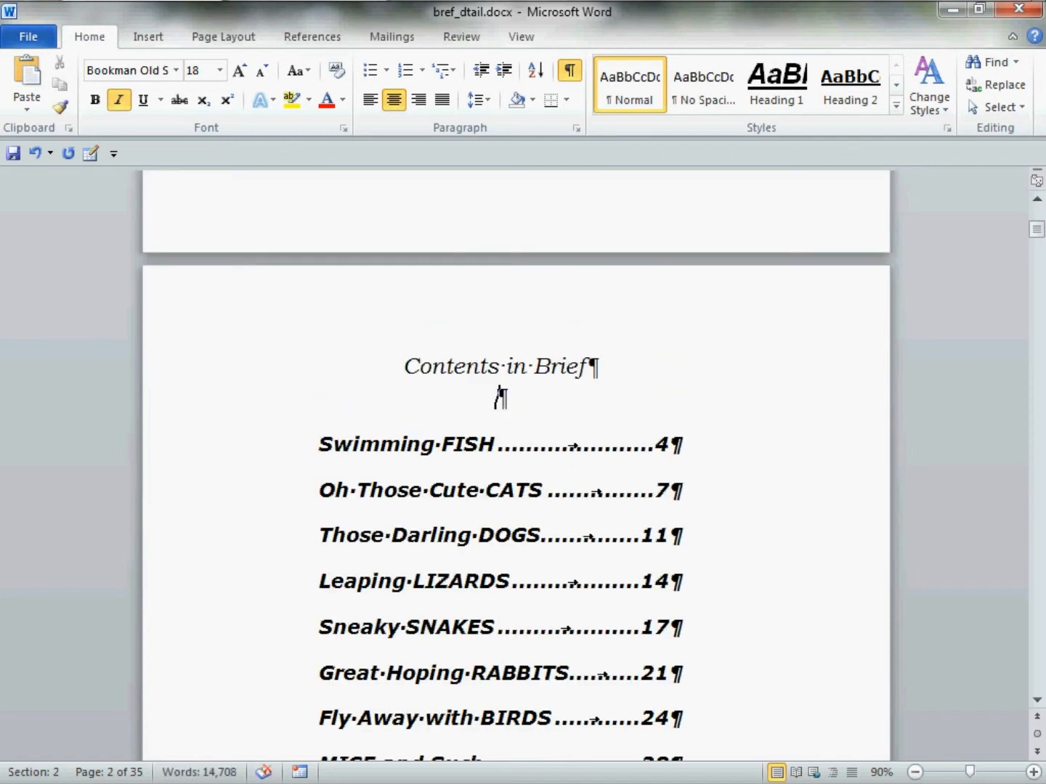
pyautogui.scroll(3, 493, 374)
pyautogui.scroll(-3, 493, 375)
pyautogui.click(427, 375)
pyautogui.press('Return')
pyautogui.press('Return')
pyautogui.press('Return')
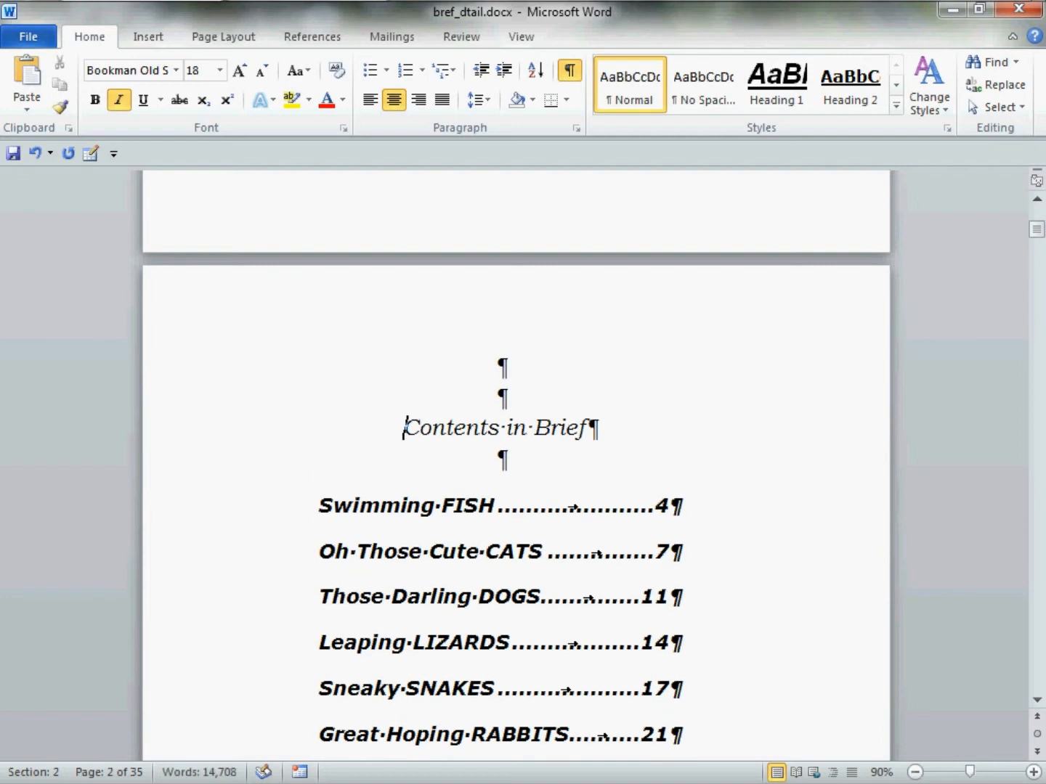
# Replace the "details" placeholder above the detailed table of contents with the title "Contents in Detail"
pyautogui.scroll(-5, 428, 374)
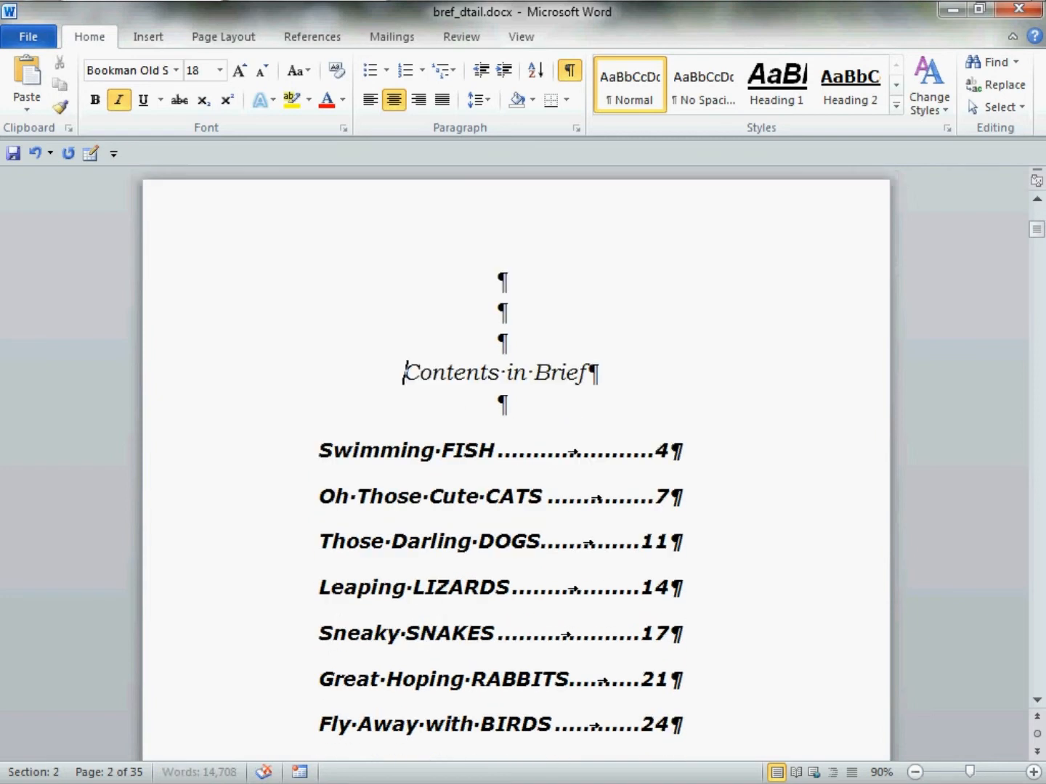
pyautogui.scroll(-10, 428, 374)
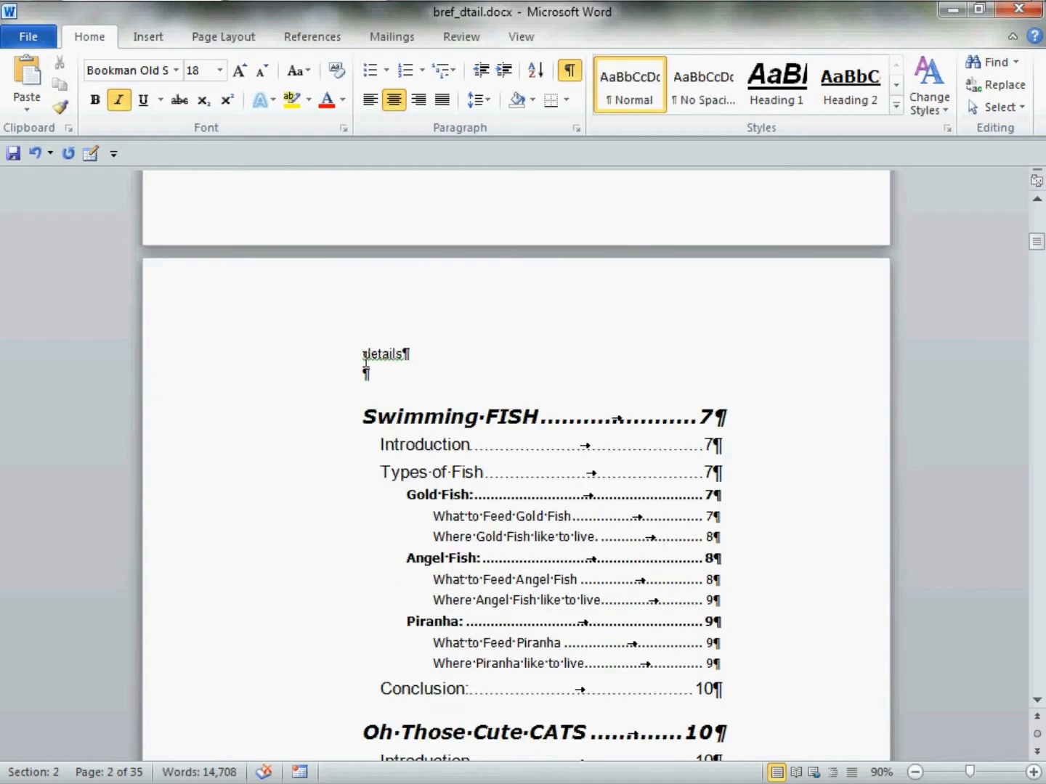
pyautogui.moveTo(362, 355); pyautogui.dragTo(416, 356)
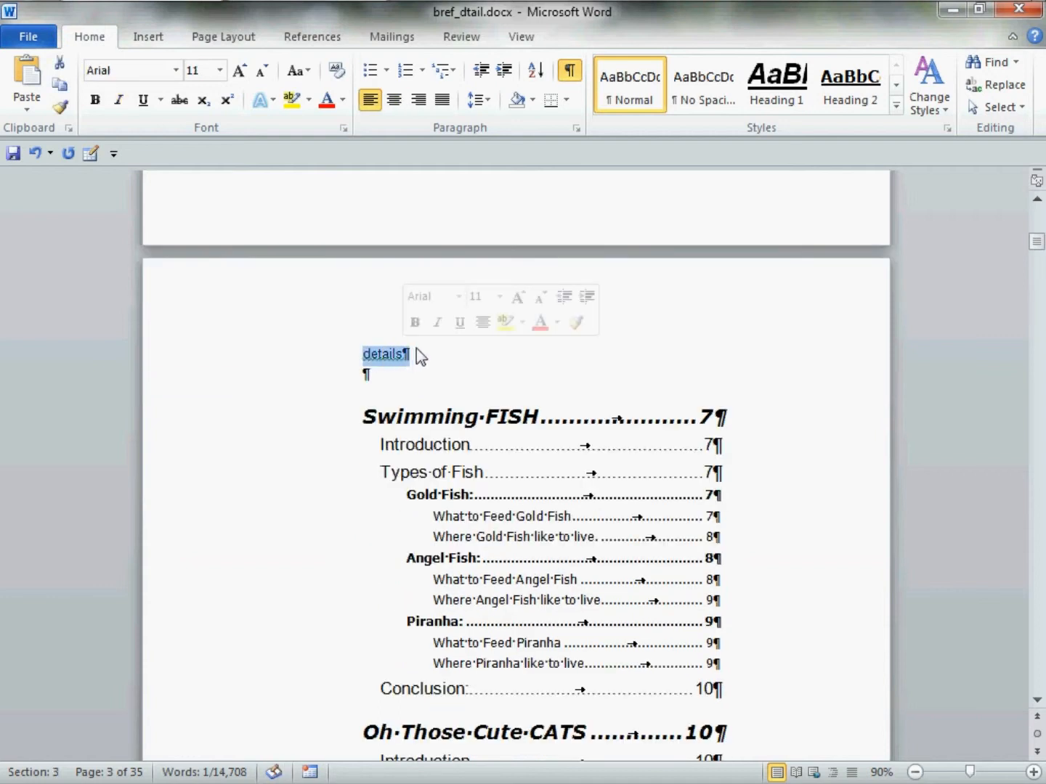
pyautogui.press('Delete')
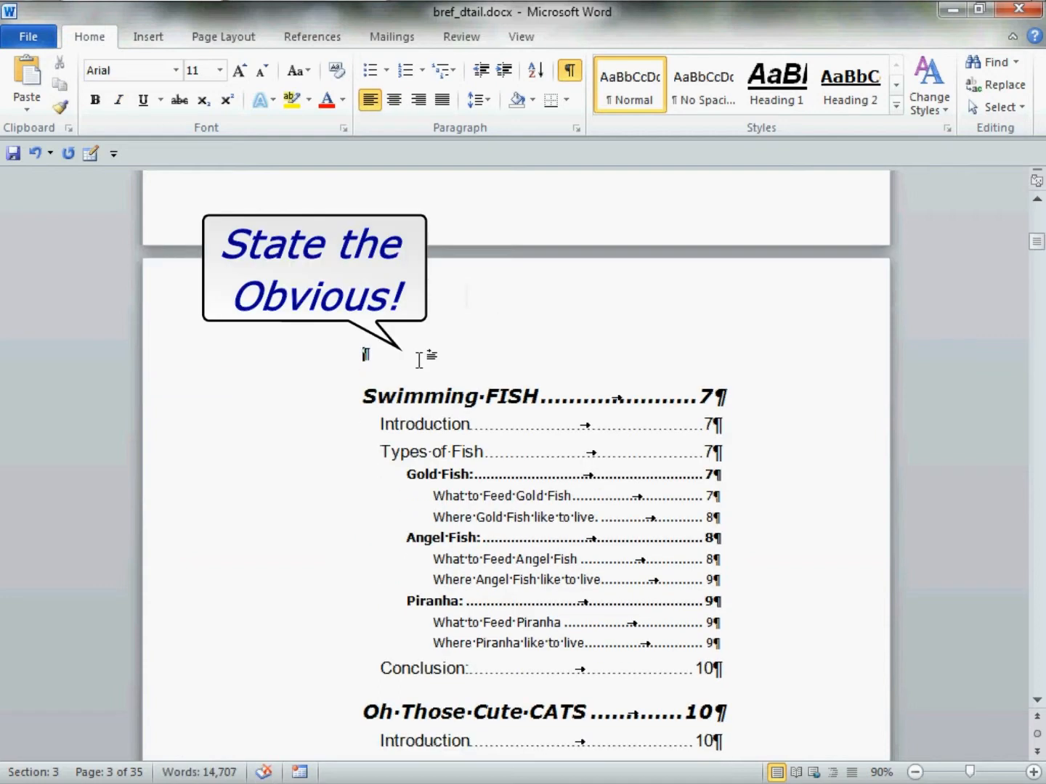
pyautogui.write('Conte')
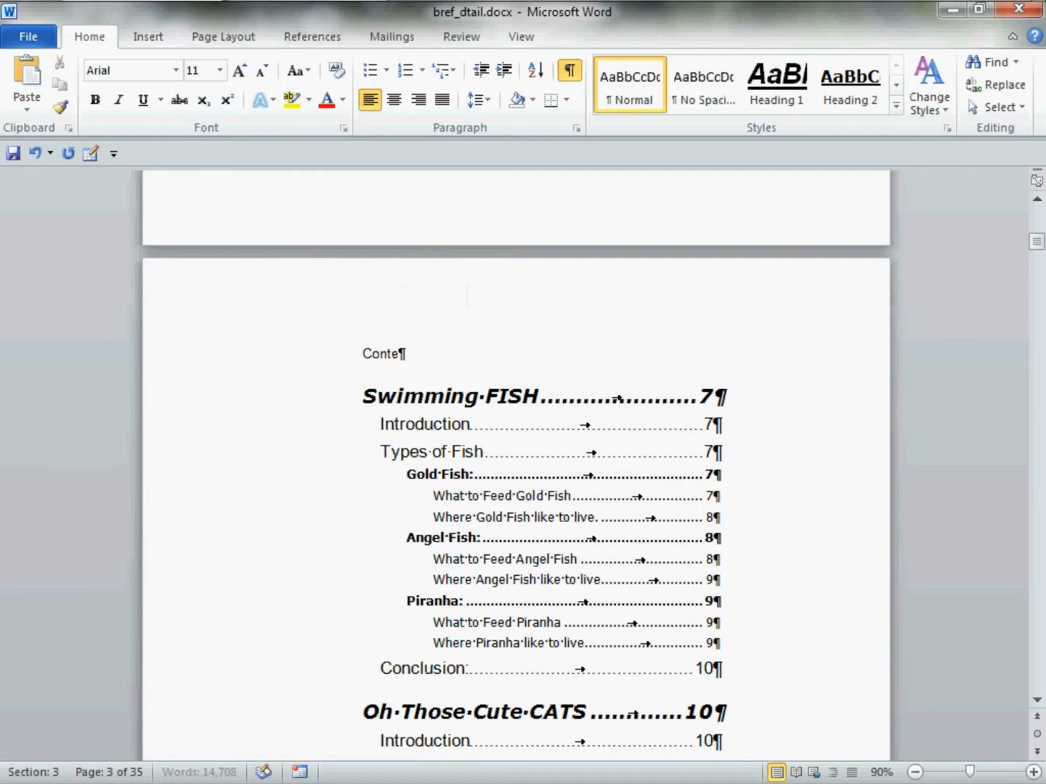
pyautogui.write('nts in Detail')
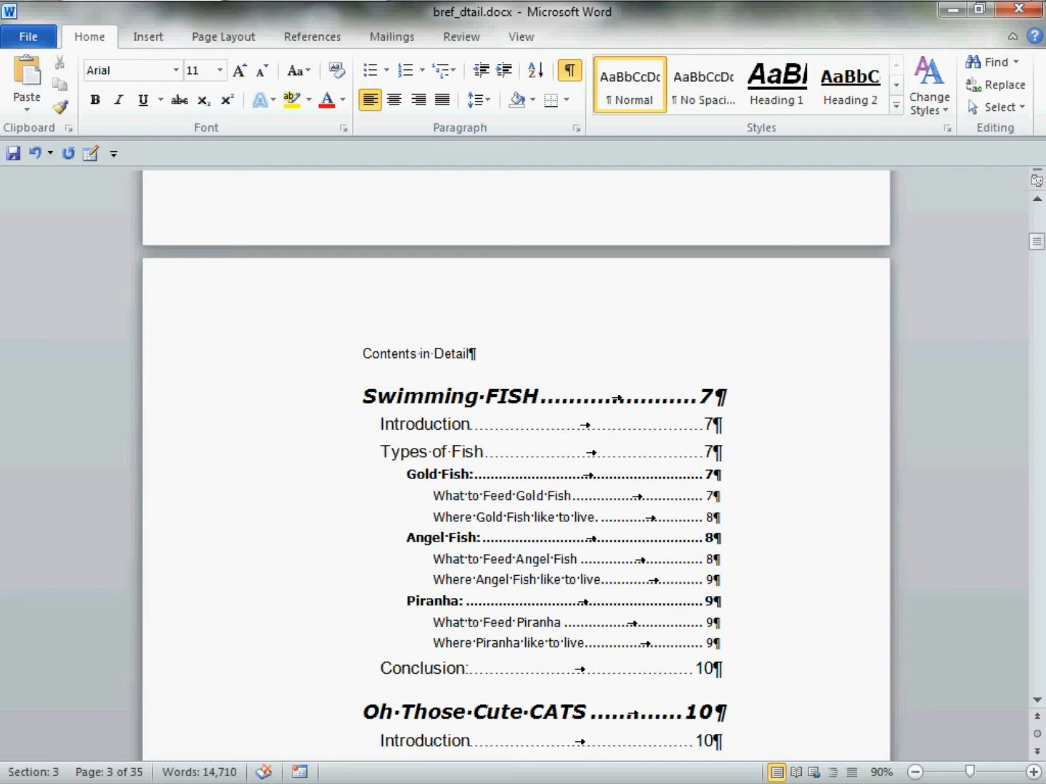
# Copy the "Contents in Brief" title's formatting onto the "Contents in Detail" title with Format Painter
pyautogui.scroll(15, 427, 356)
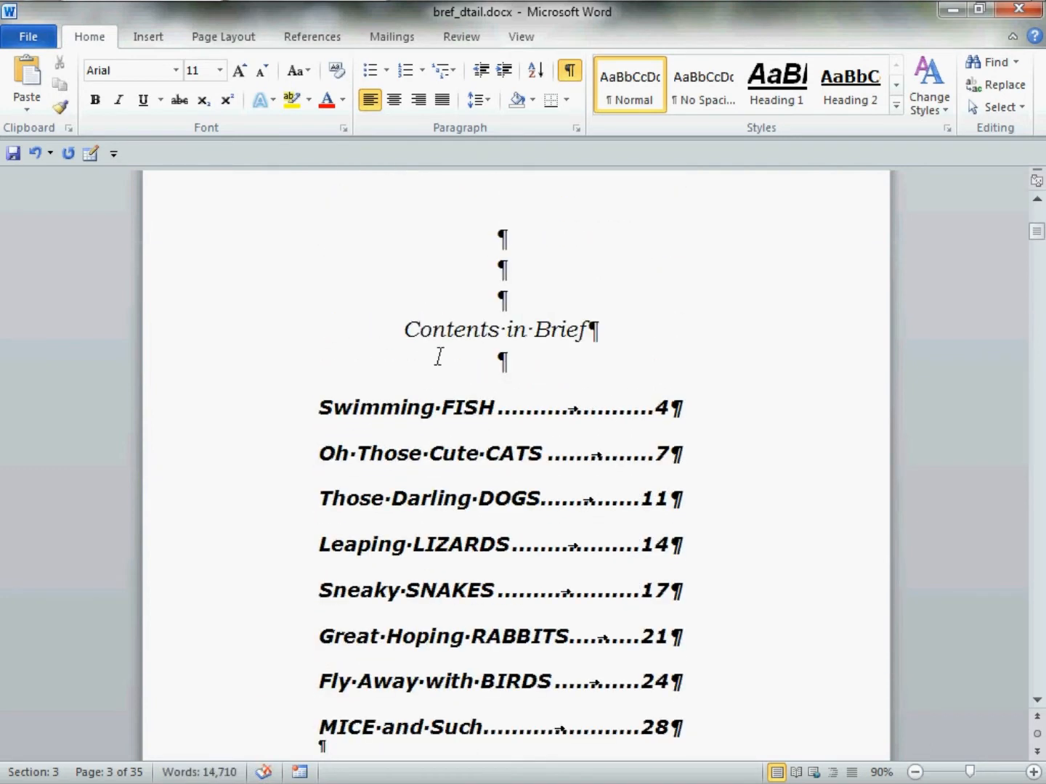
pyautogui.click(283, 343)
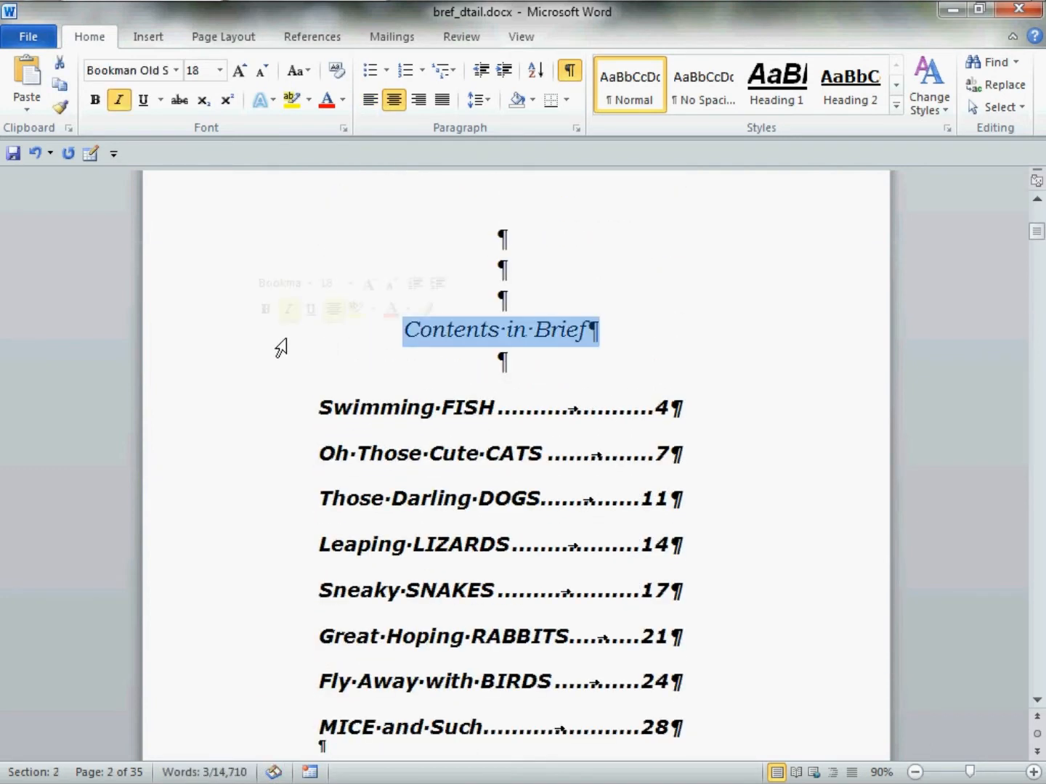
pyautogui.click(427, 304)
pyautogui.scroll(-6, 312, 480)
pyautogui.scroll(-6, 314, 480)
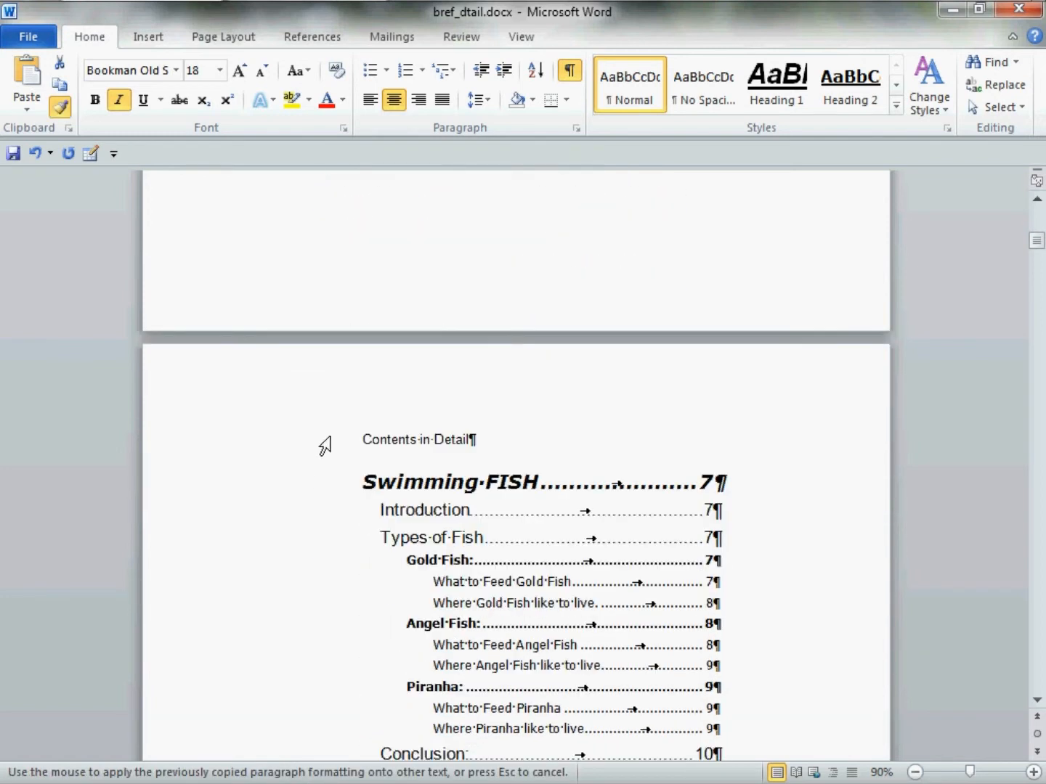
pyautogui.click(324, 442)
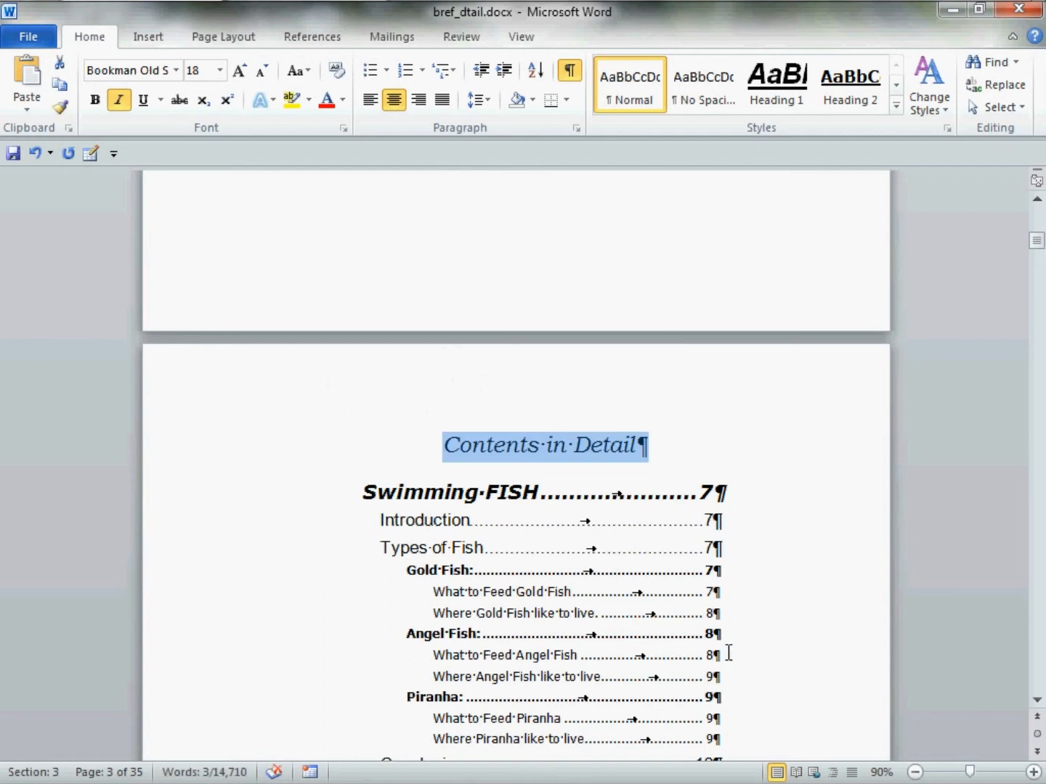
# Zoom out to 50% and check the page breaks throughout the brief and detailed tables of contents
pyautogui.click(915, 773)
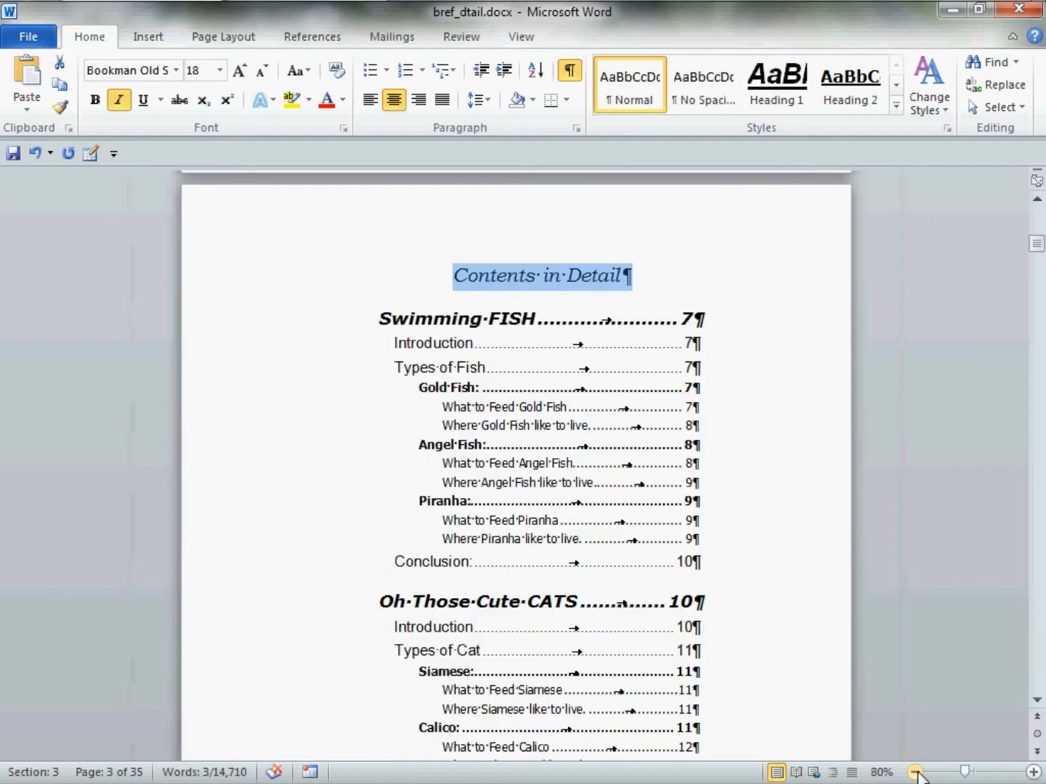
pyautogui.click(915, 773)
pyautogui.click(915, 772)
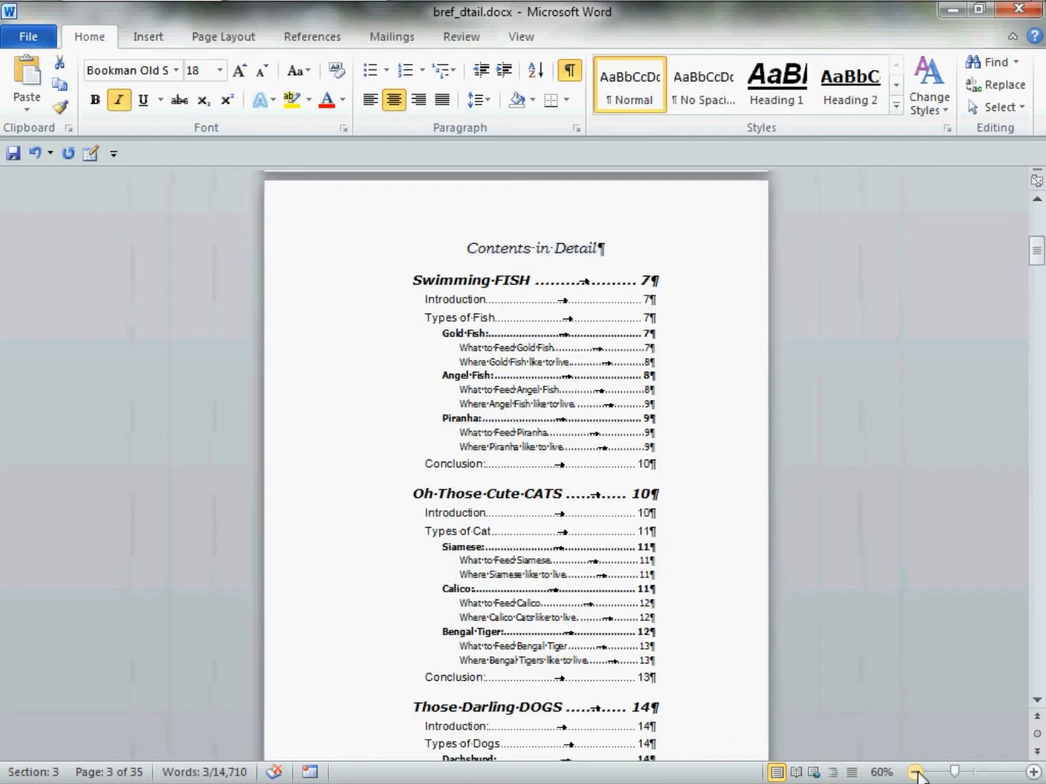
pyautogui.click(915, 773)
pyautogui.scroll(5, 482, 586)
pyautogui.scroll(3, 482, 585)
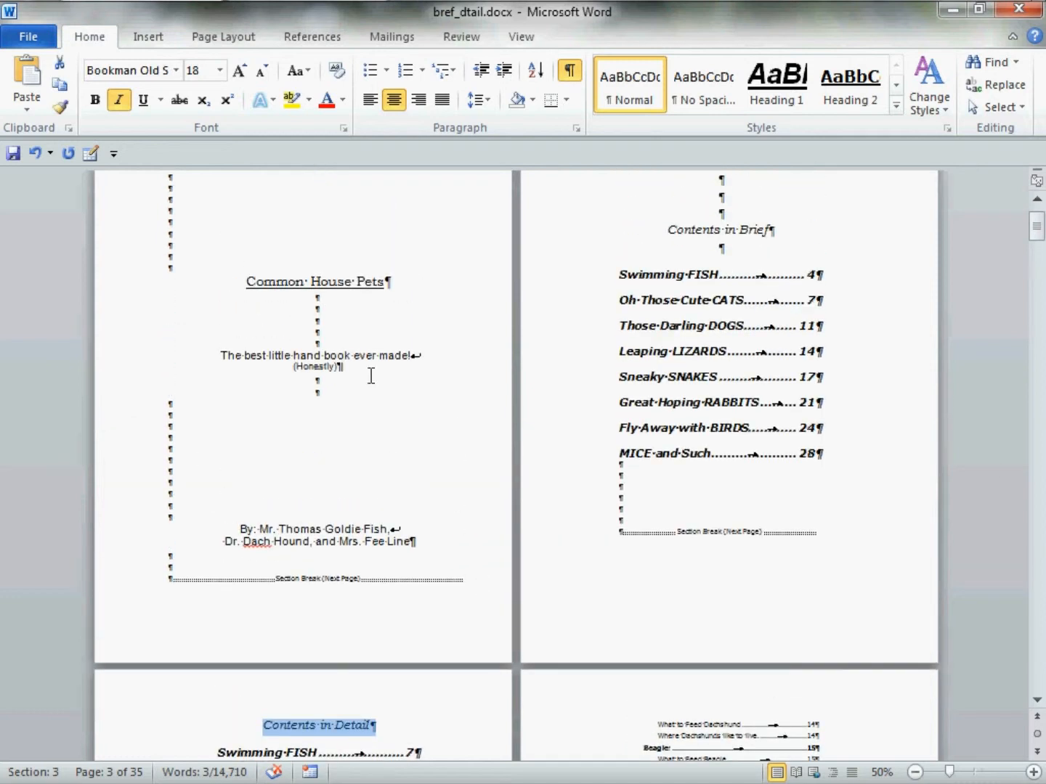
pyautogui.scroll(2, 506, 428)
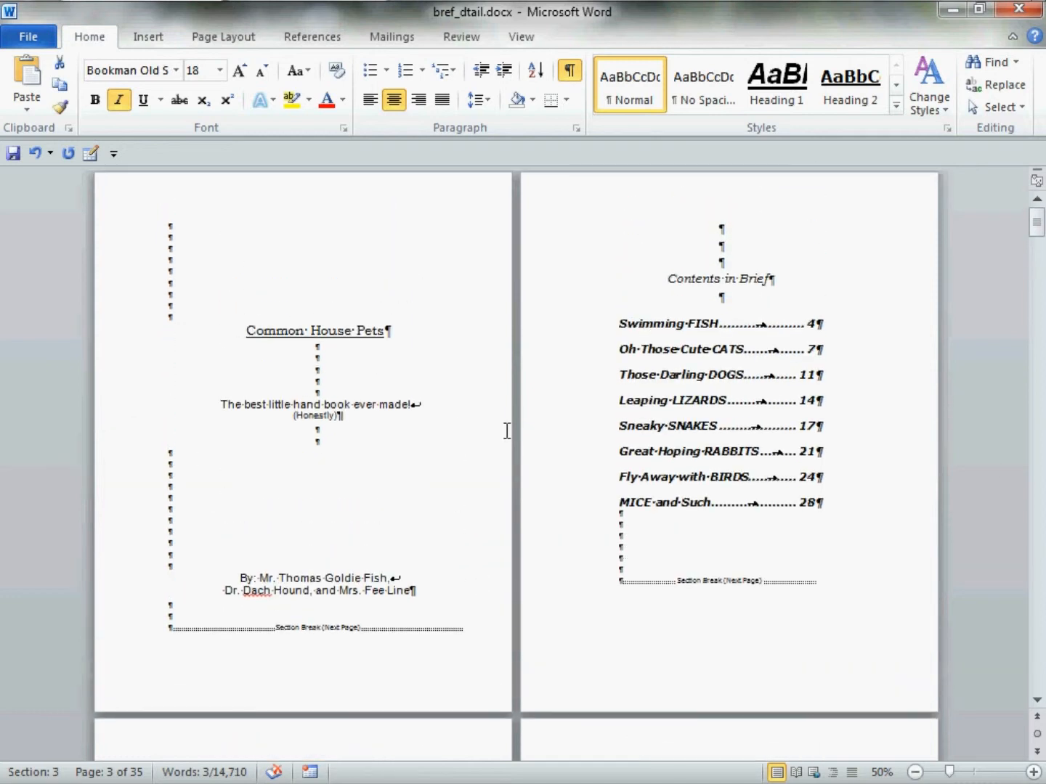
pyautogui.scroll(-8, 638, 446)
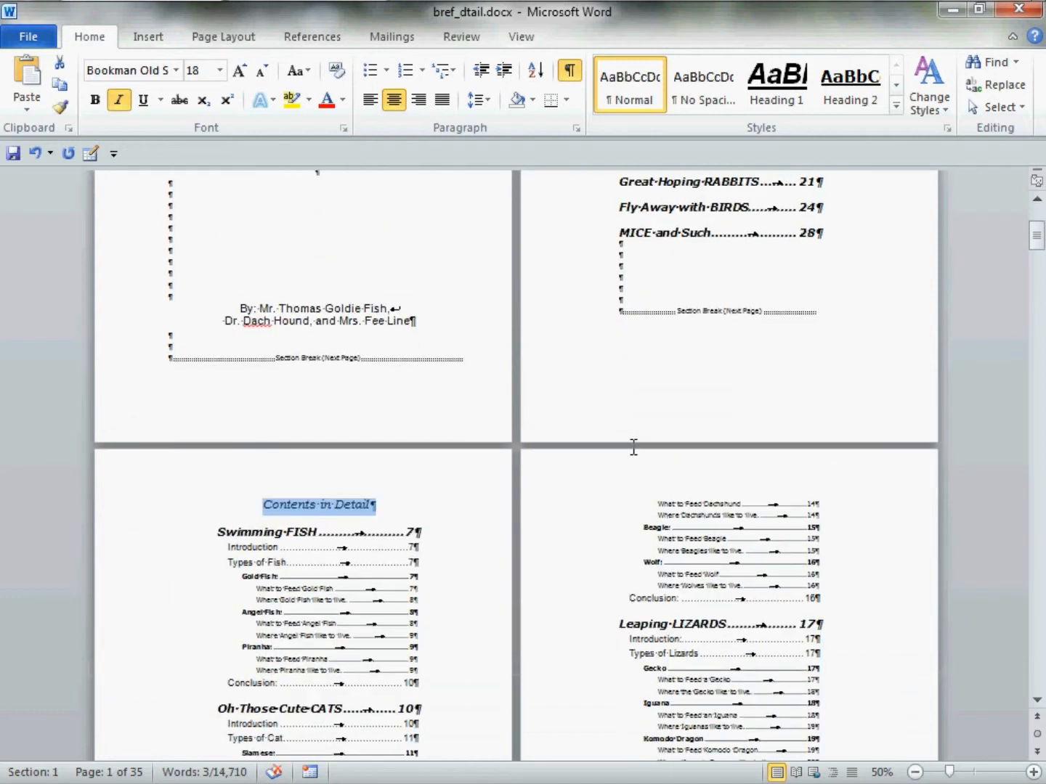
pyautogui.scroll(-1, 633, 448)
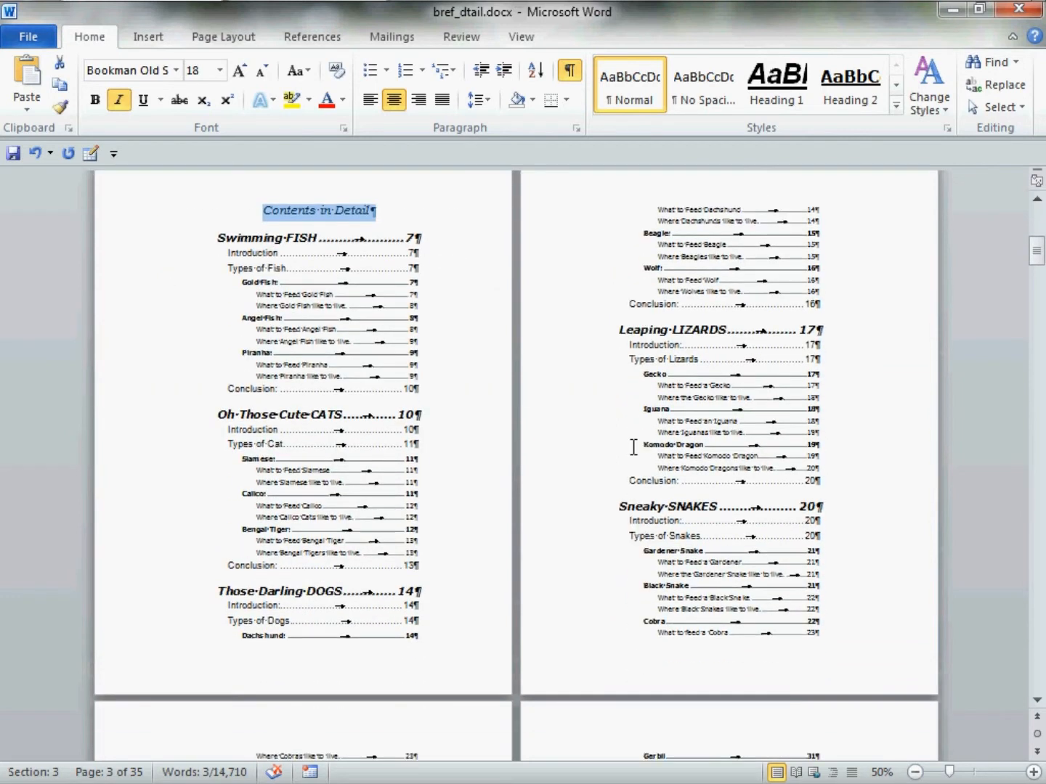
pyautogui.scroll(-6, 633, 448)
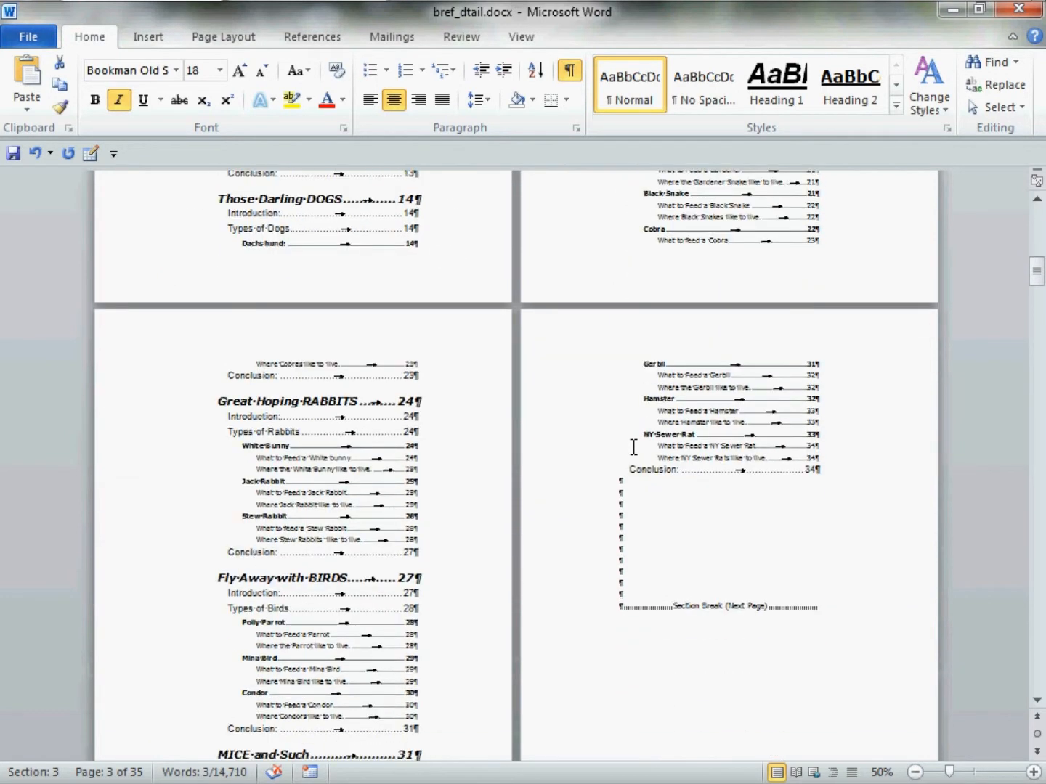
pyautogui.scroll(-4, 633, 448)
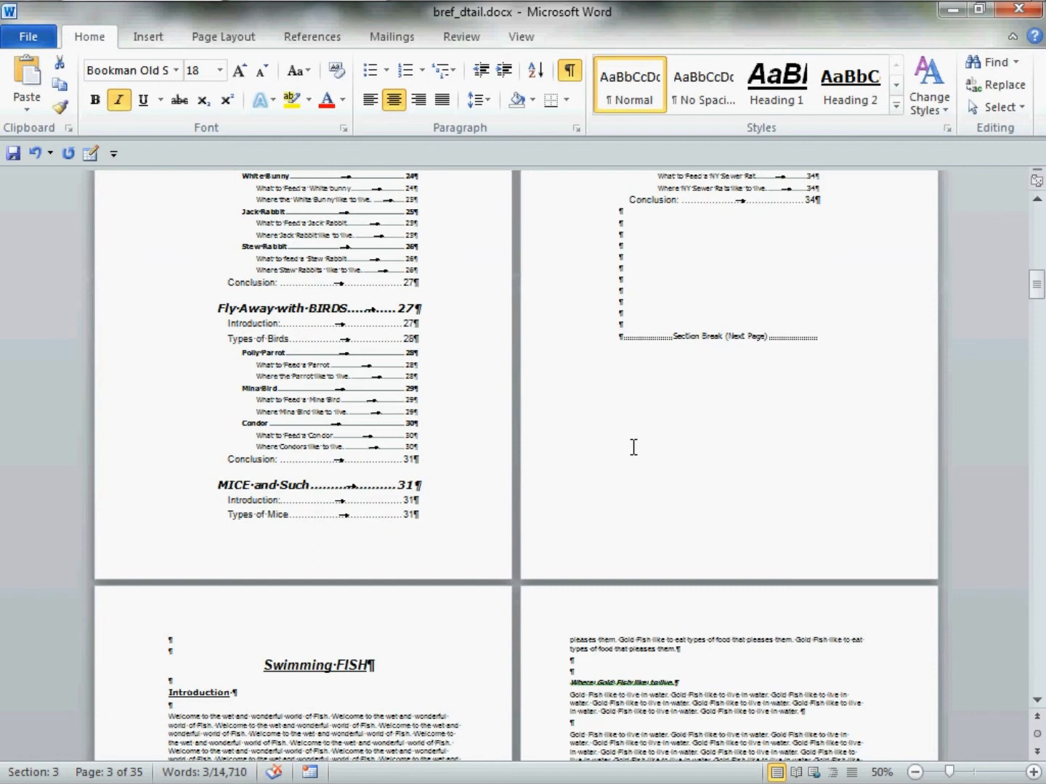
pyautogui.scroll(3, 634, 448)
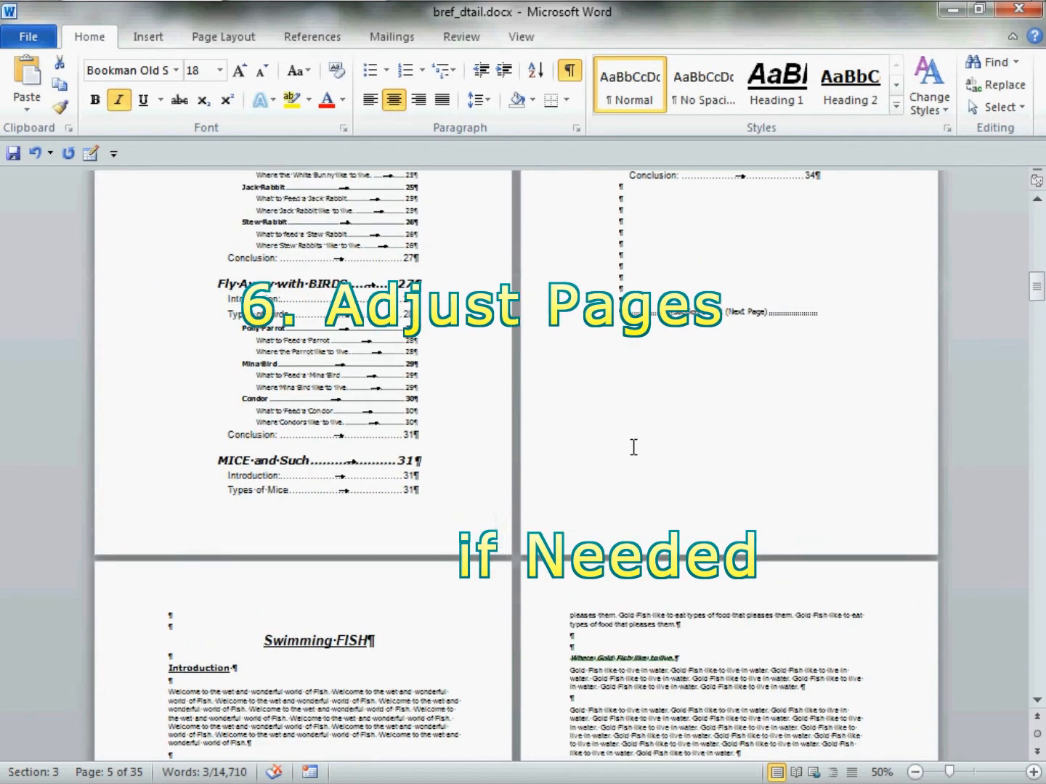
pyautogui.scroll(-2, 633, 448)
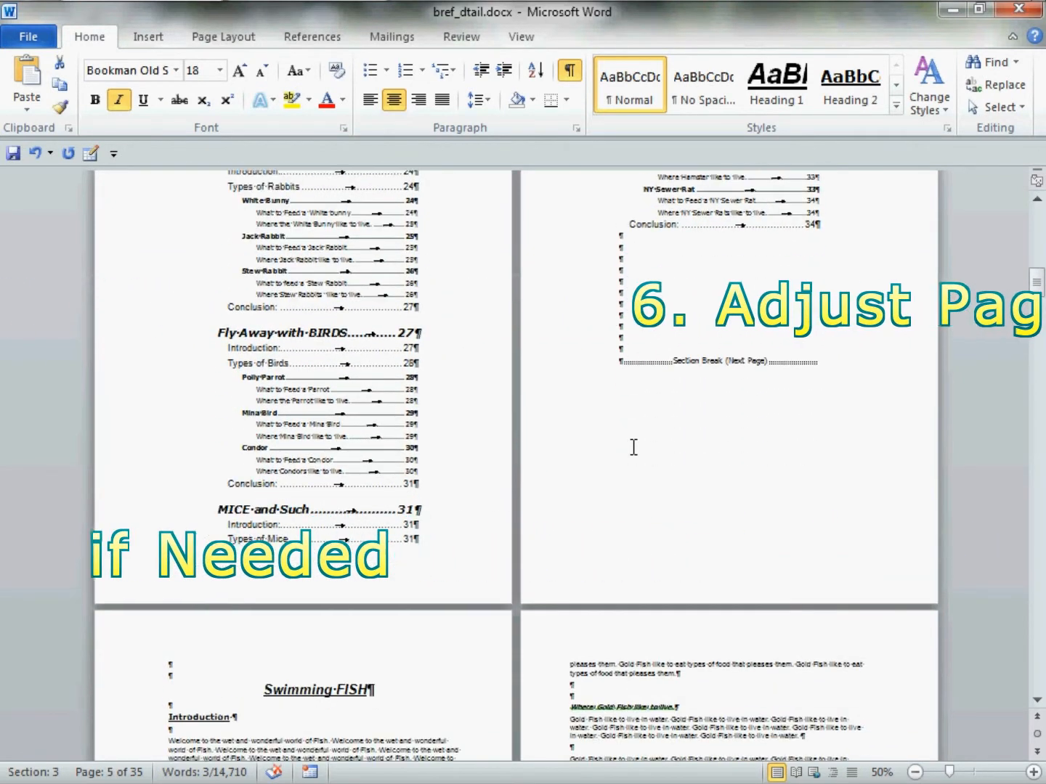
# Insert four blank lines after the BIRDS chapter's "Conclusion" entry to push "MICE and Such" onto the following page
pyautogui.click(456, 467)
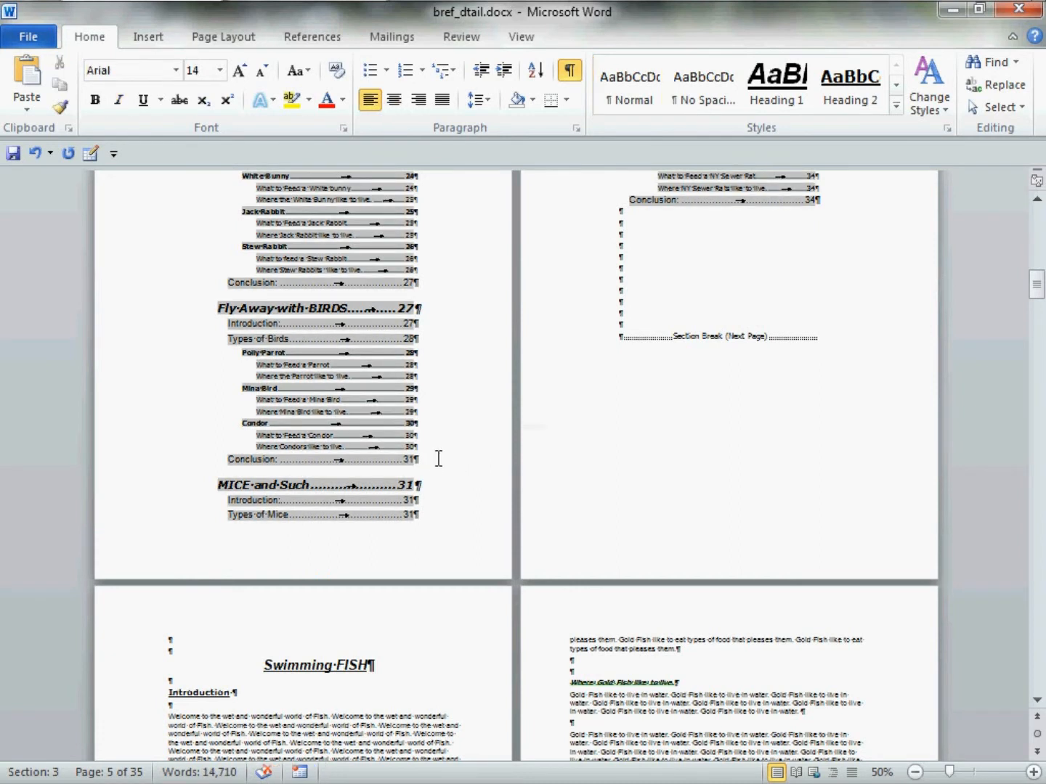
pyautogui.press('Return')
pyautogui.press('Return')
pyautogui.press('Return')
pyautogui.press('Return')
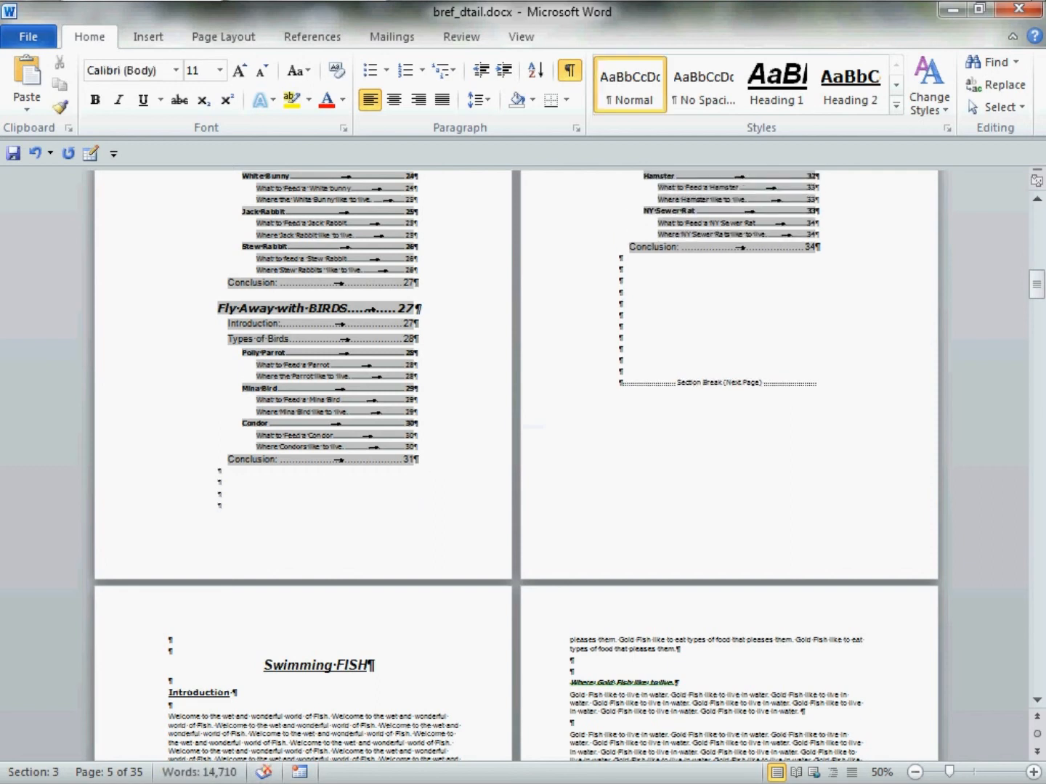
# Hide the paragraph marks and other formatting symbols in the document
pyautogui.scroll(3, 522, 473)
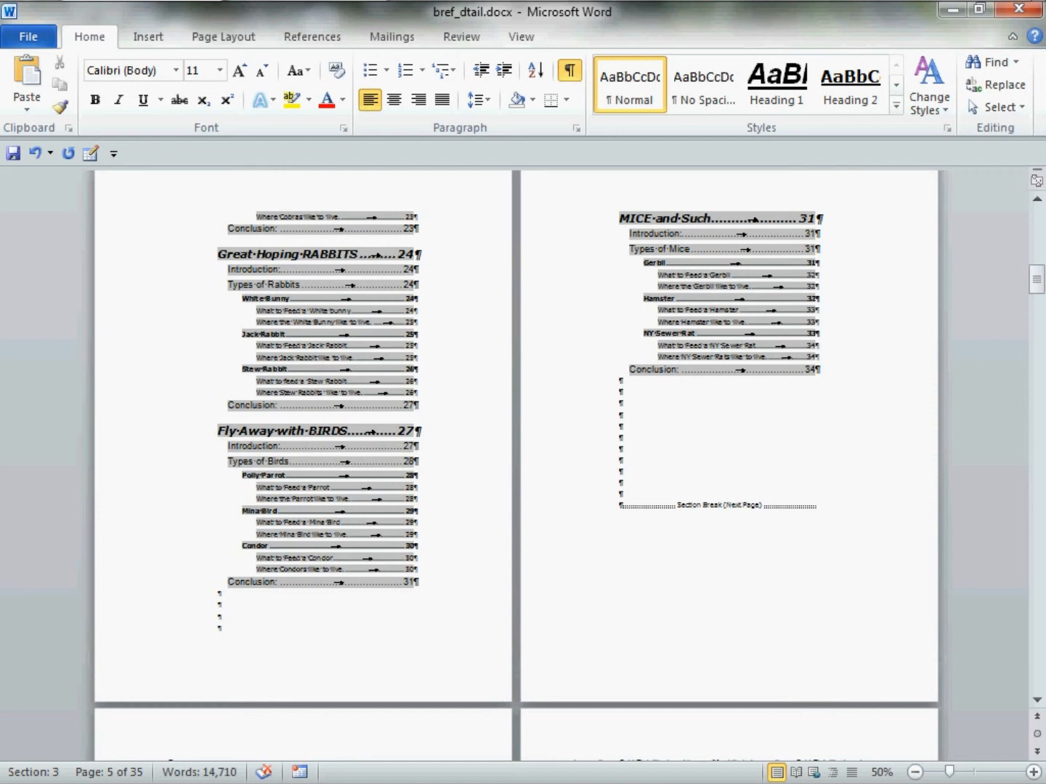
pyautogui.scroll(12, 523, 464)
pyautogui.scroll(7, 436, 458)
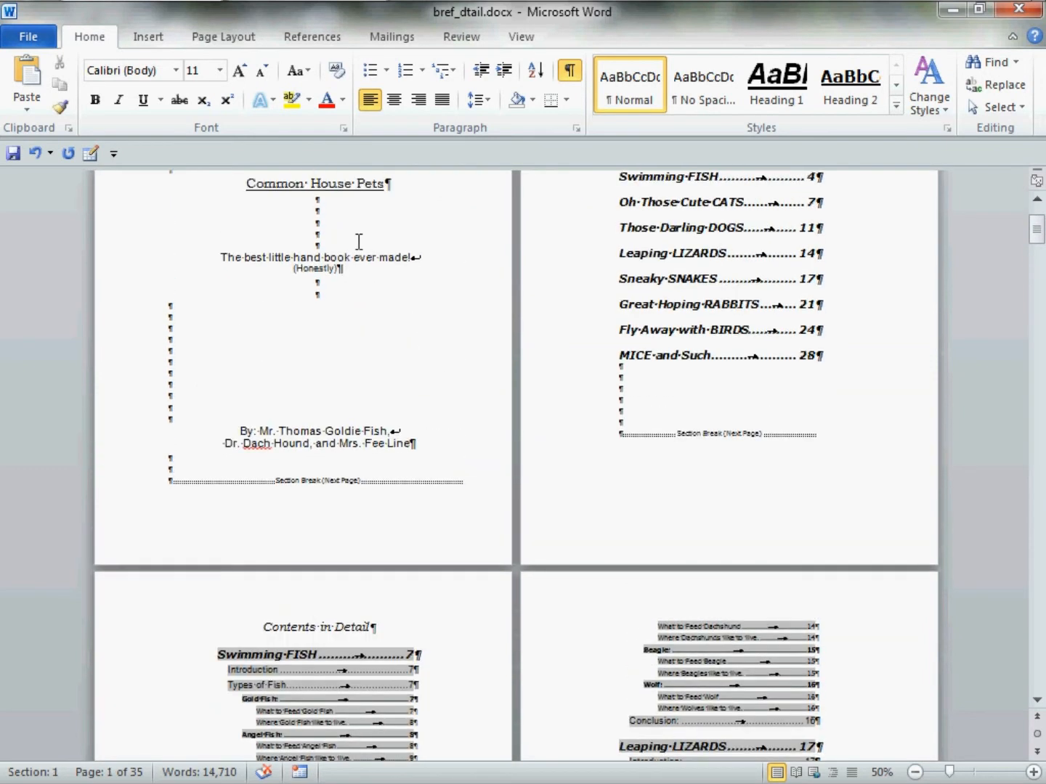
pyautogui.click(359, 240)
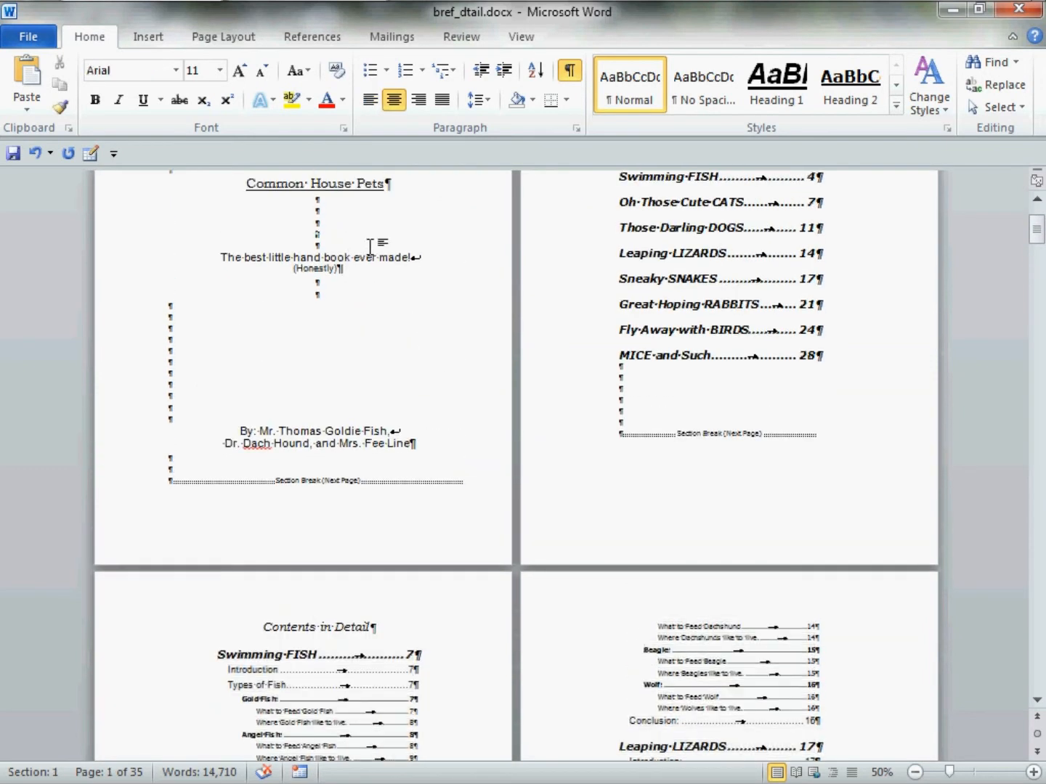
pyautogui.click(572, 73)
# Review the layout of the cover page and both finished tables of contents without formatting marks
pyautogui.scroll(3, 624, 327)
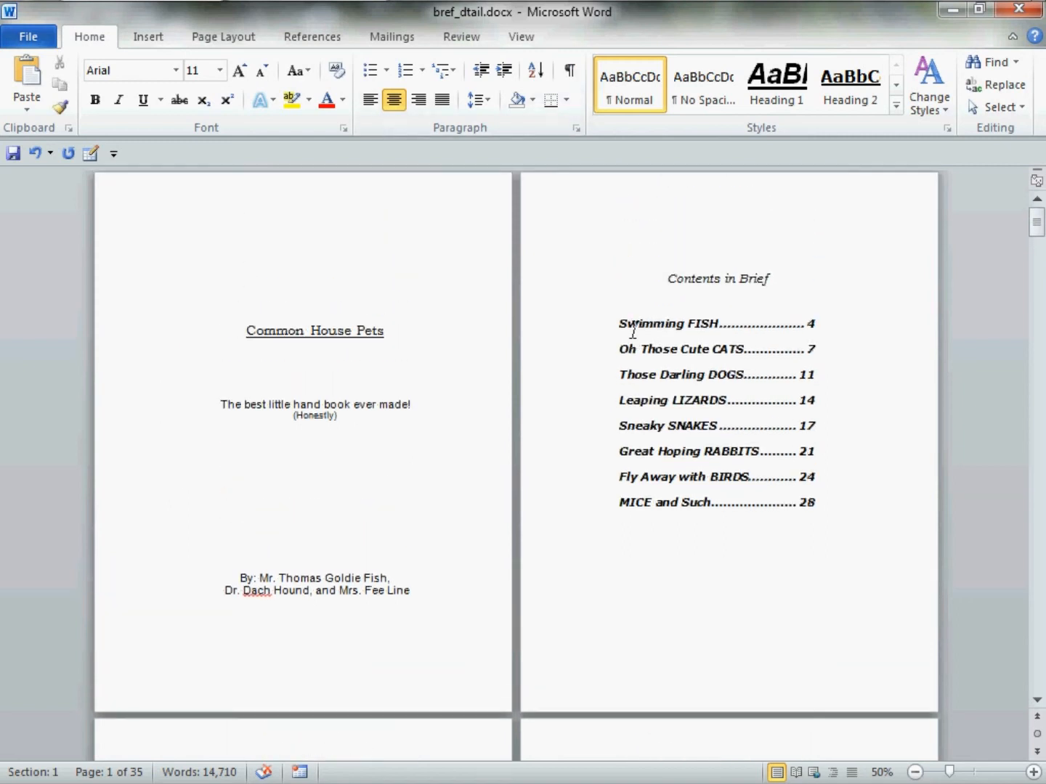
pyautogui.scroll(1, 633, 329)
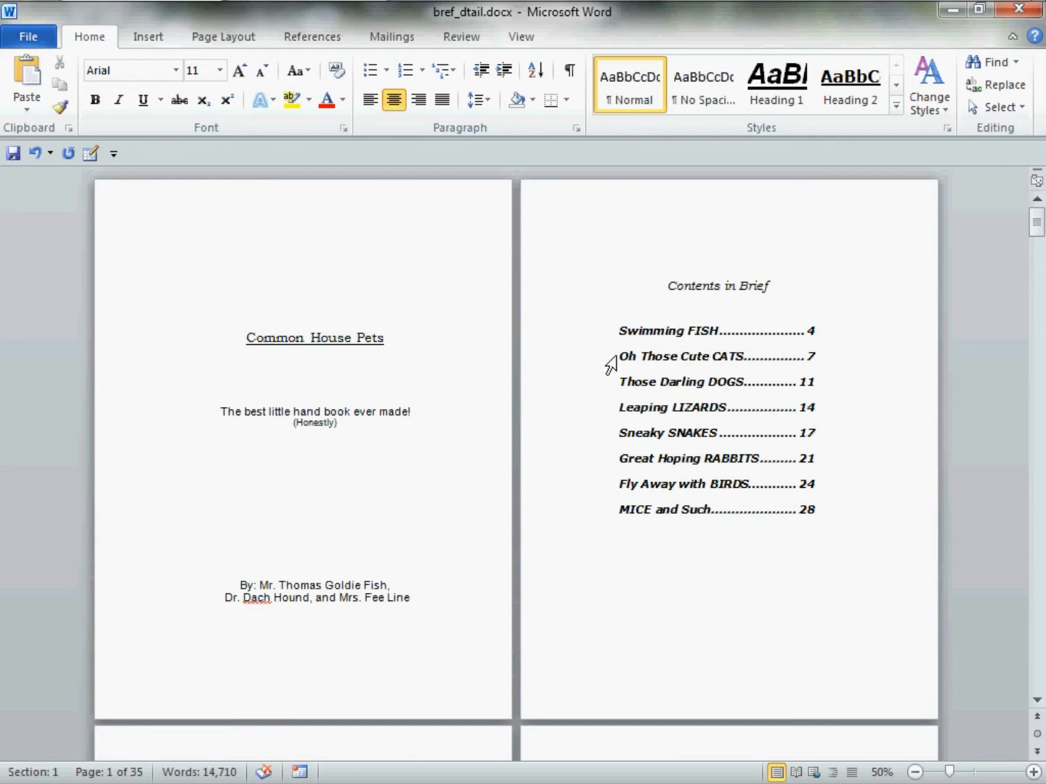
pyautogui.scroll(-10, 611, 366)
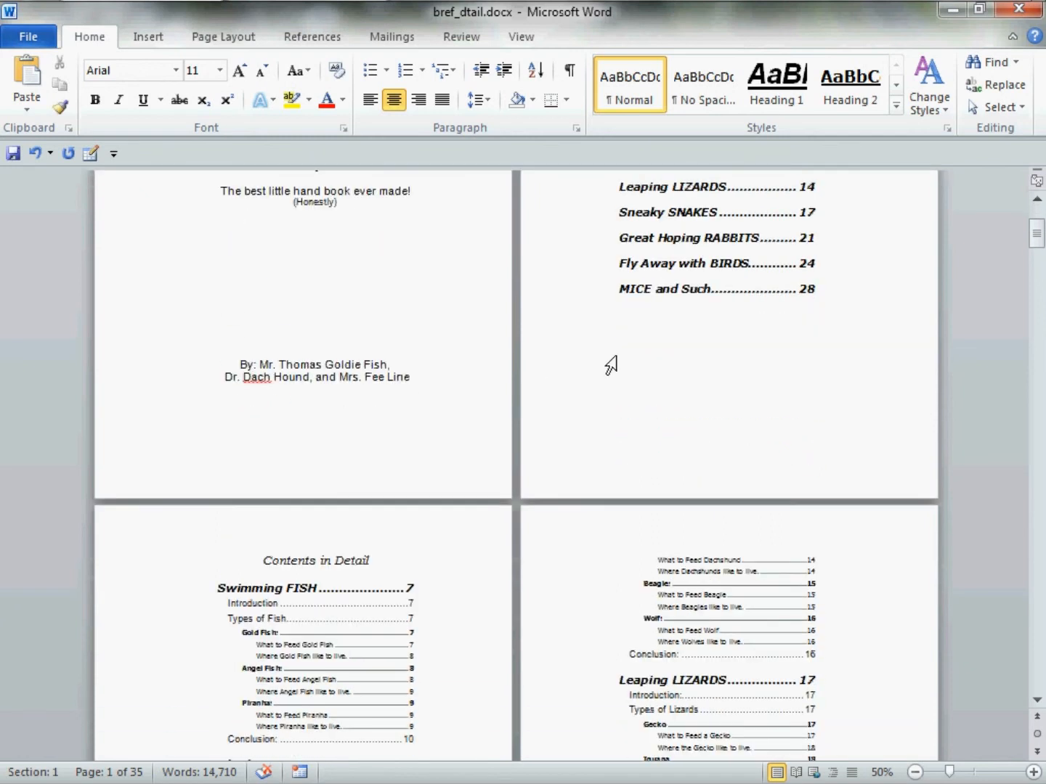
pyautogui.scroll(-2, 611, 366)
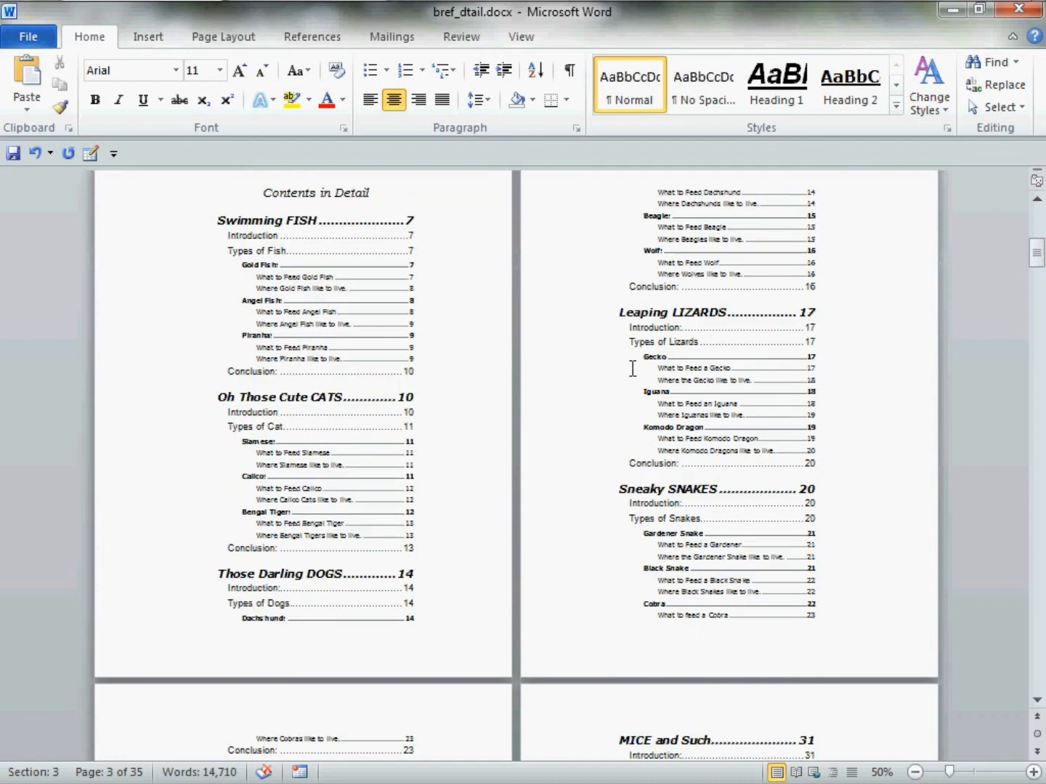
pyautogui.scroll(-11, 660, 369)
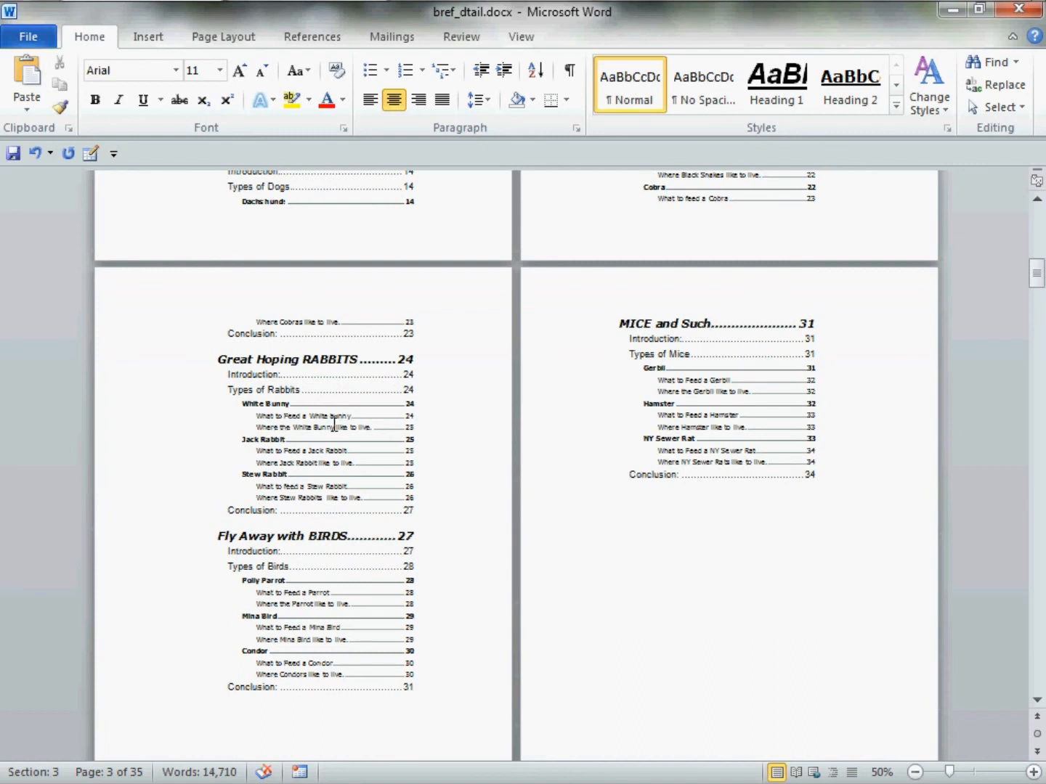
pyautogui.scroll(-4, 334, 424)
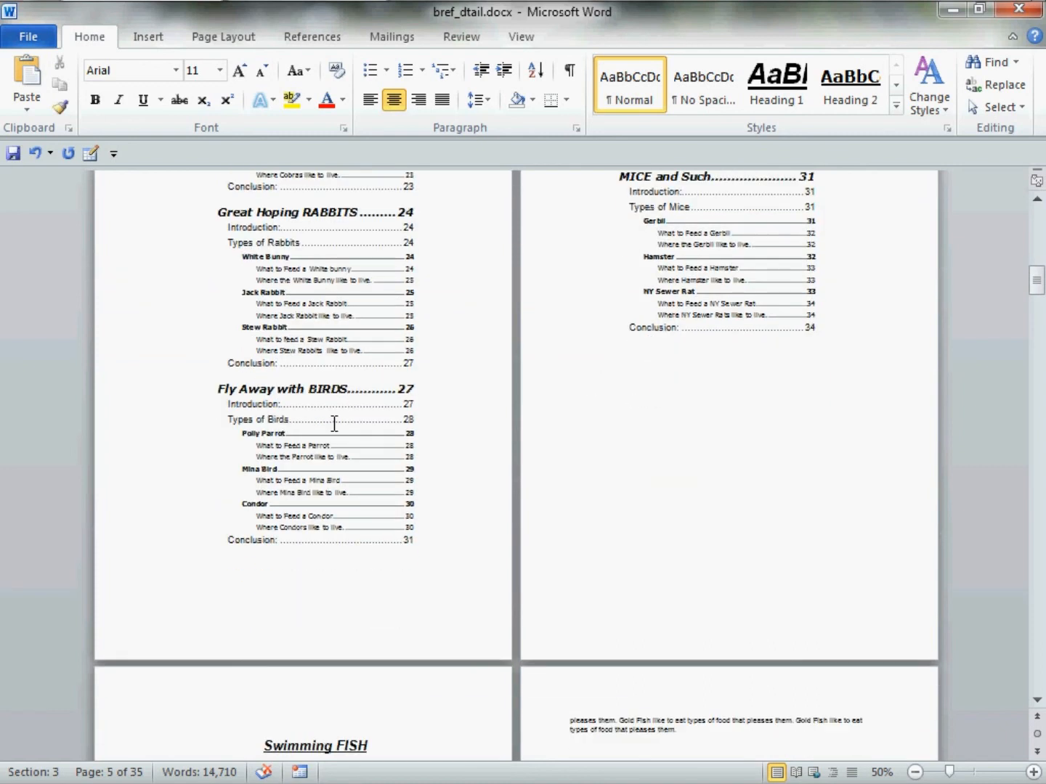
pyautogui.scroll(20, 334, 423)
pyautogui.scroll(10, 345, 421)
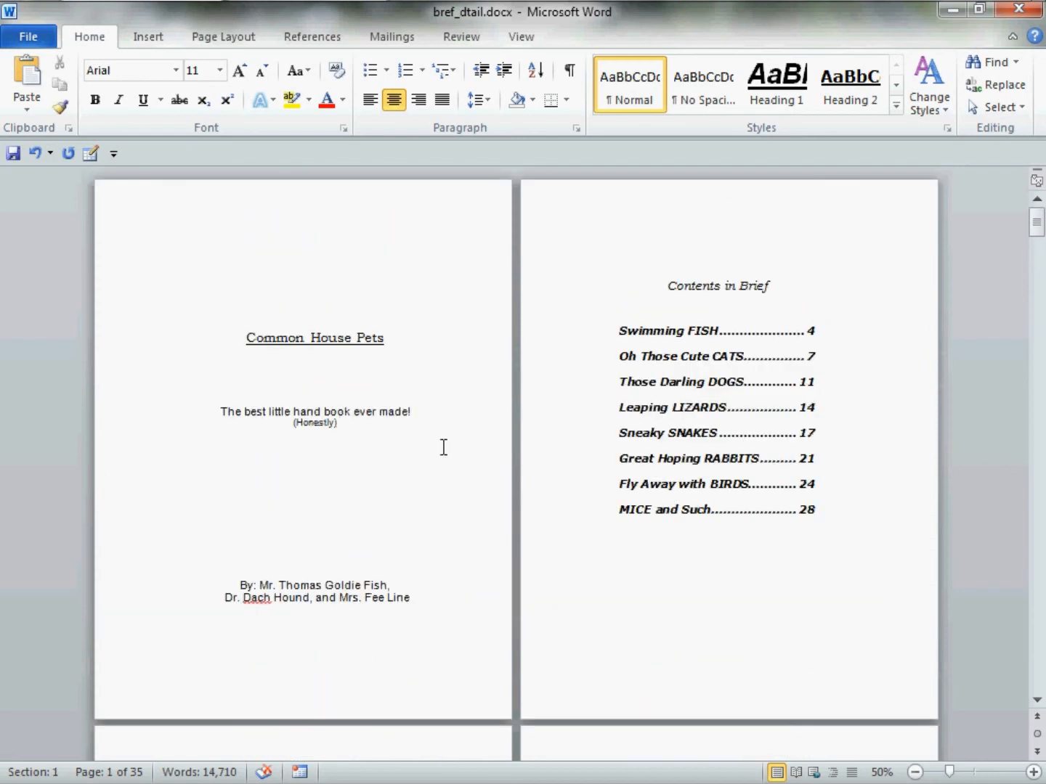